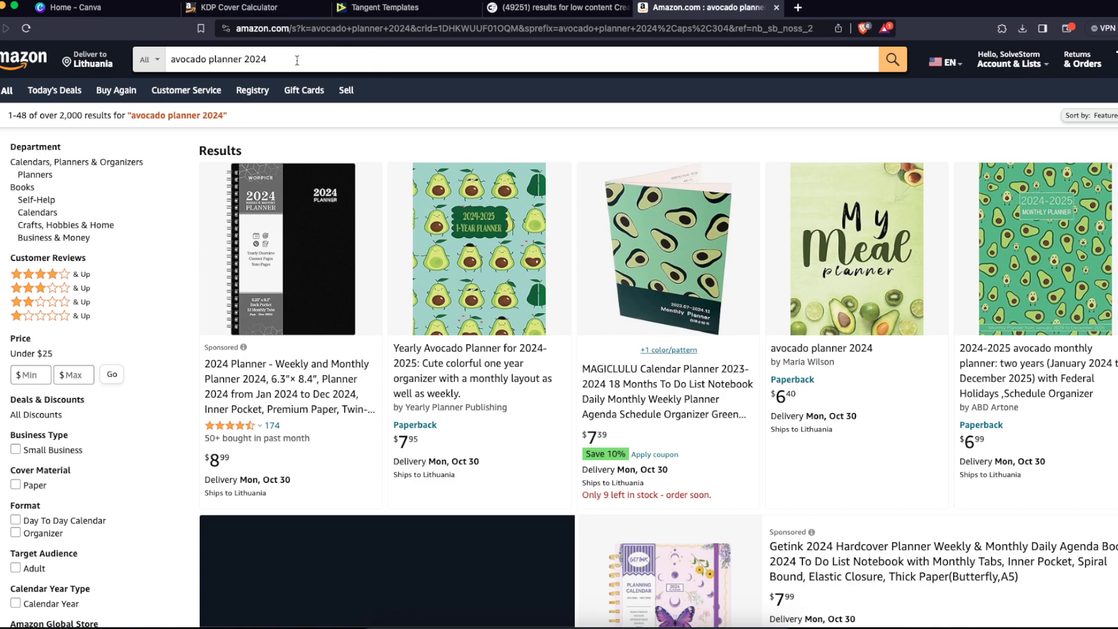
- Open the Yearly Avocado Planner for 2024-2025 listing, examine its product details, and return to the search results
{"action": "left_click", "coordinate": [502, 279]}
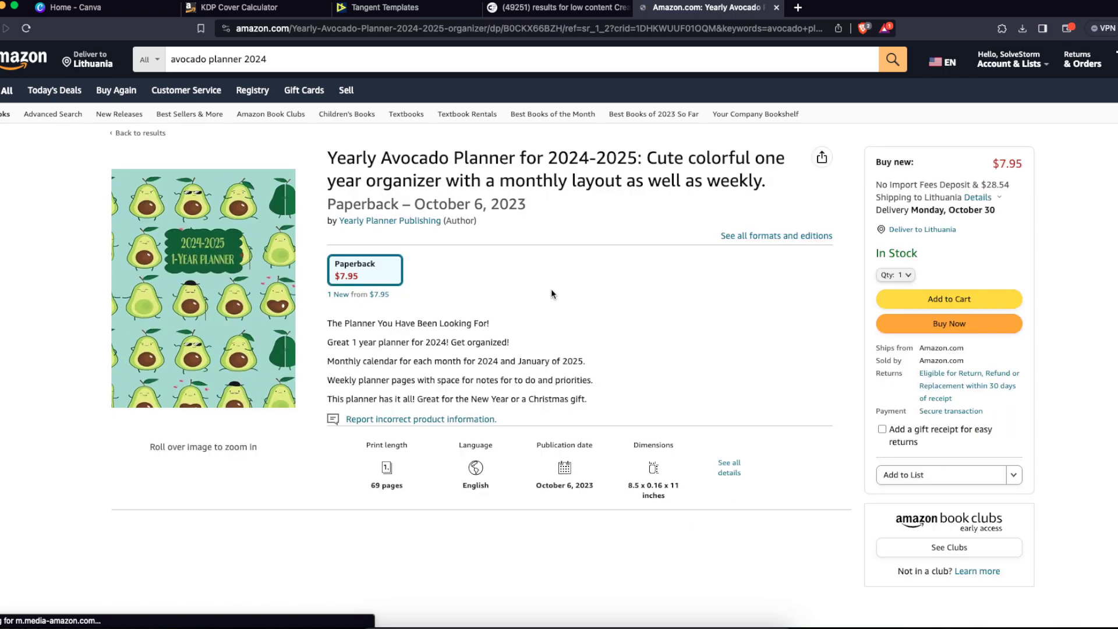
{"action": "scroll", "coordinate": [485, 295], "scroll_direction": "down", "scroll_amount": 6}
{"action": "scroll", "coordinate": [487, 300], "scroll_direction": "down", "scroll_amount": 15}
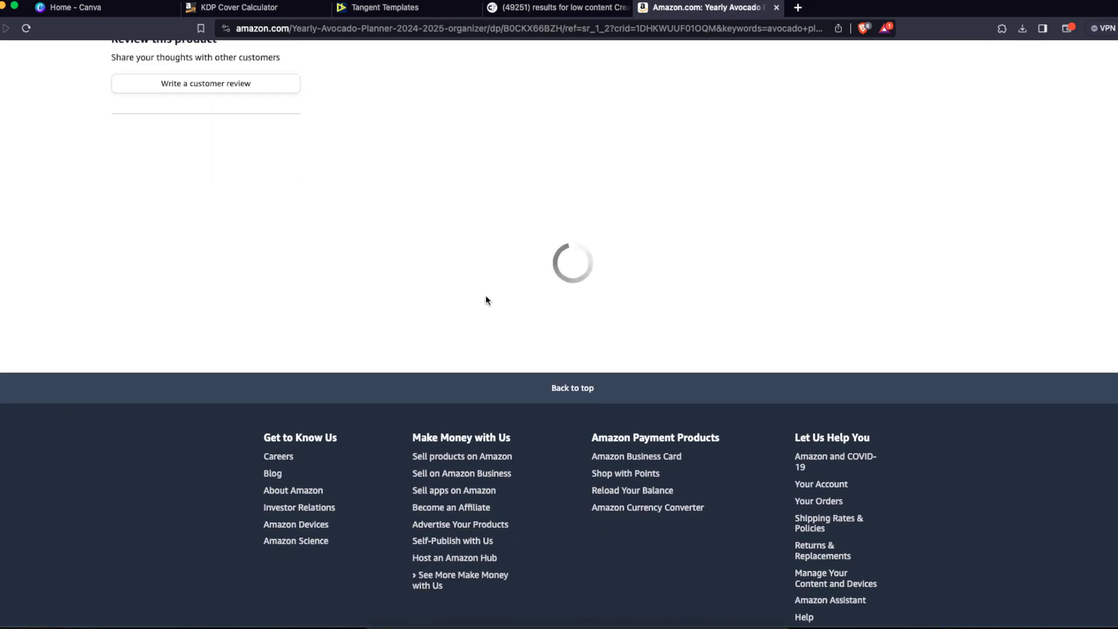
{"action": "scroll", "coordinate": [487, 300], "scroll_direction": "up", "scroll_amount": 8}
{"action": "scroll", "coordinate": [487, 300], "scroll_direction": "up", "scroll_amount": 8}
{"action": "left_click_drag", "start_coordinate": [176, 436], "coordinate": [274, 438]}
{"action": "left_click", "coordinate": [324, 423]}
{"action": "scroll", "coordinate": [314, 407], "scroll_direction": "up", "scroll_amount": 4}
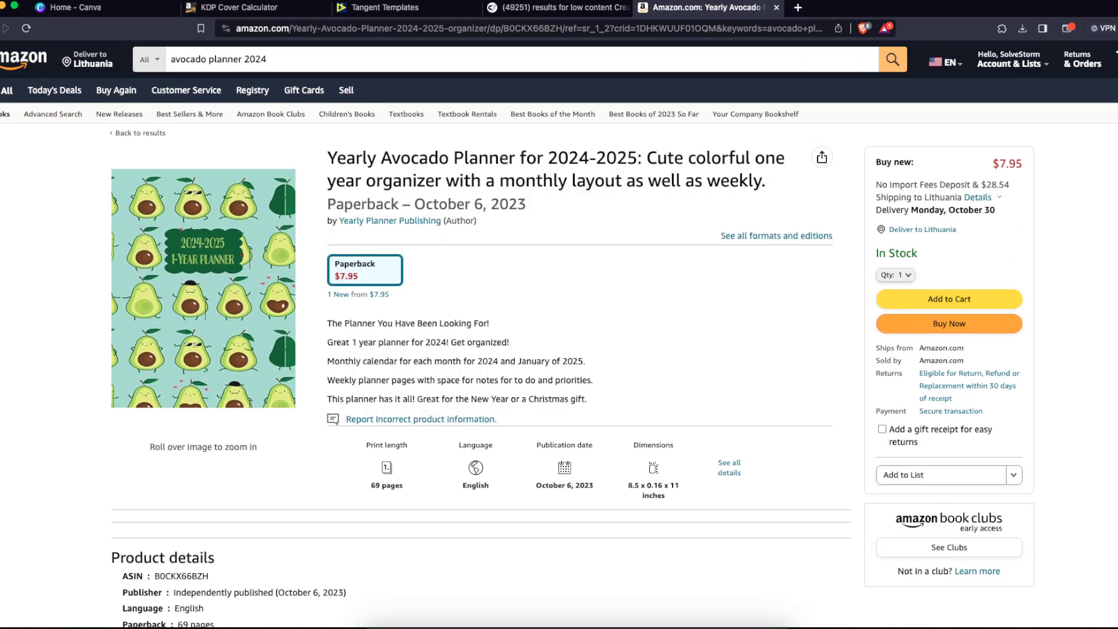
{"action": "key", "text": "super+Left"}
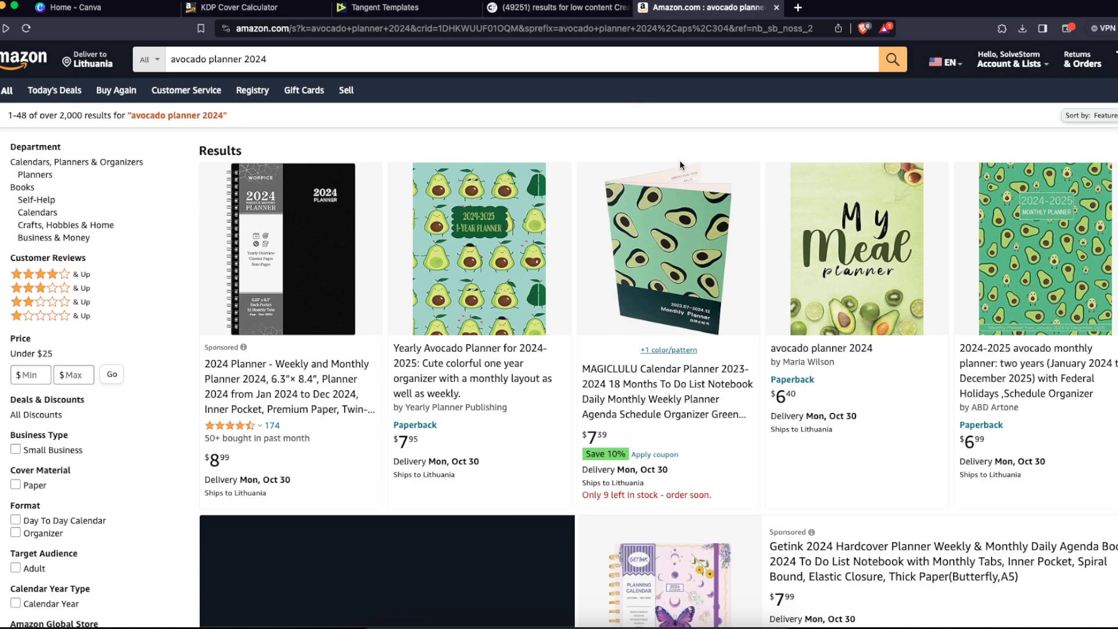
- Switch to Creative Fabrica and look through the low content search results for KDP niches and interior bundles
{"action": "left_click", "coordinate": [557, 7]}
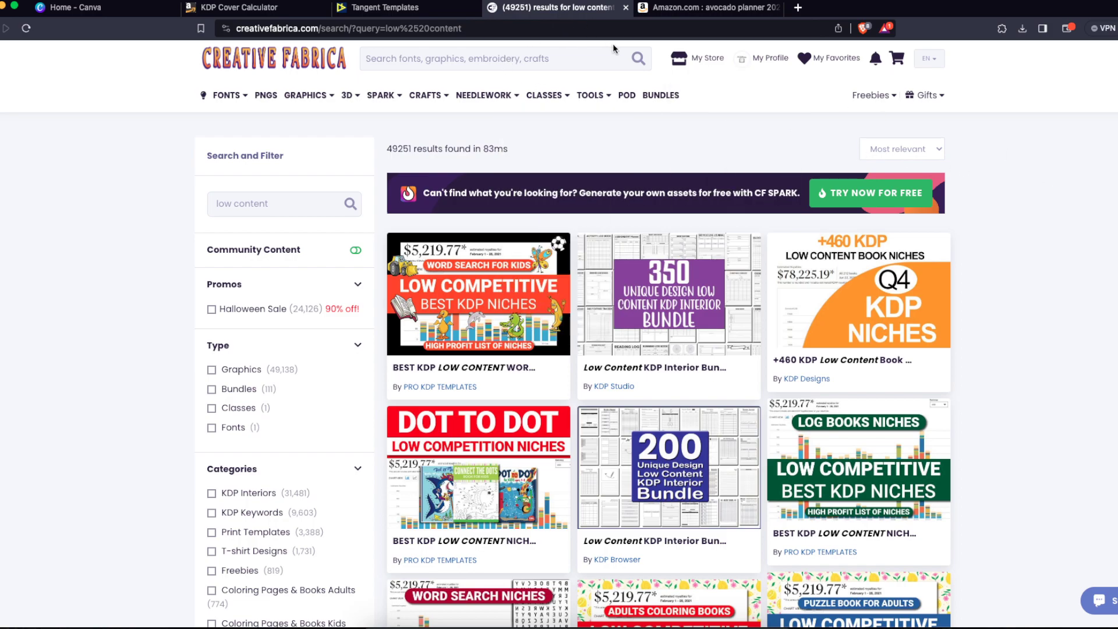
{"action": "scroll", "coordinate": [1031, 264], "scroll_direction": "down", "scroll_amount": 2}
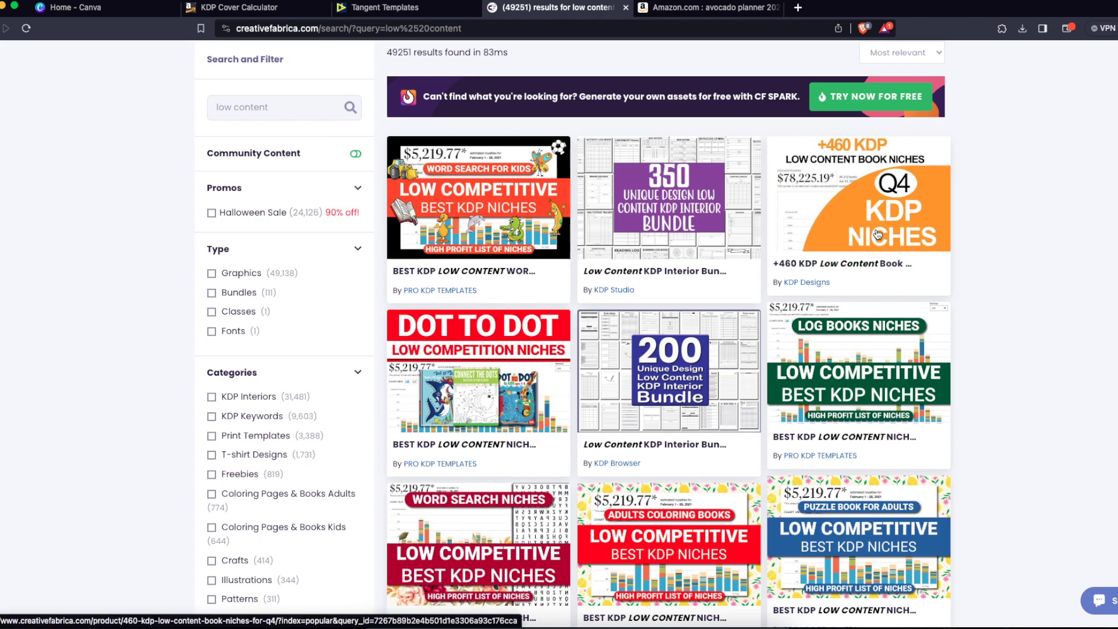
{"action": "scroll", "coordinate": [455, 209], "scroll_direction": "down", "scroll_amount": 5}
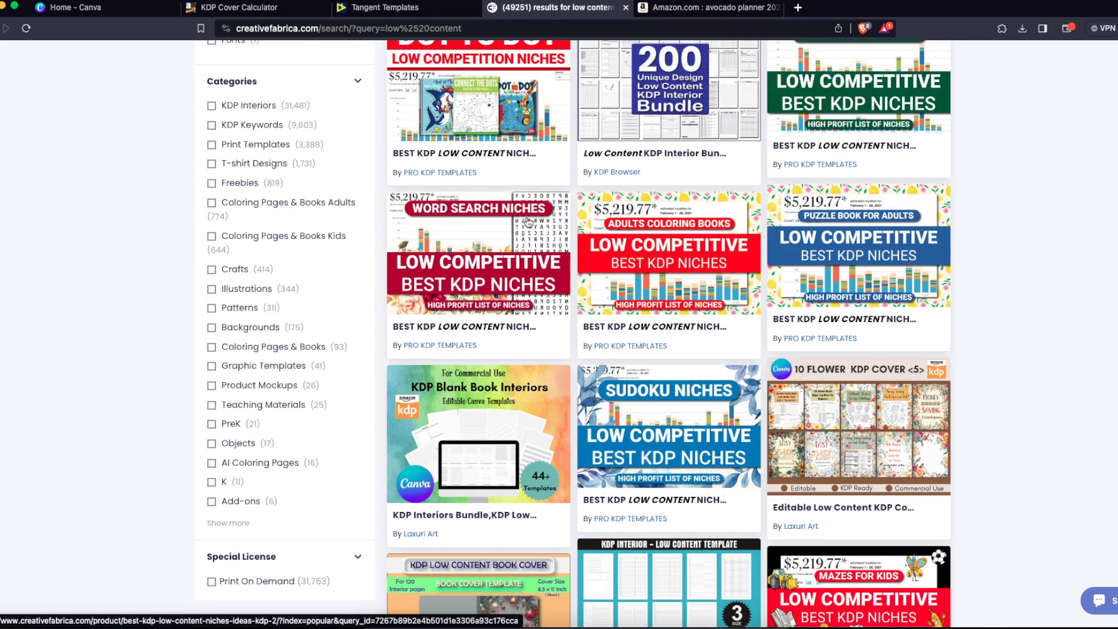
{"action": "scroll", "coordinate": [521, 218], "scroll_direction": "up", "scroll_amount": 1}
{"action": "scroll", "coordinate": [515, 272], "scroll_direction": "up", "scroll_amount": 1}
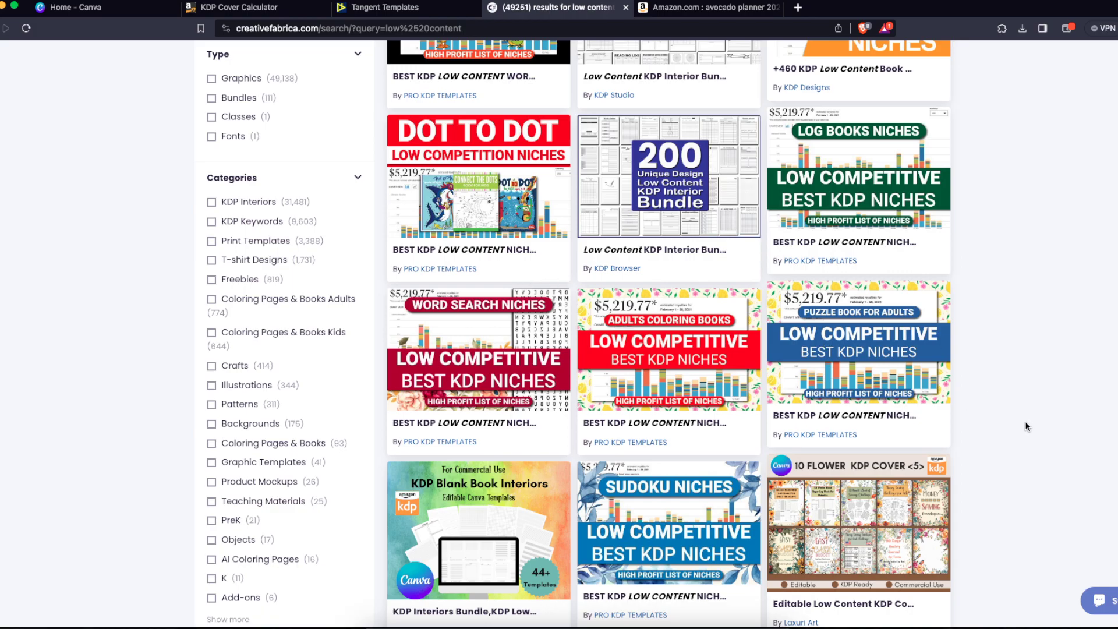
{"action": "scroll", "coordinate": [1026, 426], "scroll_direction": "down", "scroll_amount": 6}
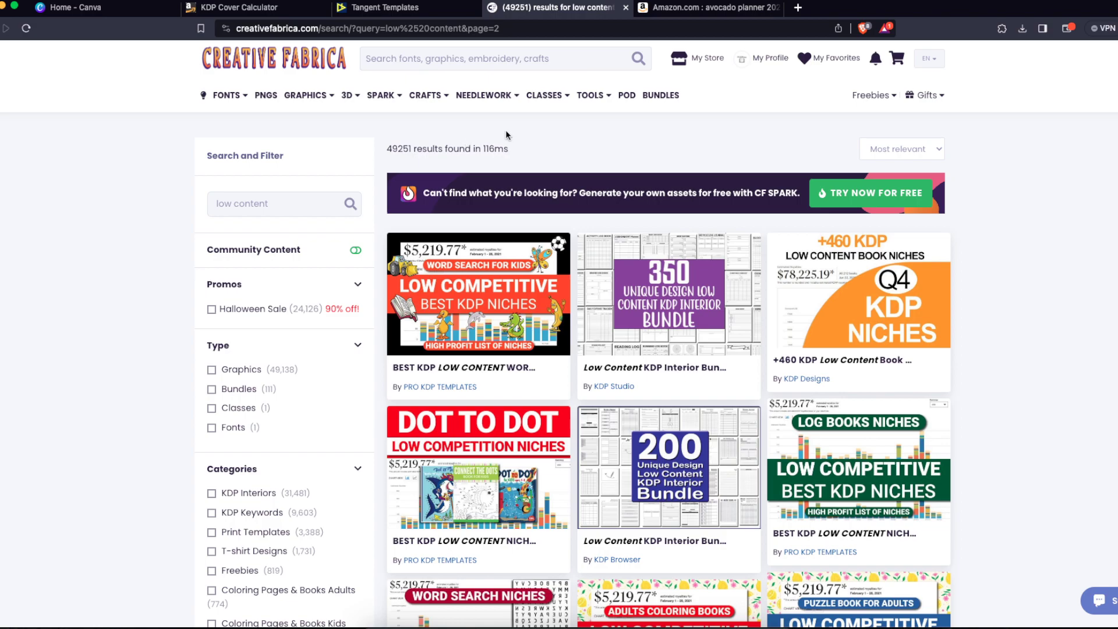
{"action": "left_click_drag", "start_coordinate": [512, 149], "coordinate": [387, 148]}
{"action": "left_click", "coordinate": [400, 147]}
- Switch to Canva and create a new custom-size design 8.5 in wide and 11 in high
{"action": "left_click", "coordinate": [90, 10]}
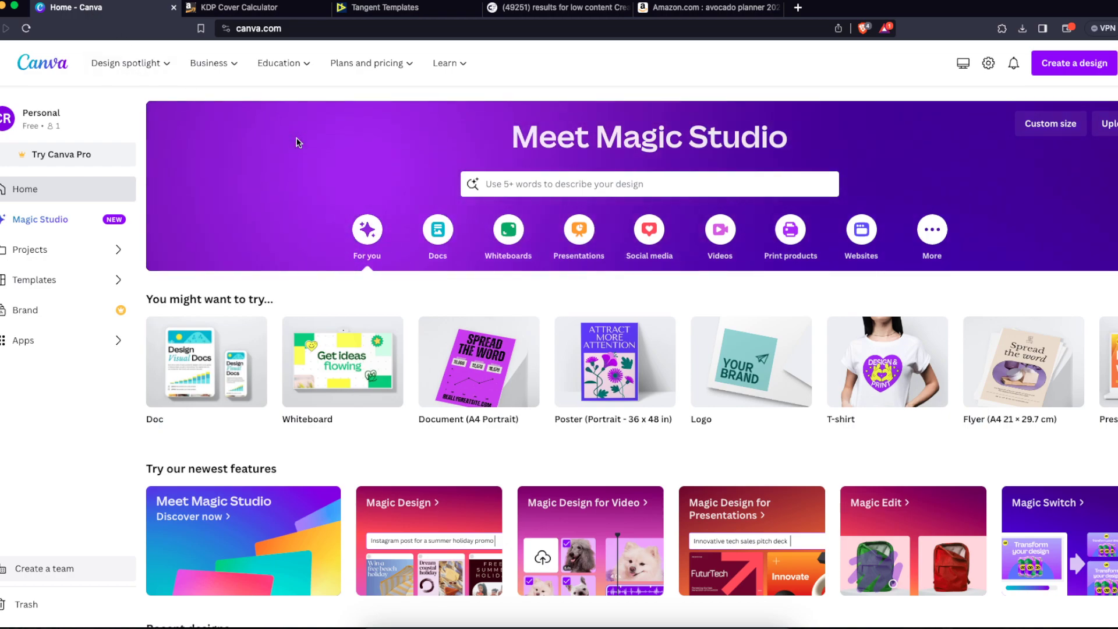
{"action": "left_click", "coordinate": [1075, 63]}
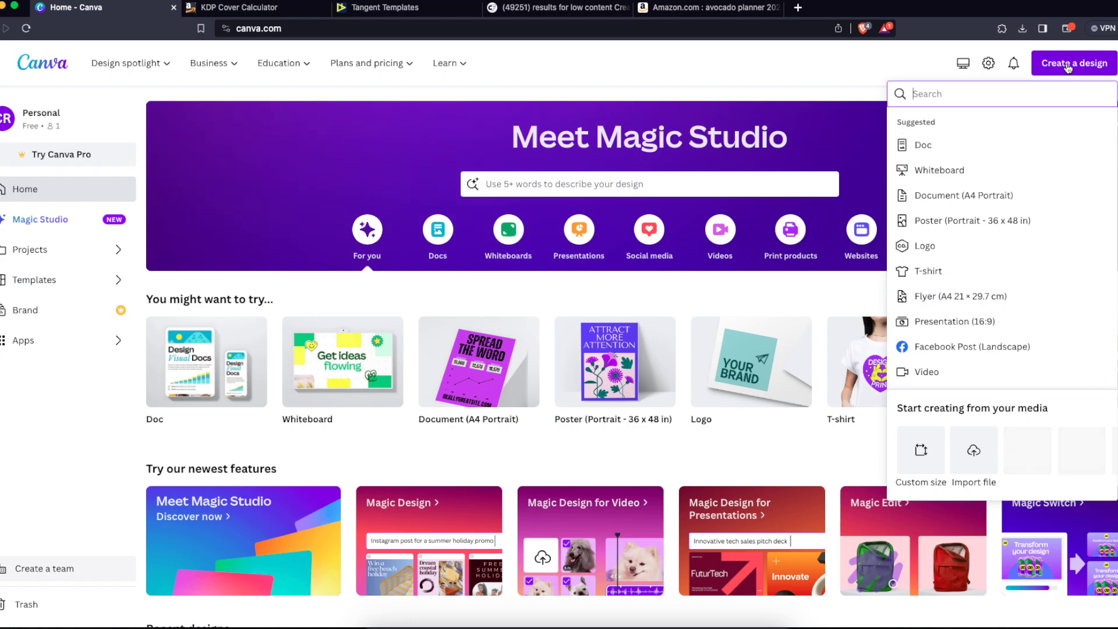
{"action": "left_click", "coordinate": [936, 463]}
{"action": "left_click", "coordinate": [1050, 148]}
{"action": "left_click", "coordinate": [1019, 204]}
{"action": "left_click", "coordinate": [927, 148]}
{"action": "type", "text": "8.5"}
{"action": "left_click", "coordinate": [970, 147]}
{"action": "type", "text": "11"}
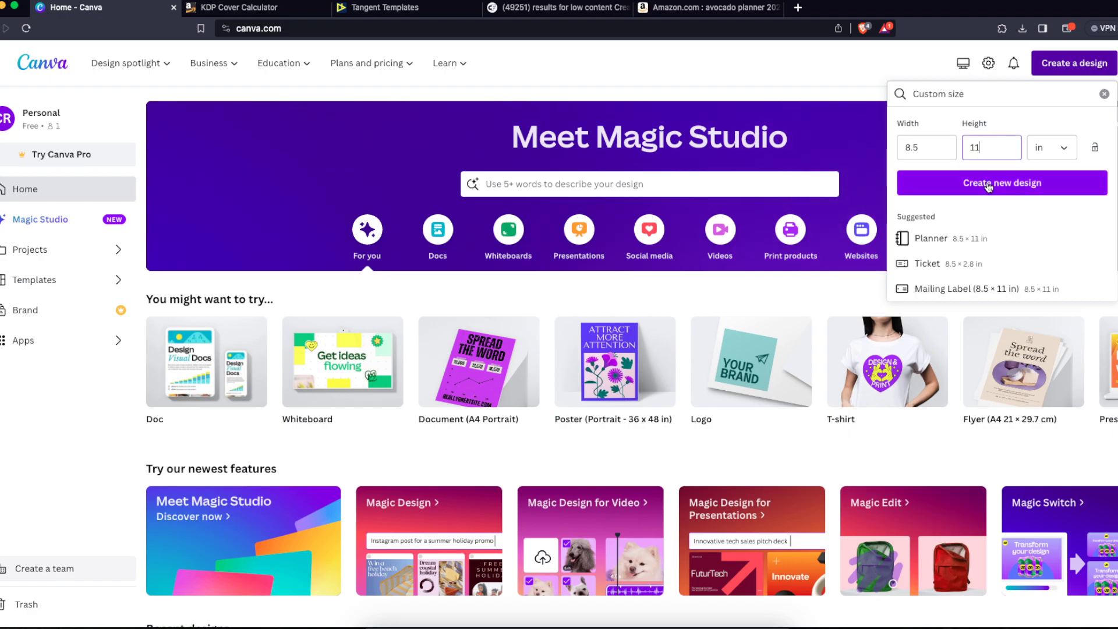
{"action": "left_click", "coordinate": [988, 185]}
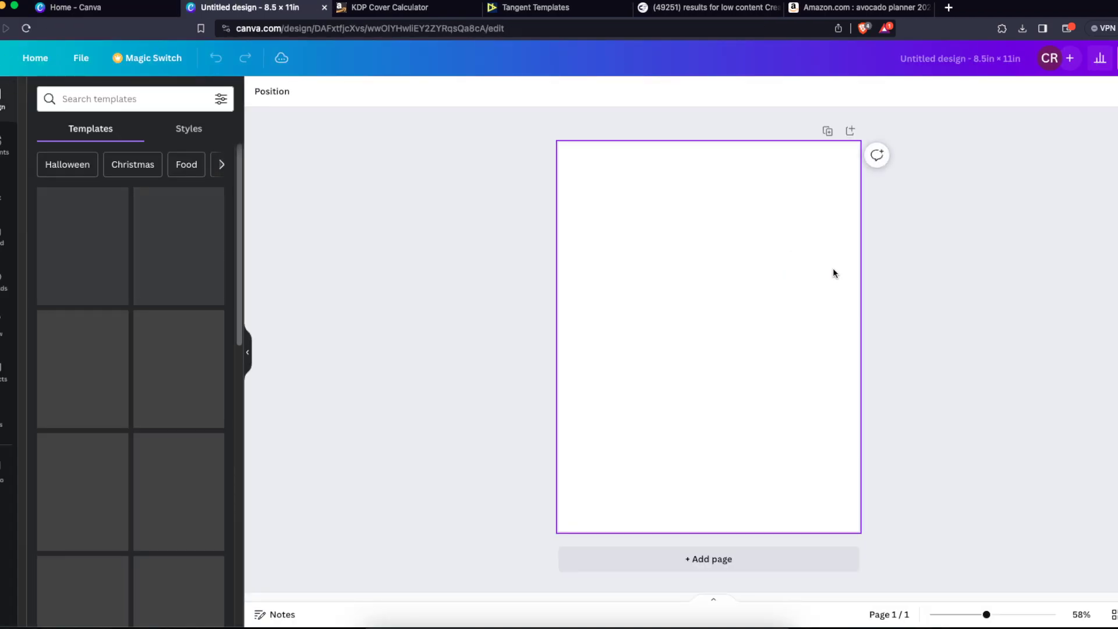
- Add a heading to the blank page that reads "THIS PLANNER BELONGS TO"
{"action": "left_click_drag", "start_coordinate": [934, 135], "coordinate": [503, 560]}
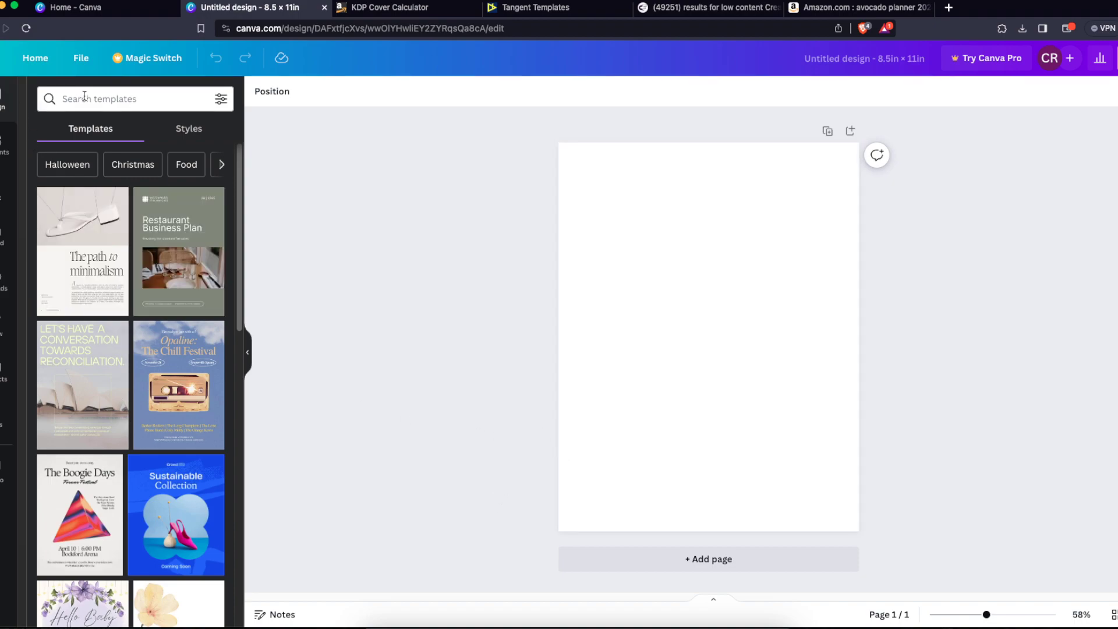
{"action": "left_click", "coordinate": [718, 245]}
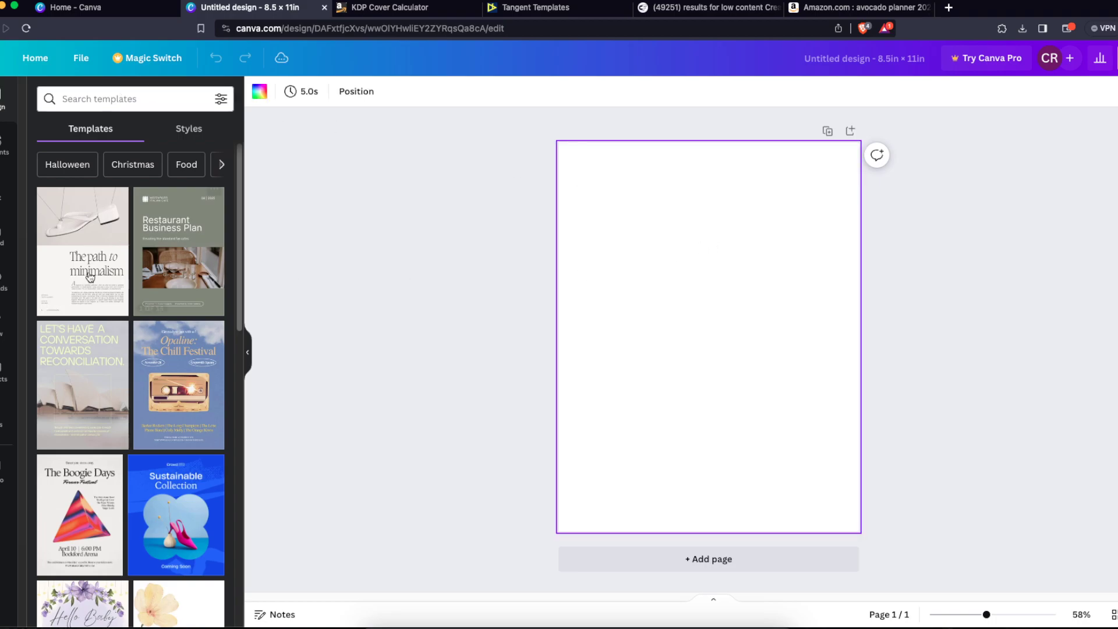
{"action": "left_click", "coordinate": [5, 195]}
{"action": "left_click", "coordinate": [99, 185]}
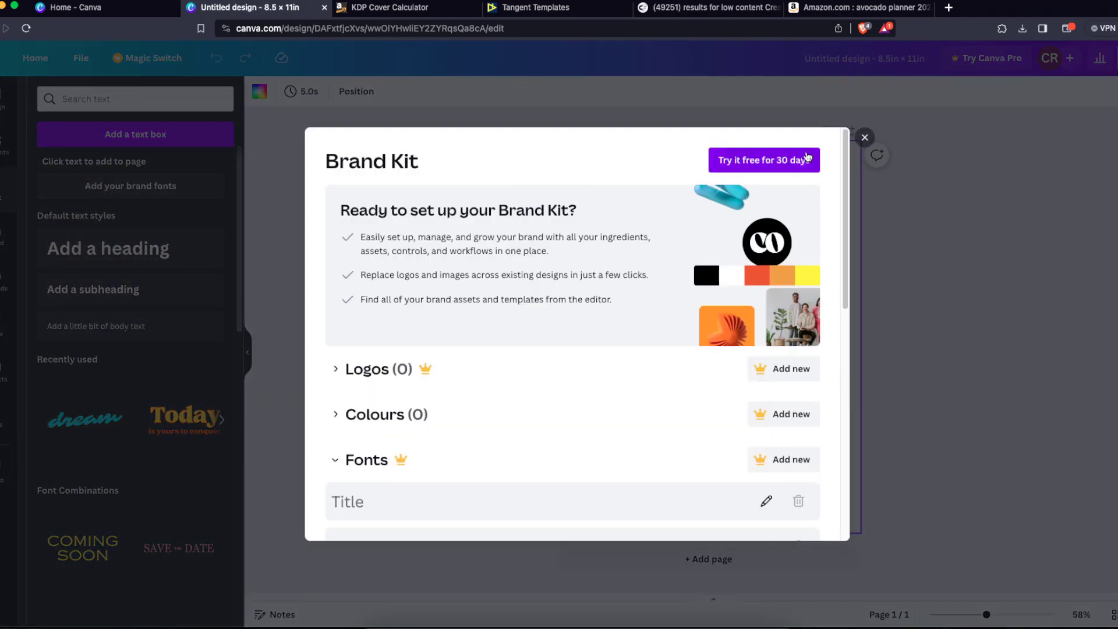
{"action": "left_click", "coordinate": [864, 137]}
{"action": "left_click", "coordinate": [108, 249]}
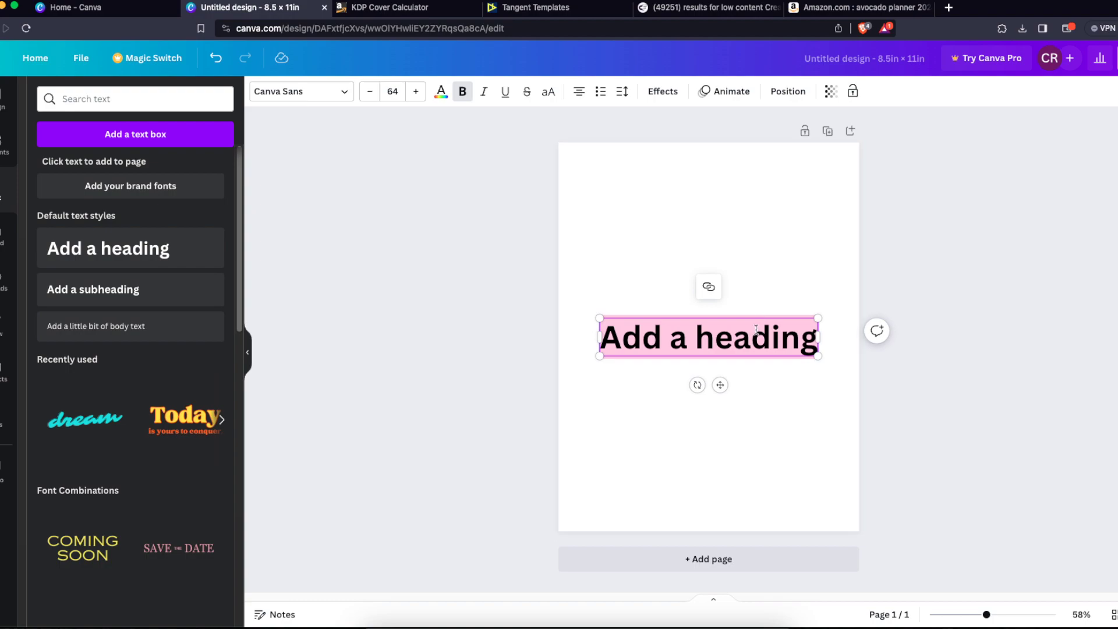
{"action": "type", "text": "THIS PLANNE"}
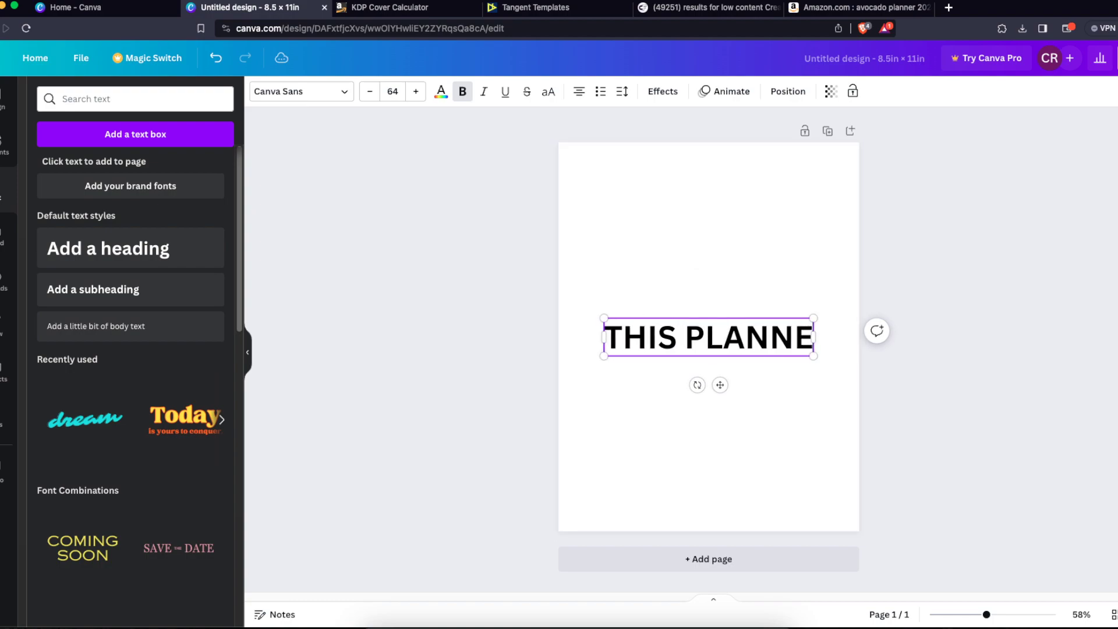
{"action": "type", "text": "R B"}
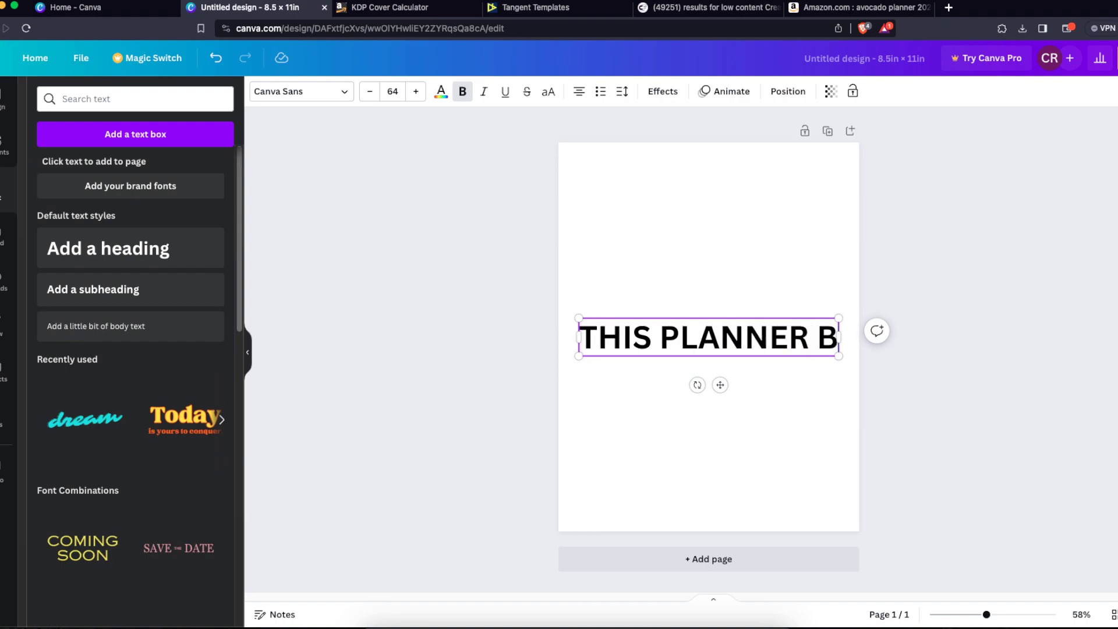
{"action": "type", "text": "ELONGS TO"}
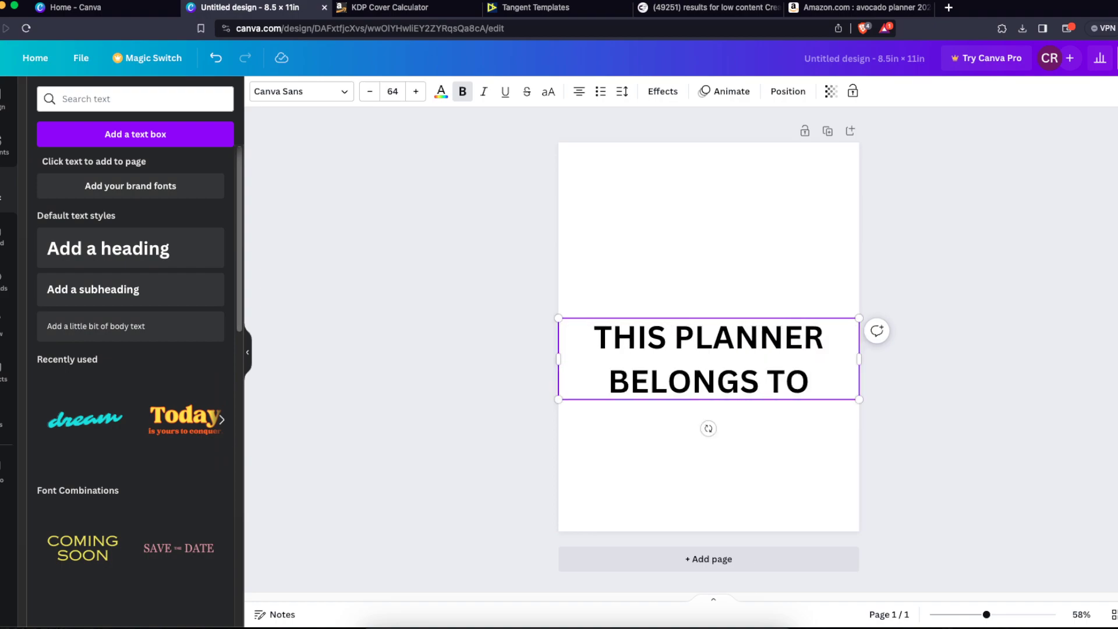
- Shrink the two-line planner heading and move it up, centred in the upper half of the page
{"action": "left_click", "coordinate": [884, 400]}
{"action": "left_click_drag", "start_coordinate": [798, 382], "coordinate": [784, 337]}
{"action": "left_click_drag", "start_coordinate": [845, 354], "coordinate": [784, 277]}
{"action": "left_click", "coordinate": [761, 344]}
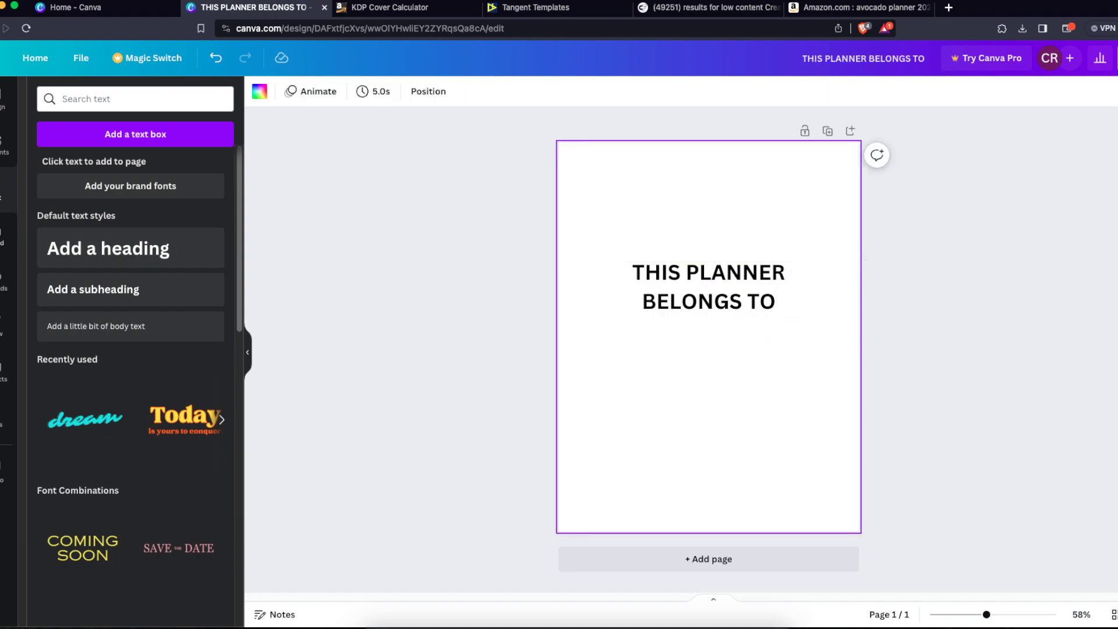
- Add a horizontal line, extend it slightly wider than the heading, and centre it below the text for the owner's name
{"action": "left_click", "coordinate": [5, 144]}
{"action": "left_click", "coordinate": [62, 207]}
{"action": "left_click_drag", "start_coordinate": [752, 337], "coordinate": [850, 337]}
{"action": "left_click_drag", "start_coordinate": [780, 369], "coordinate": [725, 395]}
{"action": "left_click", "coordinate": [792, 411]}
{"action": "left_click_drag", "start_coordinate": [835, 249], "coordinate": [670, 371]}
{"action": "left_click", "coordinate": [855, 431]}
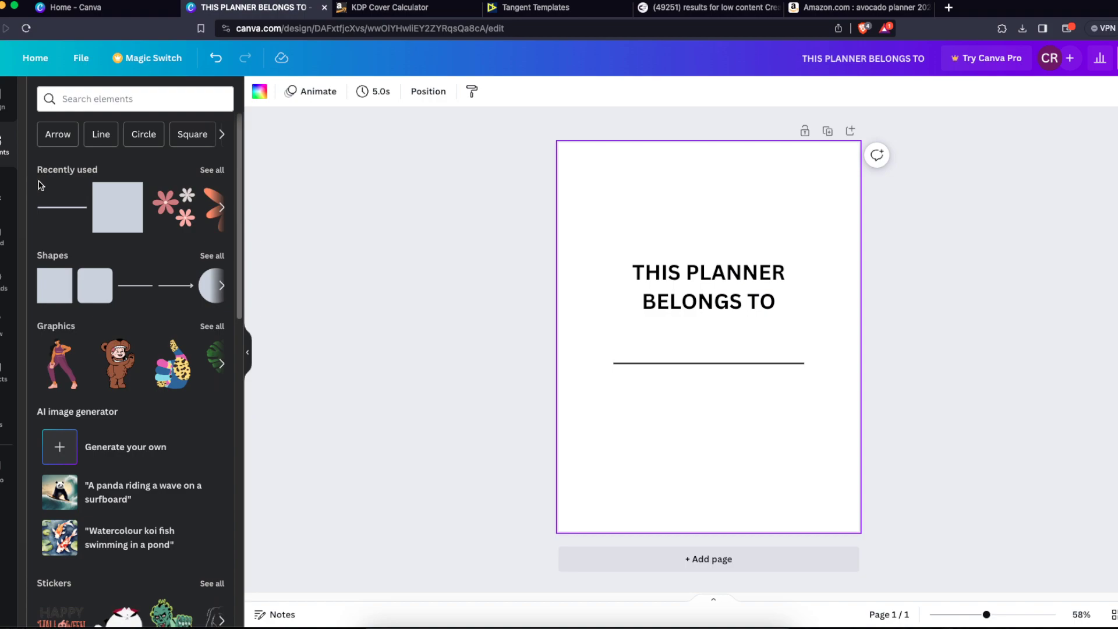
- Add two blank pages after the ownership page, making pages 2 and 3
{"action": "left_click", "coordinate": [778, 564]}
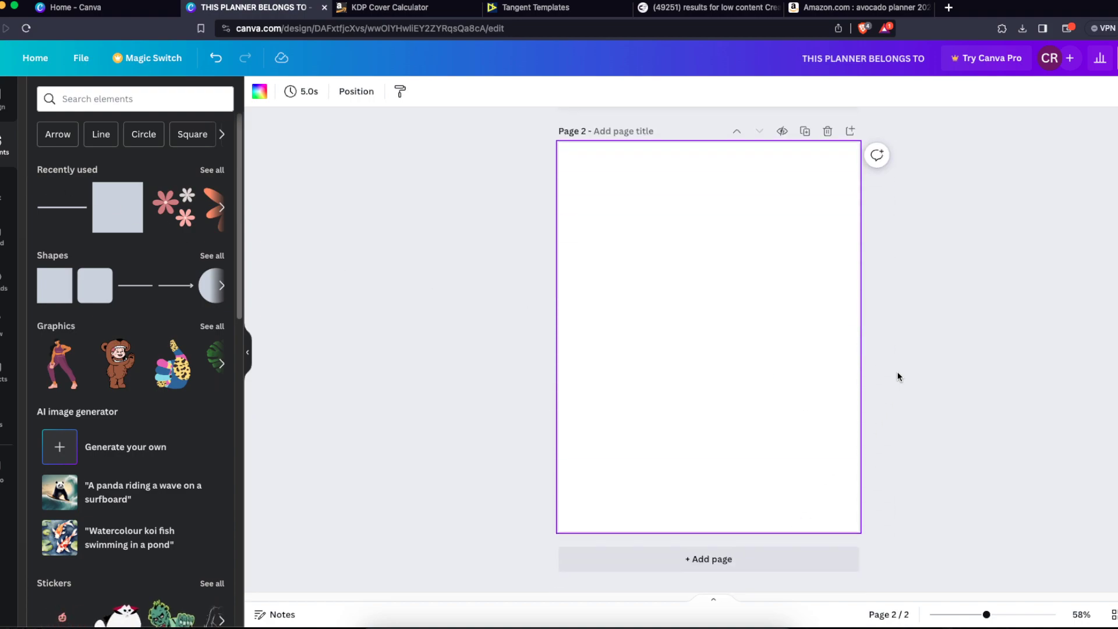
{"action": "left_click_drag", "start_coordinate": [671, 138], "coordinate": [960, 436]}
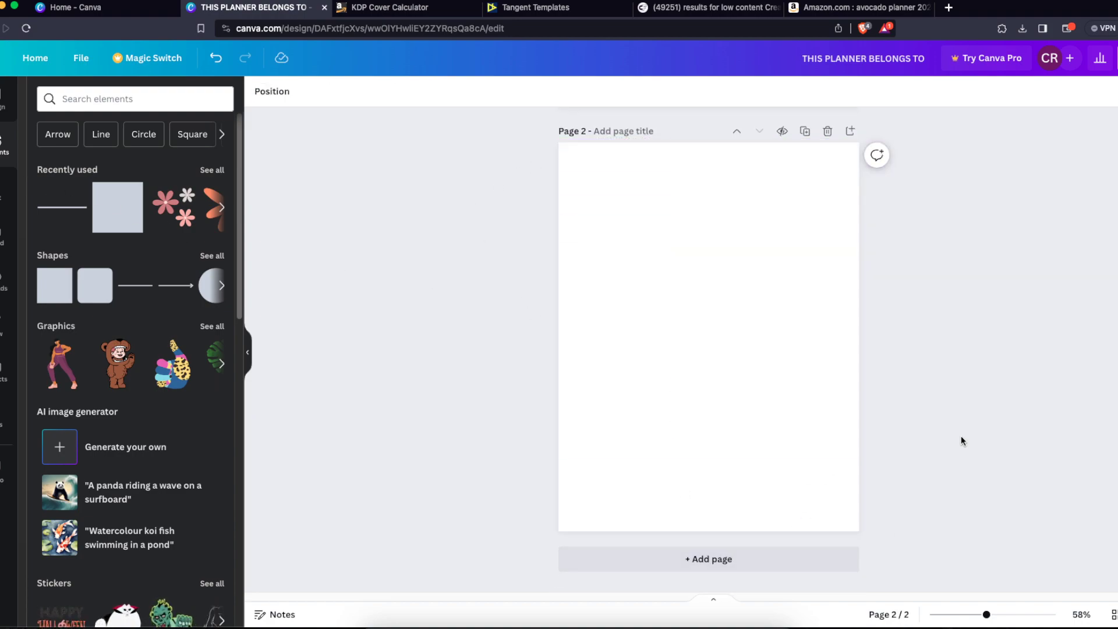
{"action": "left_click", "coordinate": [811, 562]}
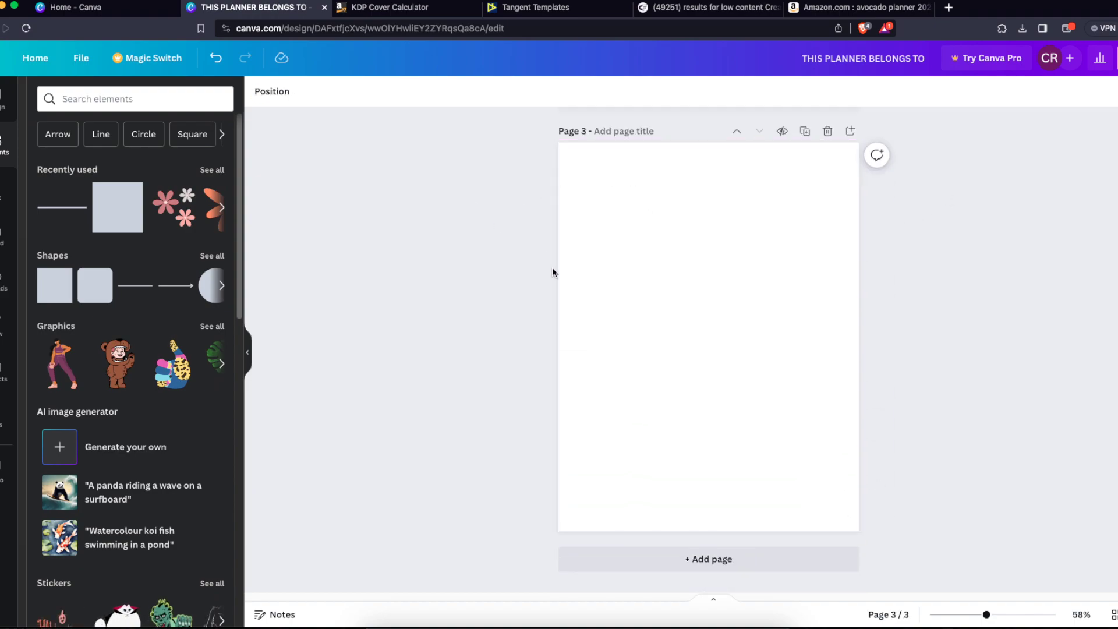
- Add a heading reading "CONTENTS" in the upper part of page 3
{"action": "left_click", "coordinate": [573, 265]}
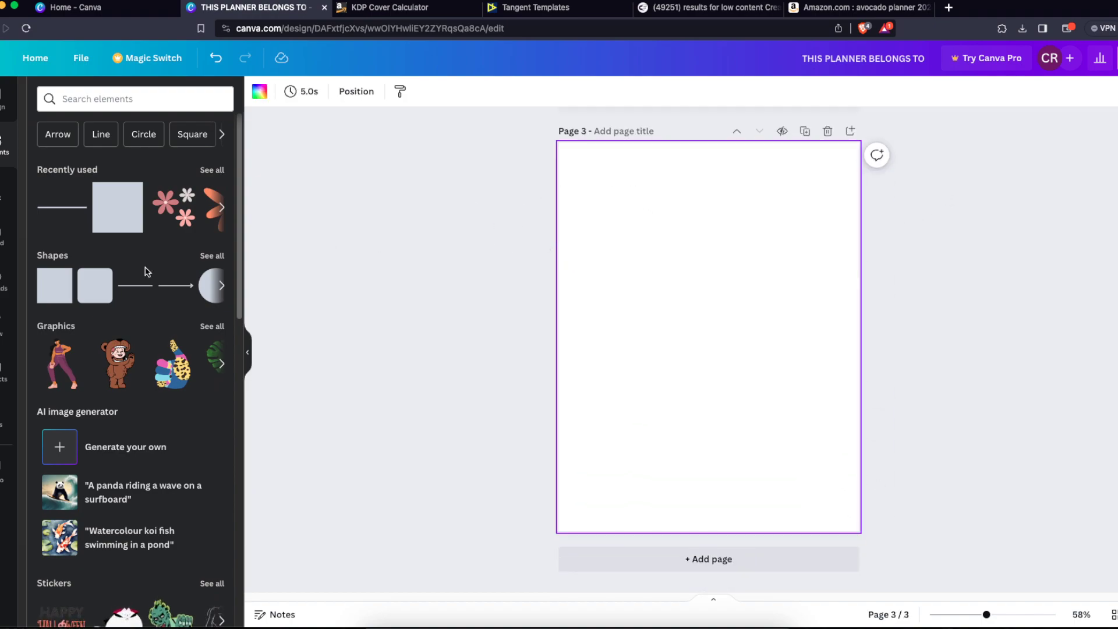
{"action": "left_click", "coordinate": [7, 195]}
{"action": "left_click", "coordinate": [54, 255]}
{"action": "left_click", "coordinate": [706, 417]}
{"action": "left_click_drag", "start_coordinate": [702, 334], "coordinate": [700, 254]}
{"action": "left_click", "coordinate": [700, 254]}
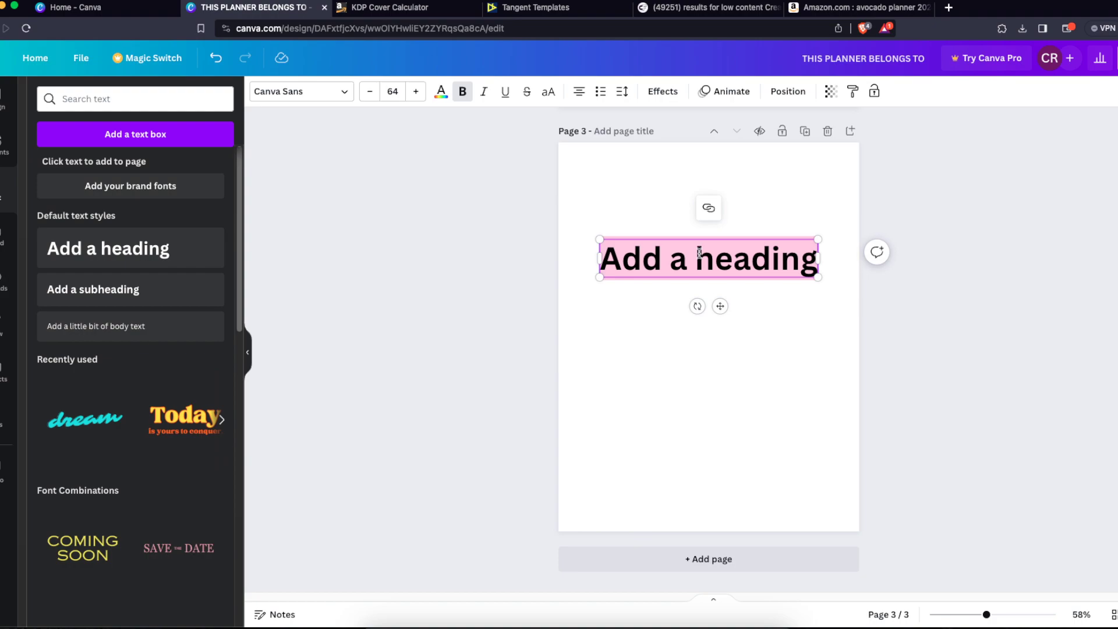
{"action": "type", "text": "CONTENTS"}
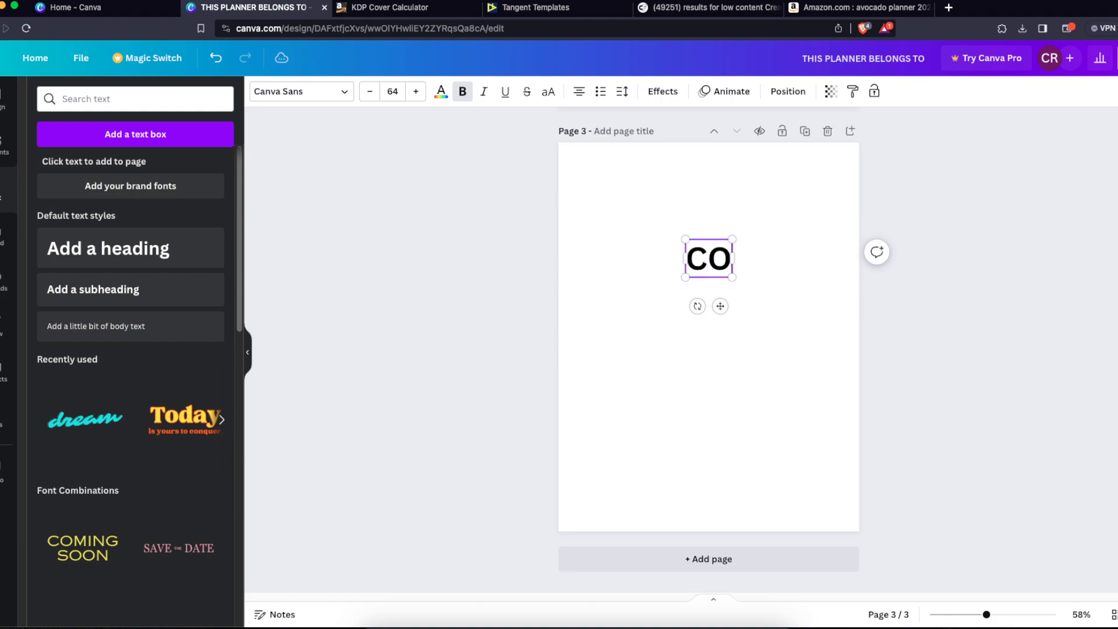
{"action": "left_click", "coordinate": [777, 317]}
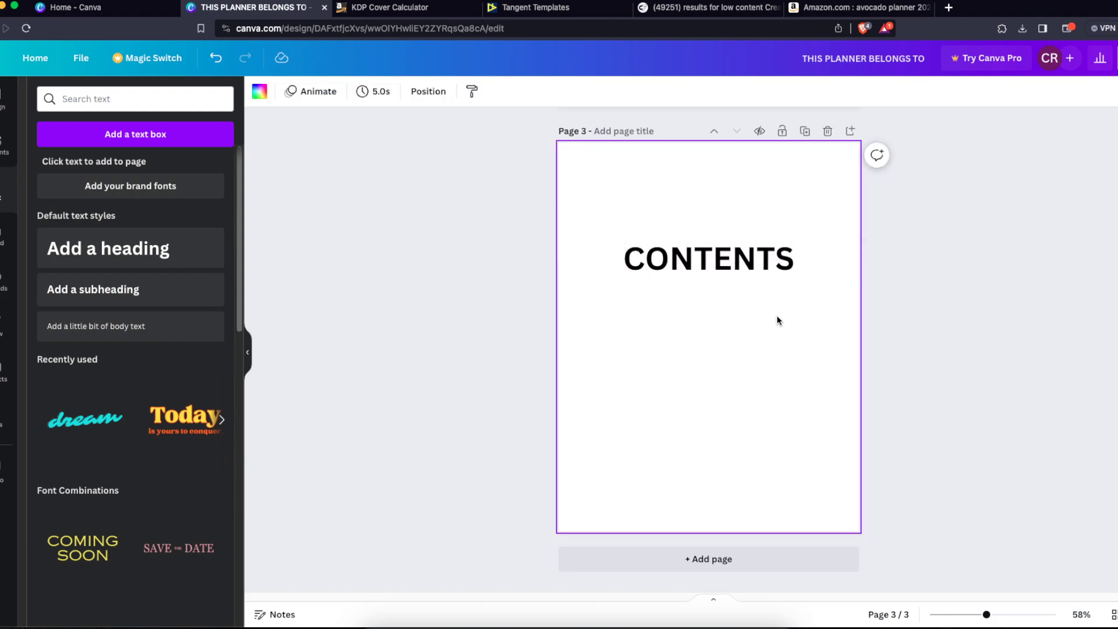
- Shrink the CONTENTS heading to about size 41 and centre it near the top edge of page 3
{"action": "left_click", "coordinate": [788, 263]}
{"action": "left_click_drag", "start_coordinate": [794, 274], "coordinate": [763, 184]}
{"action": "left_click", "coordinate": [693, 224]}
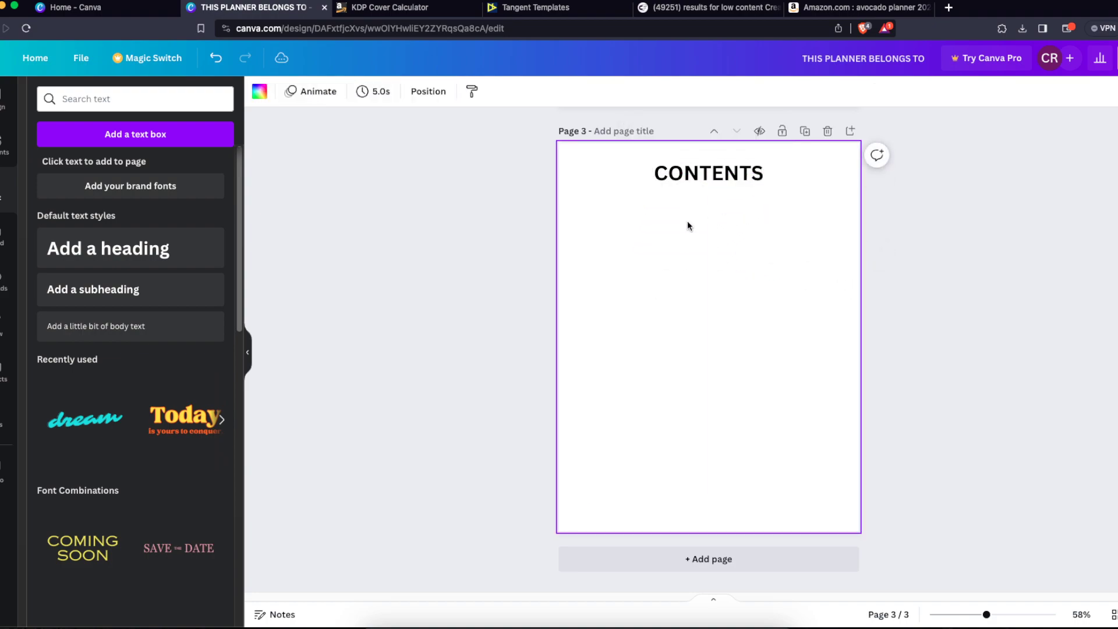
- Rewrite the page 3 heading in title case as "Contents"
{"action": "left_click", "coordinate": [675, 183]}
{"action": "left_click", "coordinate": [676, 180]}
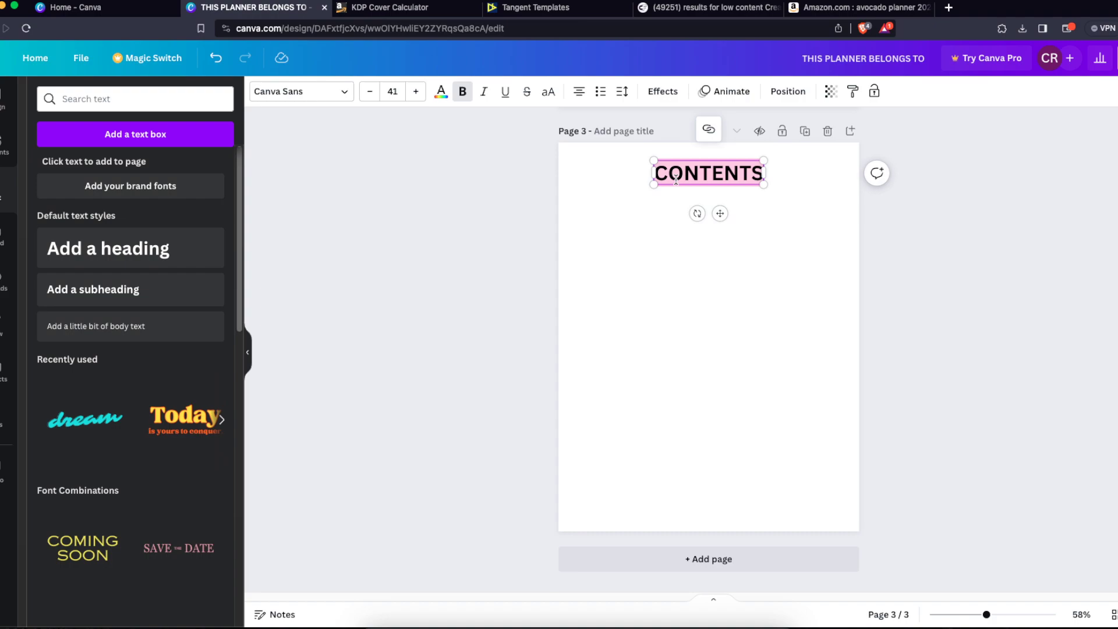
{"action": "type", "text": "Contents"}
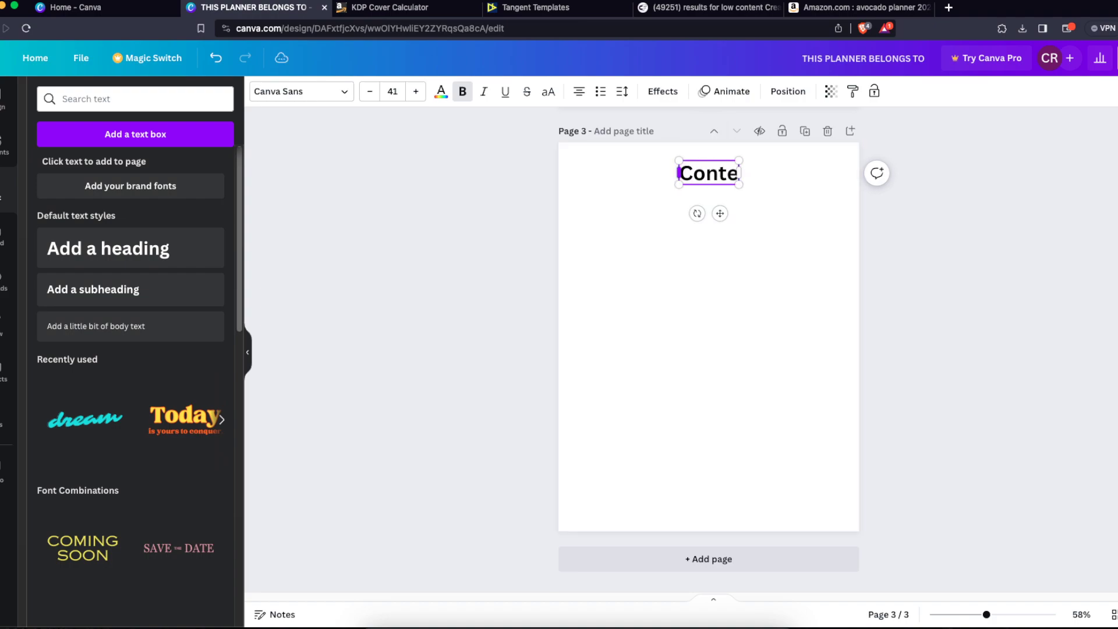
{"action": "left_click", "coordinate": [626, 189]}
- Copy the Contents heading to the area below it on the left and change the copy's text to "DAILY"
{"action": "left_click", "coordinate": [683, 173]}
{"action": "left_click_drag", "start_coordinate": [701, 175], "coordinate": [625, 207]}
{"action": "double_click", "coordinate": [626, 207]}
{"action": "type", "text": "Daily"}
{"action": "key", "text": "BackSpace"}
{"action": "key", "text": "BackSpace"}
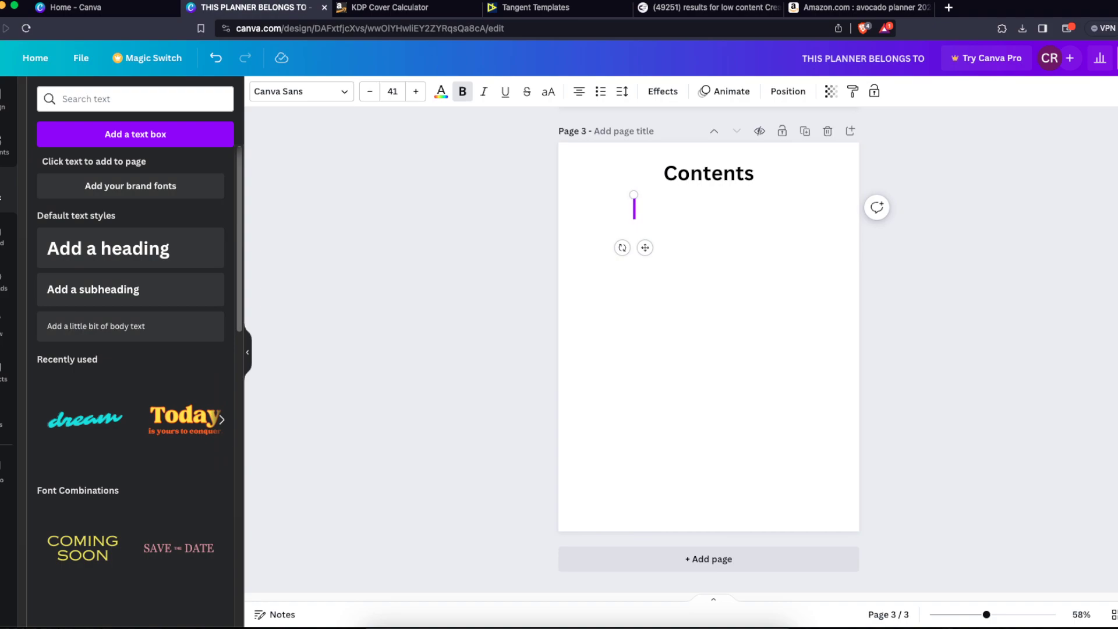
{"action": "type", "text": "AILY"}
{"action": "left_click", "coordinate": [686, 252]}
- Duplicate the DAILY entry directly below it and change the copy's text to "WEEKLY"
{"action": "left_click", "coordinate": [646, 205]}
{"action": "left_click", "coordinate": [655, 164]}
{"action": "double_click", "coordinate": [632, 240]}
{"action": "type", "text": "WEEKLY"}
{"action": "left_click", "coordinate": [672, 266]}
- Duplicate the WEEKLY entry directly below it and change the copy's text to "MONTHLY"
{"action": "left_click", "coordinate": [671, 231]}
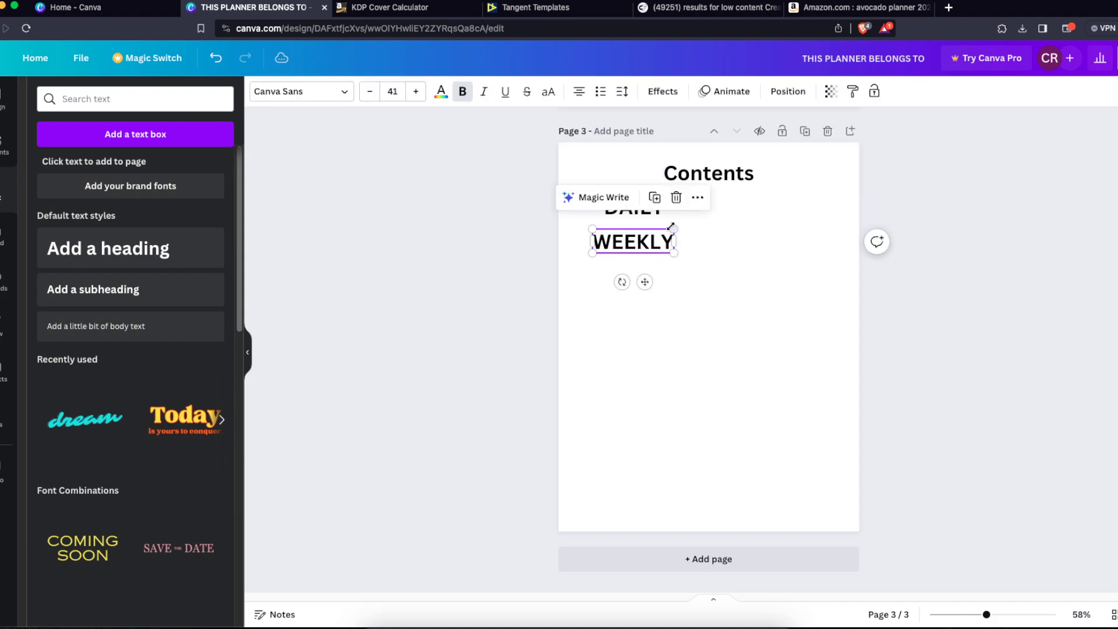
{"action": "left_click", "coordinate": [659, 201]}
{"action": "double_click", "coordinate": [642, 278]}
{"action": "type", "text": "M"}
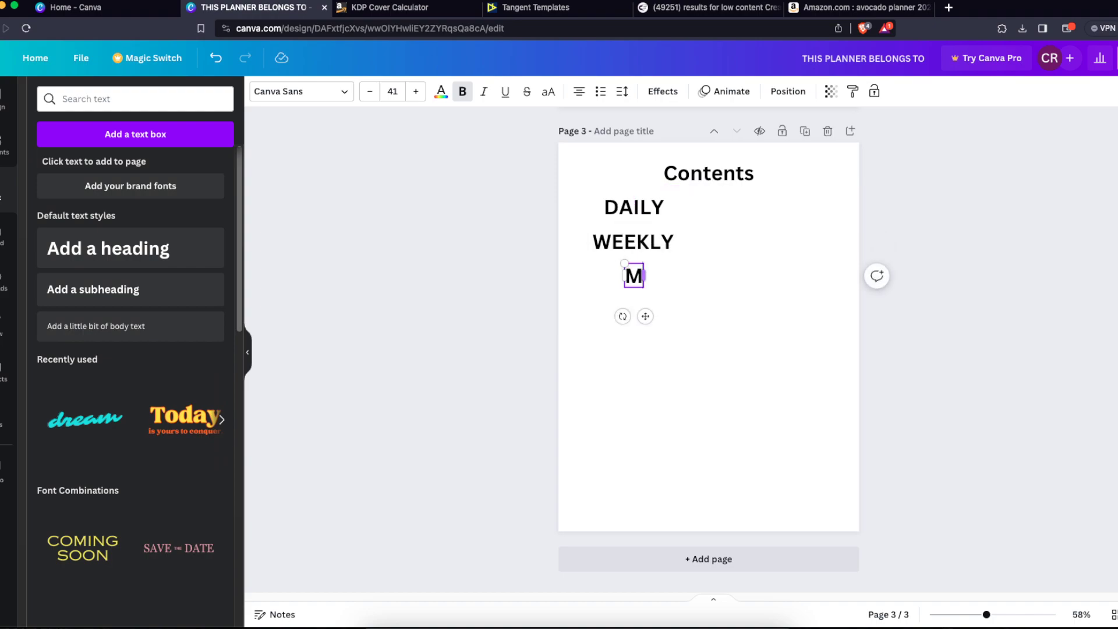
{"action": "type", "text": "ONTHLY"}
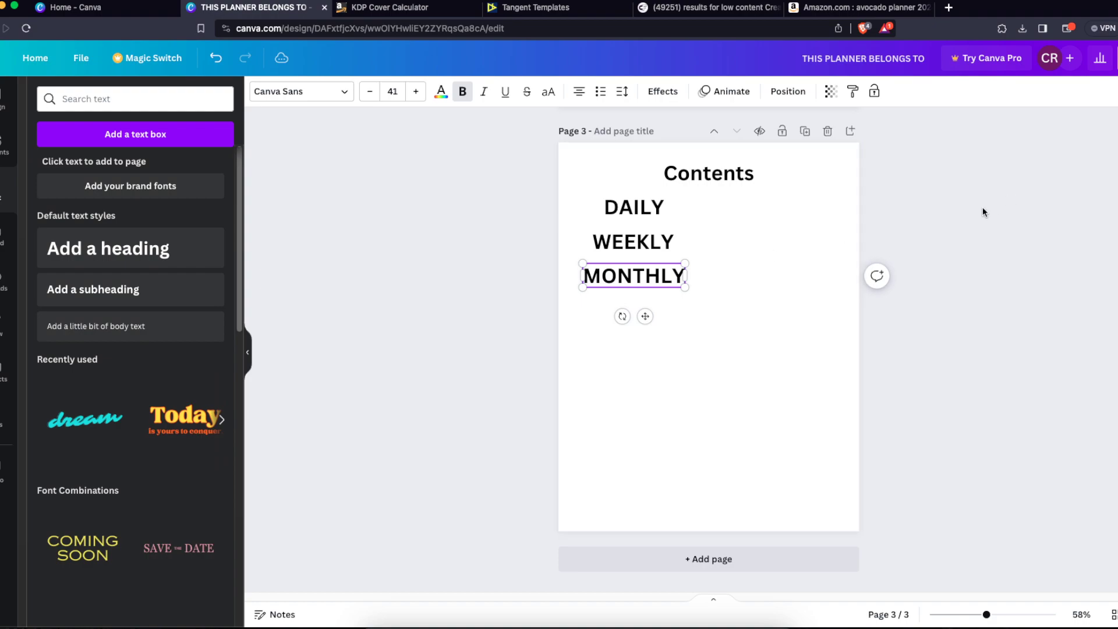
- Shrink the DAILY, WEEKLY and MONTHLY entries together to about size 22.6 and space them farther apart down page 3
{"action": "left_click", "coordinate": [757, 276]}
{"action": "left_click_drag", "start_coordinate": [708, 195], "coordinate": [582, 308]}
{"action": "left_click_drag", "start_coordinate": [688, 294], "coordinate": [630, 345]}
{"action": "left_click", "coordinate": [656, 239]}
{"action": "left_click_drag", "start_coordinate": [627, 235], "coordinate": [627, 278]}
{"action": "left_click_drag", "start_coordinate": [634, 347], "coordinate": [640, 355]}
{"action": "left_click", "coordinate": [564, 211]}
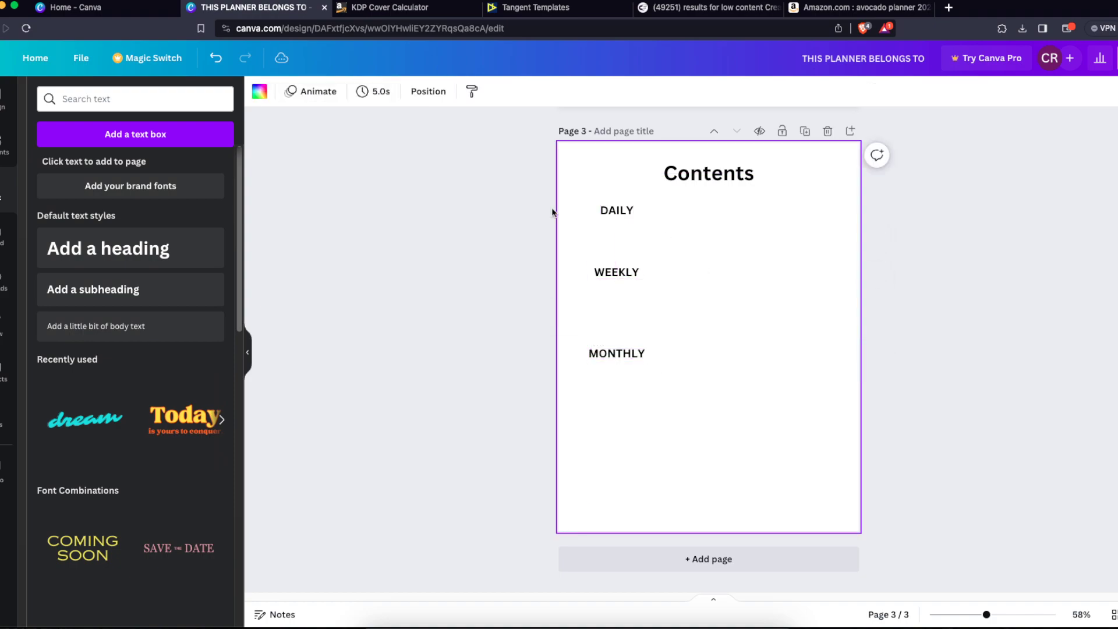
{"action": "left_click", "coordinate": [608, 211]}
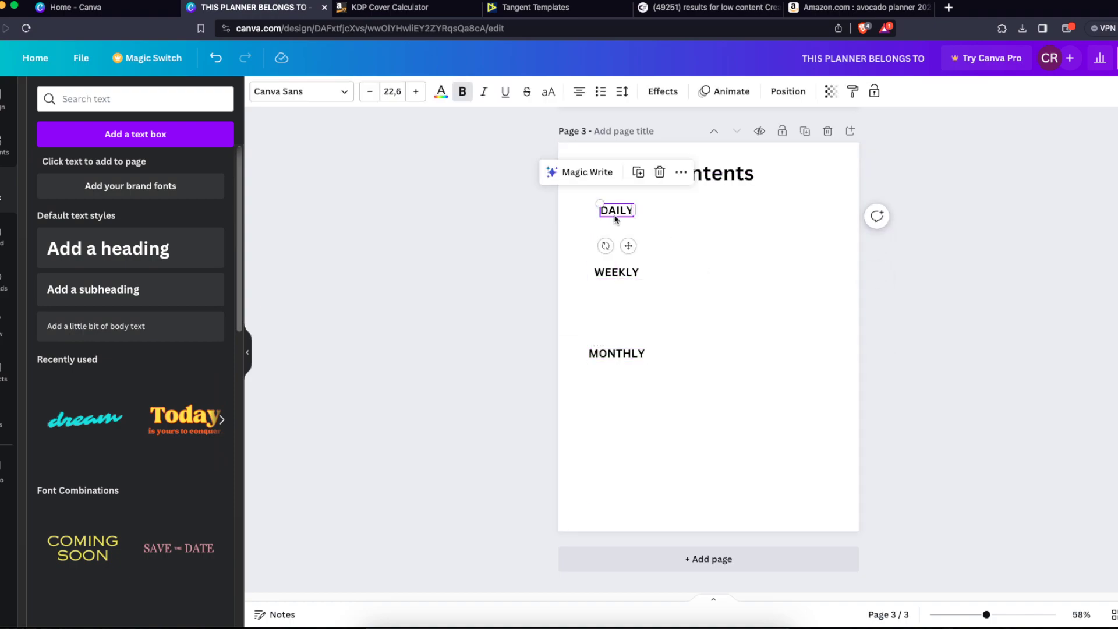
{"action": "left_click", "coordinate": [658, 216]}
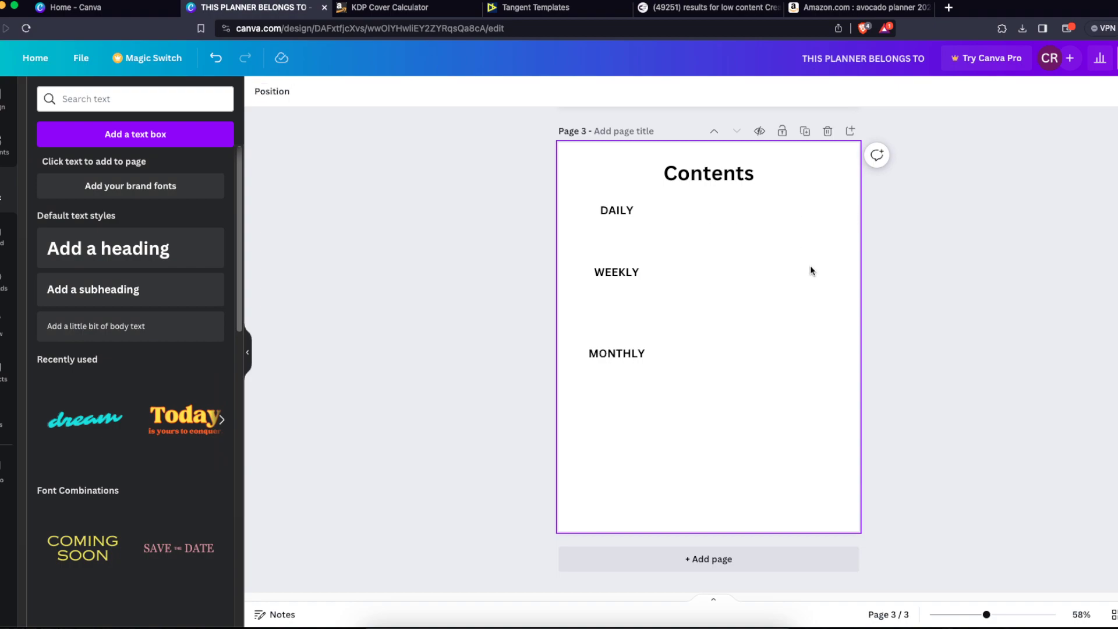
- Add a blank page 4 and search the design templates for "PLANNER"
{"action": "left_click", "coordinate": [820, 556]}
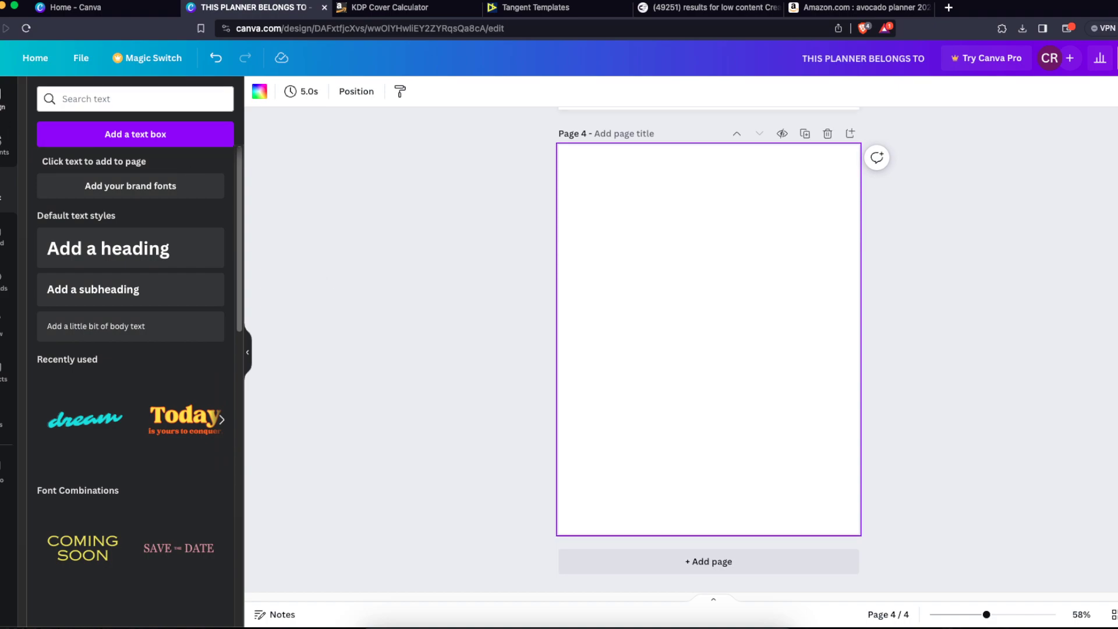
{"action": "left_click", "coordinate": [4, 95]}
{"action": "left_click", "coordinate": [109, 99]}
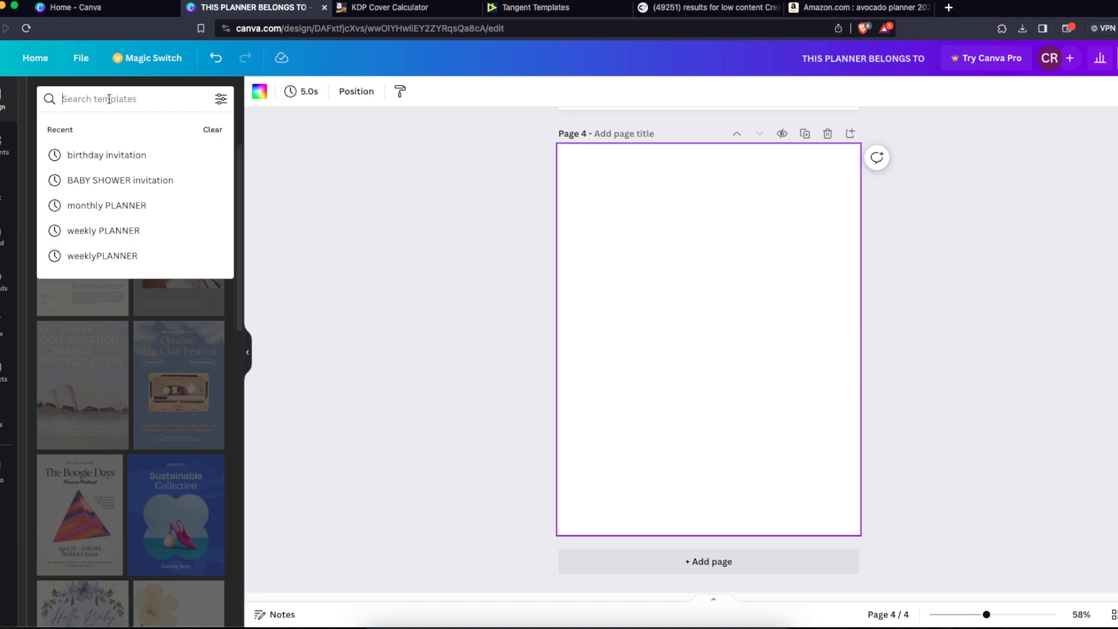
{"action": "type", "text": "PLANNER"}
{"action": "key", "text": "Return"}
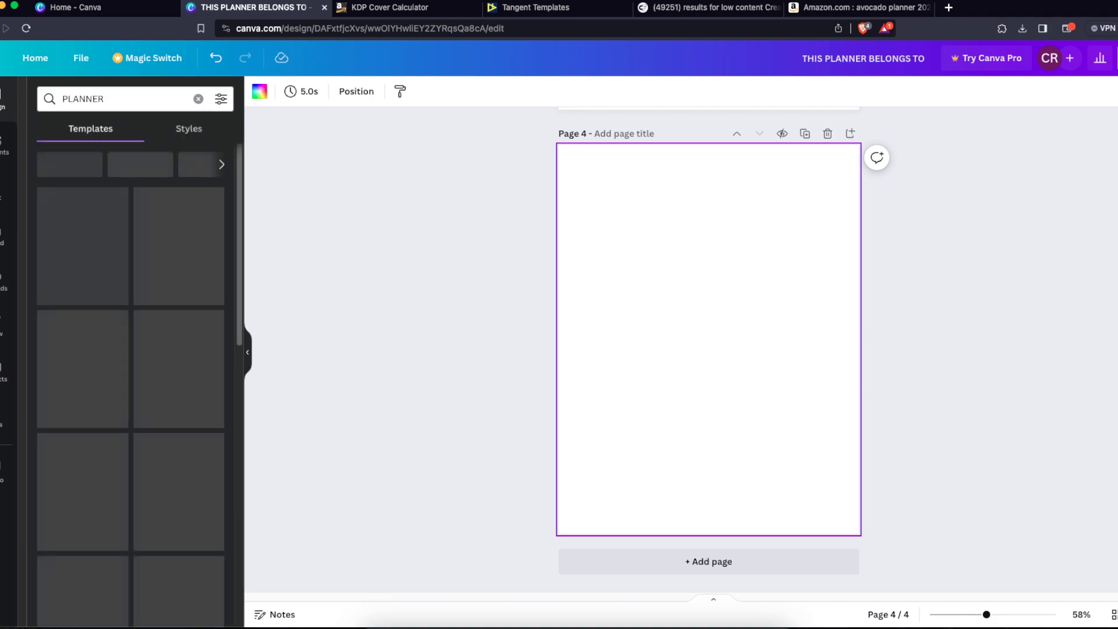
- Refine the template search to "MONTHLY PLANNER"
{"action": "left_click", "coordinate": [65, 100]}
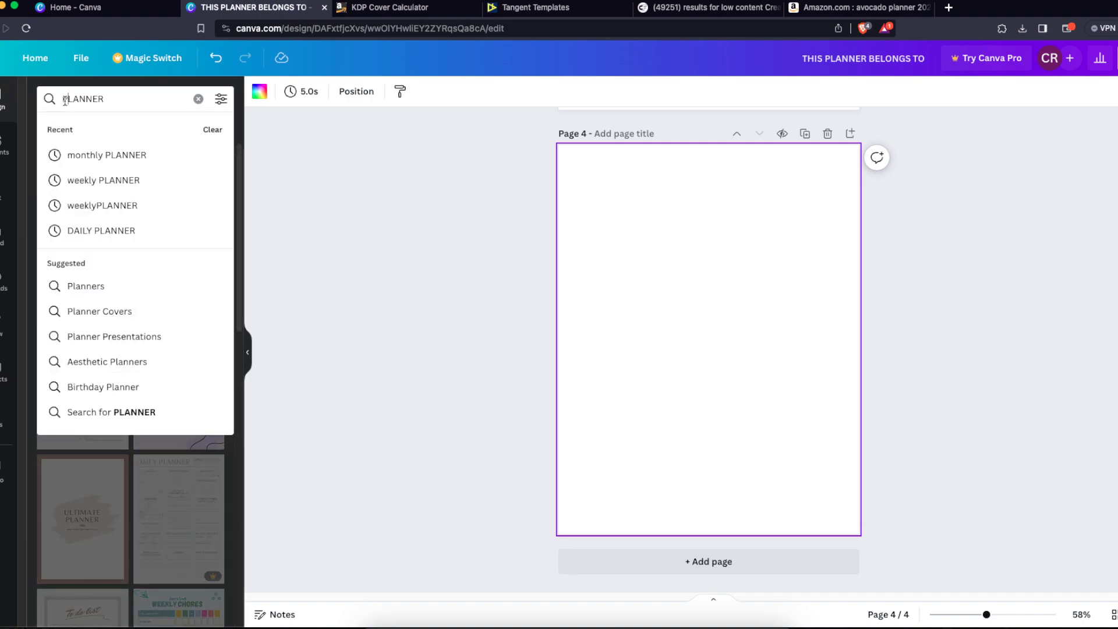
{"action": "type", "text": "MONTL"}
{"action": "key", "text": "BackSpace"}
{"action": "type", "text": "H"}
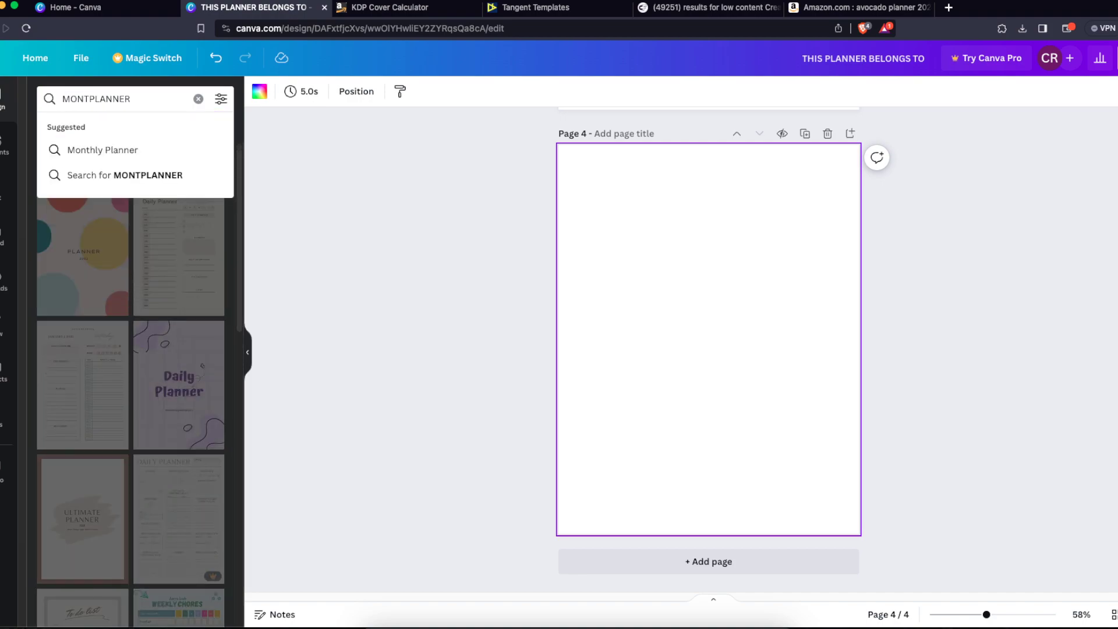
{"action": "type", "text": "LY"}
{"action": "key", "text": "Return"}
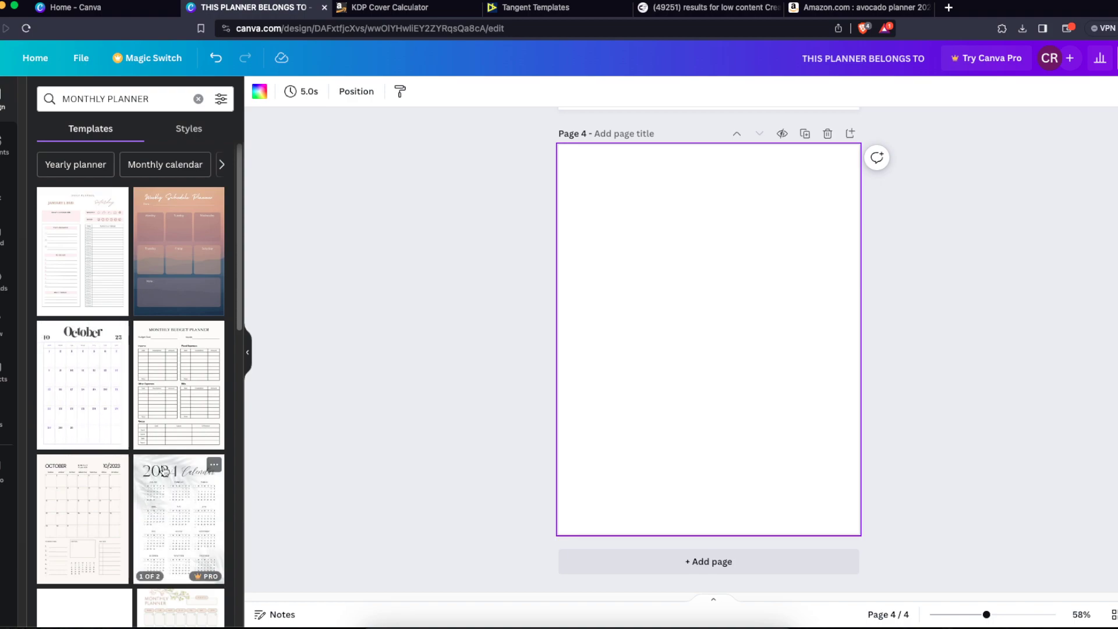
- Try to apply the Black and White Simple Minimalist 2024 Year Calendar Planner template, then return to the template results
{"action": "scroll", "coordinate": [173, 397], "scroll_direction": "down", "scroll_amount": 1}
{"action": "scroll", "coordinate": [173, 398], "scroll_direction": "down", "scroll_amount": 5}
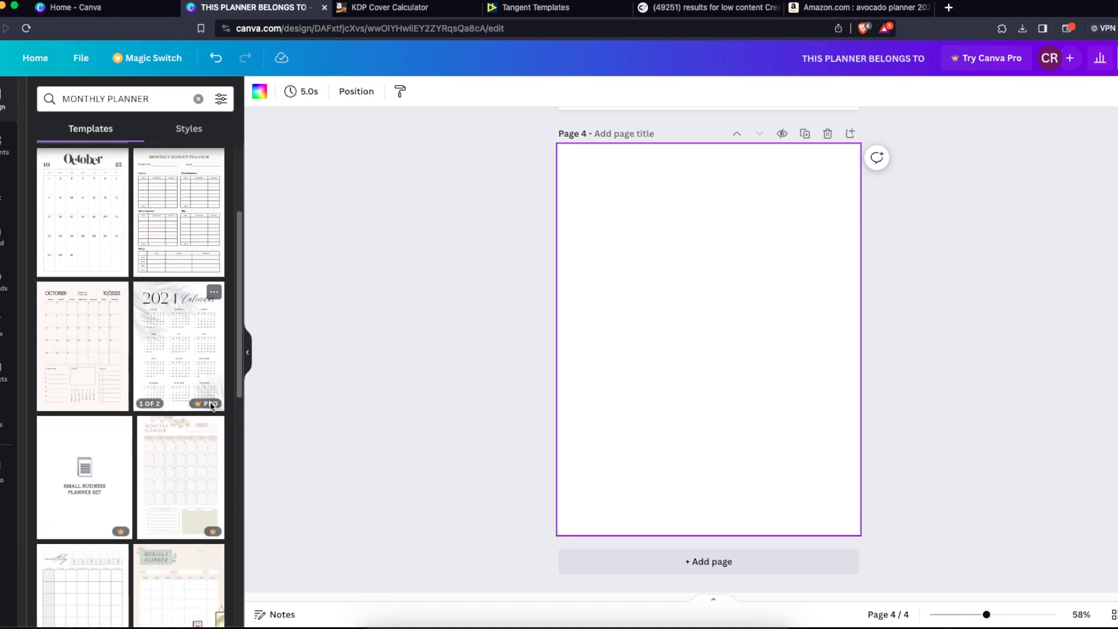
{"action": "left_click", "coordinate": [181, 342]}
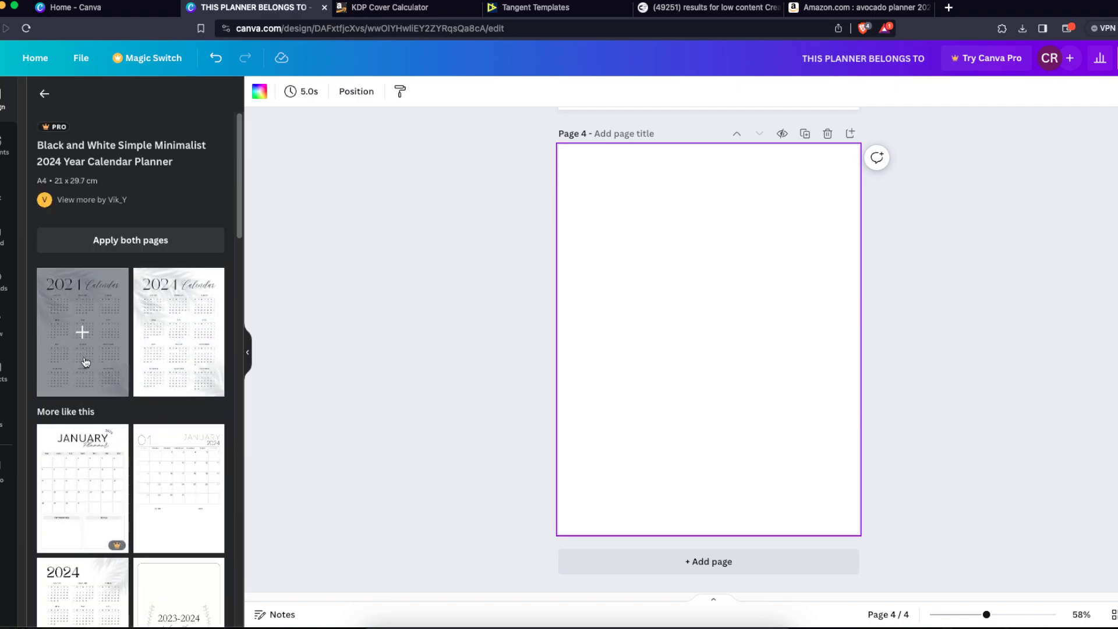
{"action": "left_click", "coordinate": [198, 356]}
{"action": "left_click", "coordinate": [886, 158]}
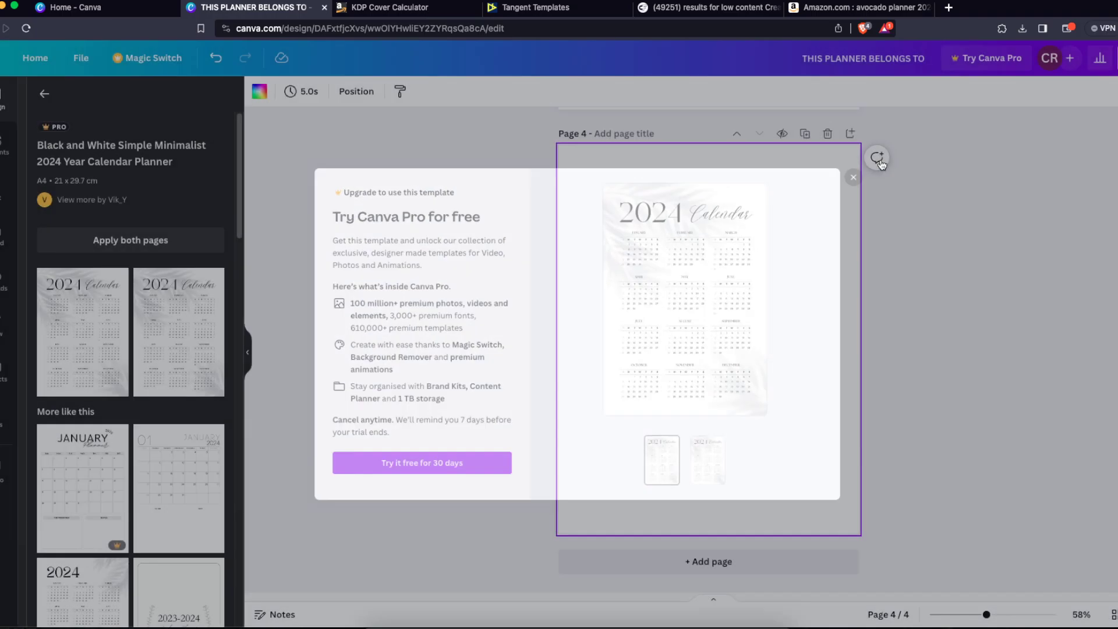
{"action": "left_click", "coordinate": [533, 387]}
{"action": "scroll", "coordinate": [147, 456], "scroll_direction": "down", "scroll_amount": 5}
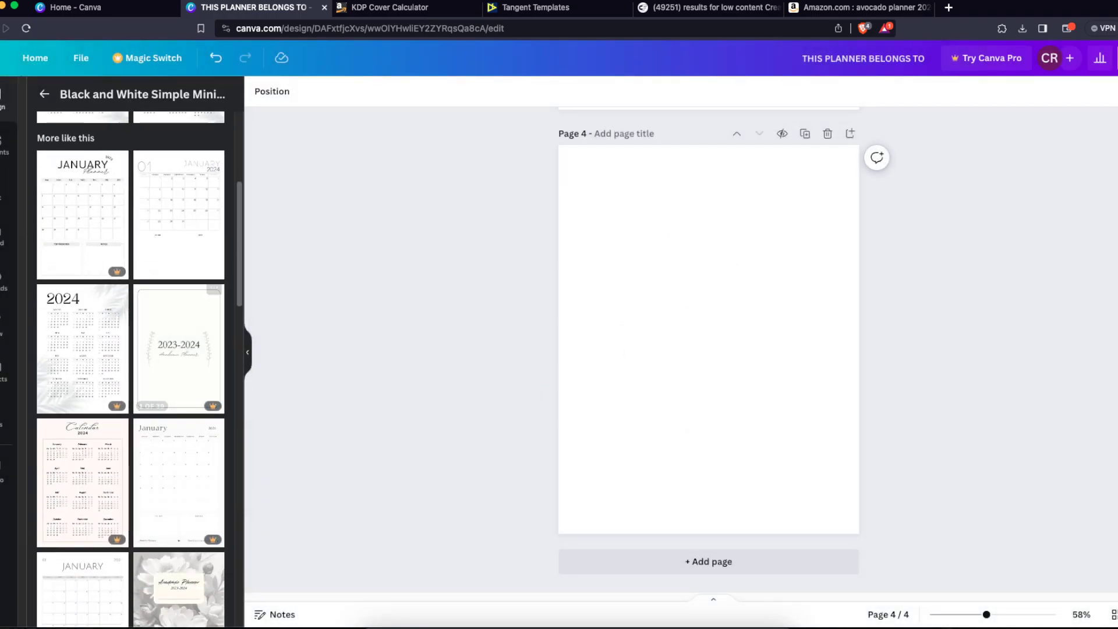
{"action": "left_click", "coordinate": [36, 94]}
- Apply the first page of the Beige Minimalist Calendar October 2023 Monthly Planner template to page 4
{"action": "scroll", "coordinate": [69, 288], "scroll_direction": "down", "scroll_amount": 4}
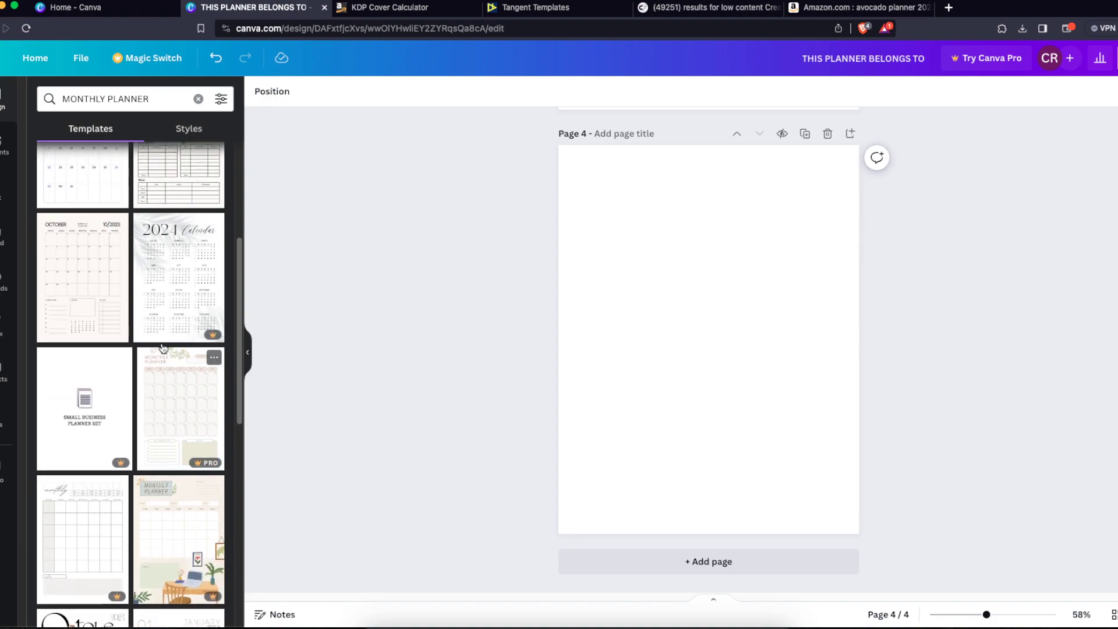
{"action": "scroll", "coordinate": [162, 424], "scroll_direction": "down", "scroll_amount": 4}
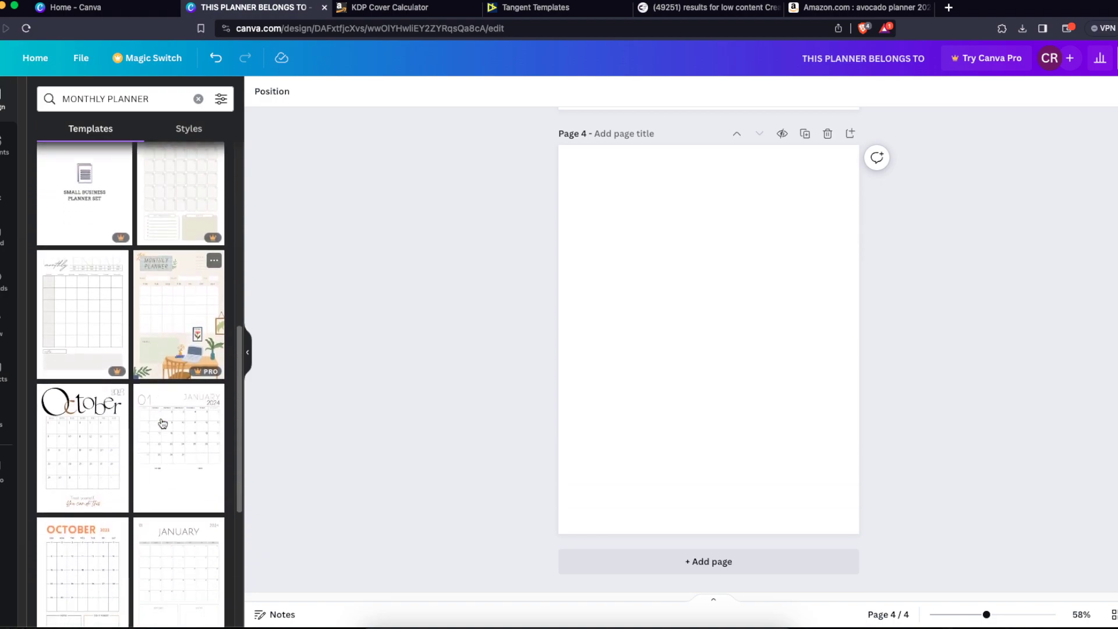
{"action": "scroll", "coordinate": [83, 449], "scroll_direction": "up", "scroll_amount": 4}
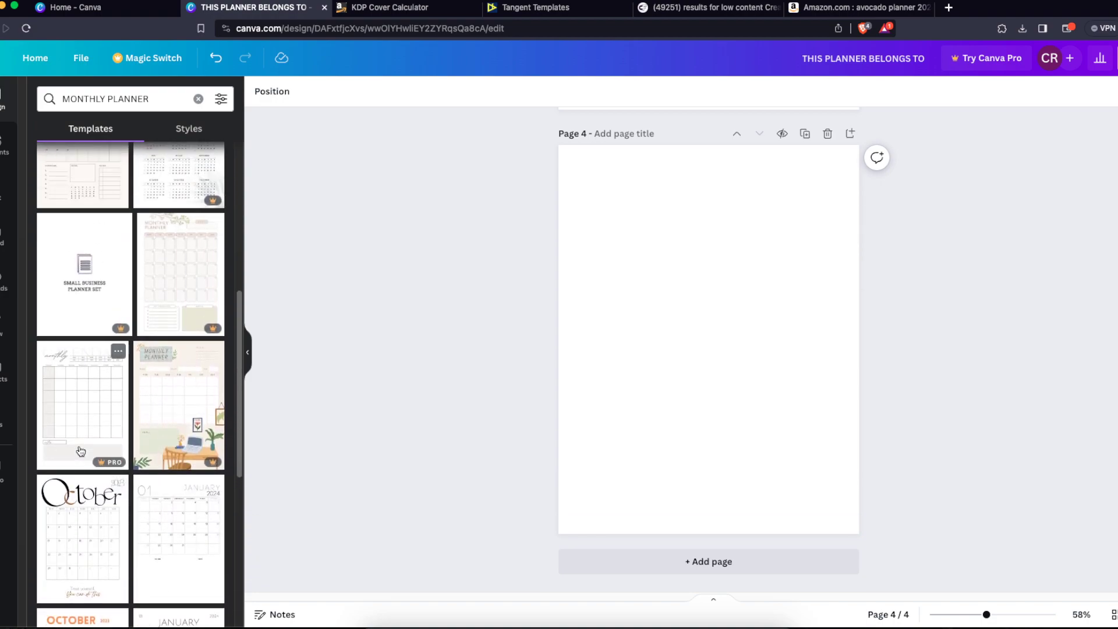
{"action": "scroll", "coordinate": [82, 450], "scroll_direction": "up", "scroll_amount": 3}
{"action": "left_click", "coordinate": [75, 386]}
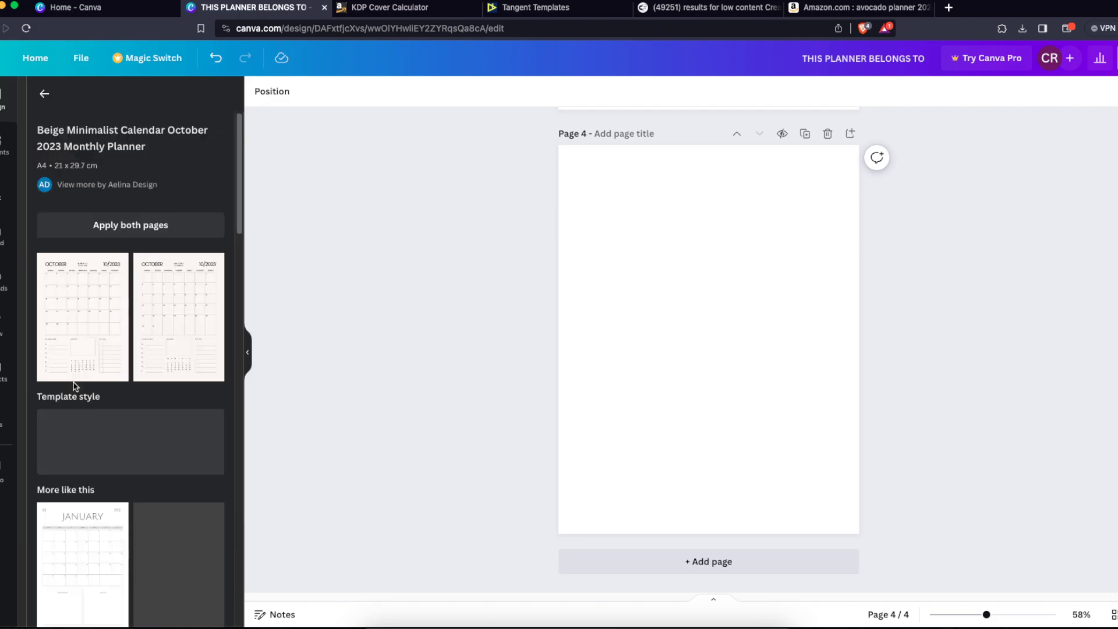
{"action": "scroll", "coordinate": [96, 350], "scroll_direction": "down", "scroll_amount": 10}
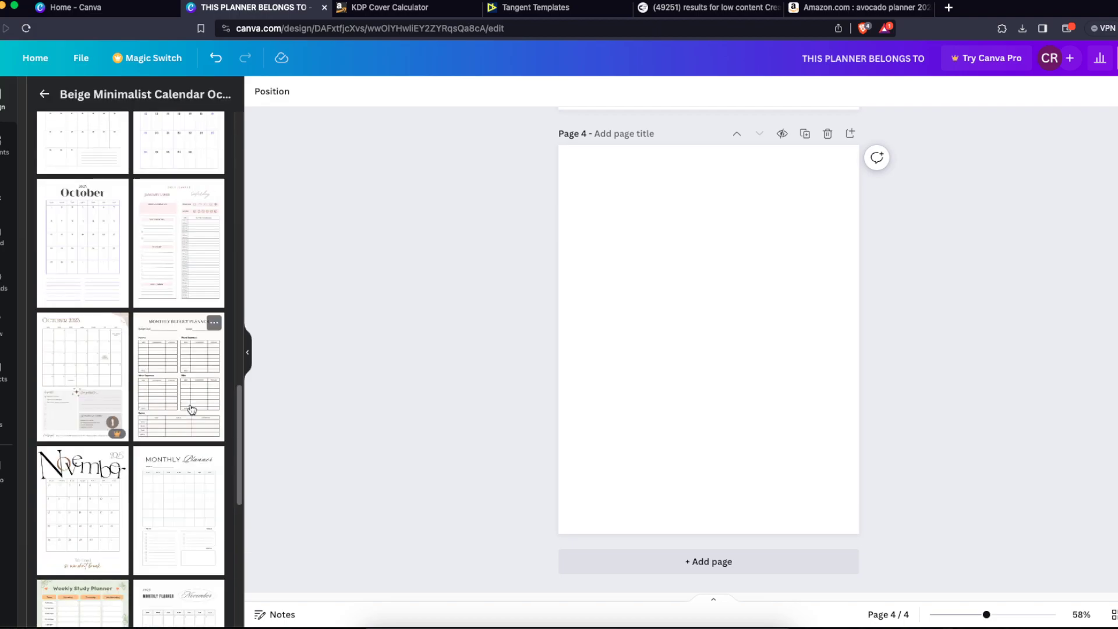
{"action": "scroll", "coordinate": [192, 410], "scroll_direction": "up", "scroll_amount": 7}
{"action": "scroll", "coordinate": [192, 410], "scroll_direction": "up", "scroll_amount": 3}
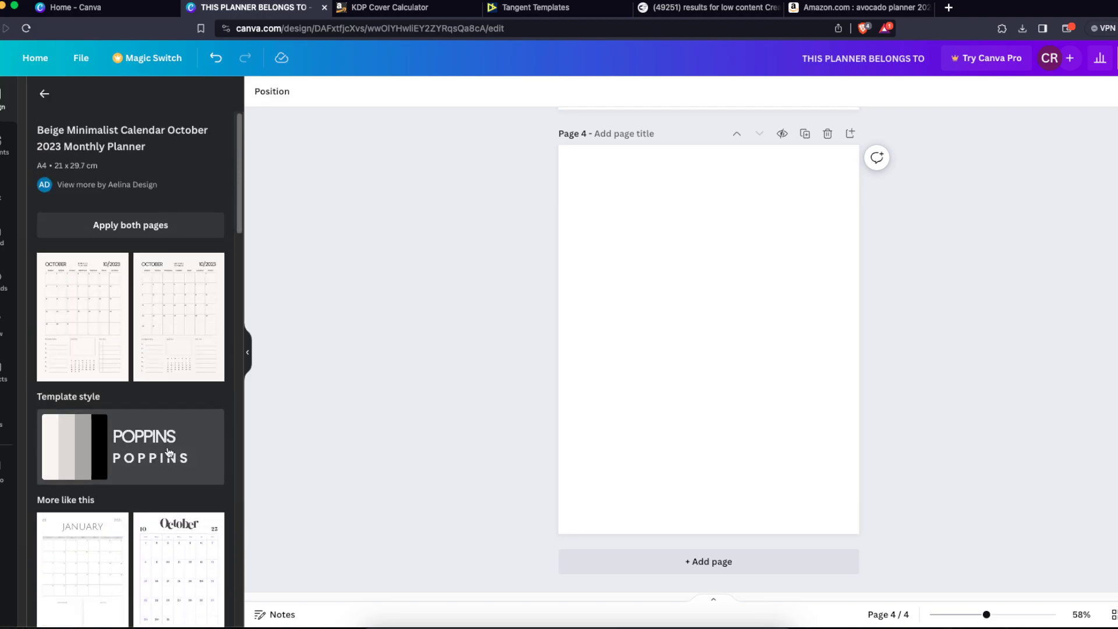
{"action": "left_click", "coordinate": [86, 342]}
{"action": "left_click", "coordinate": [493, 326]}
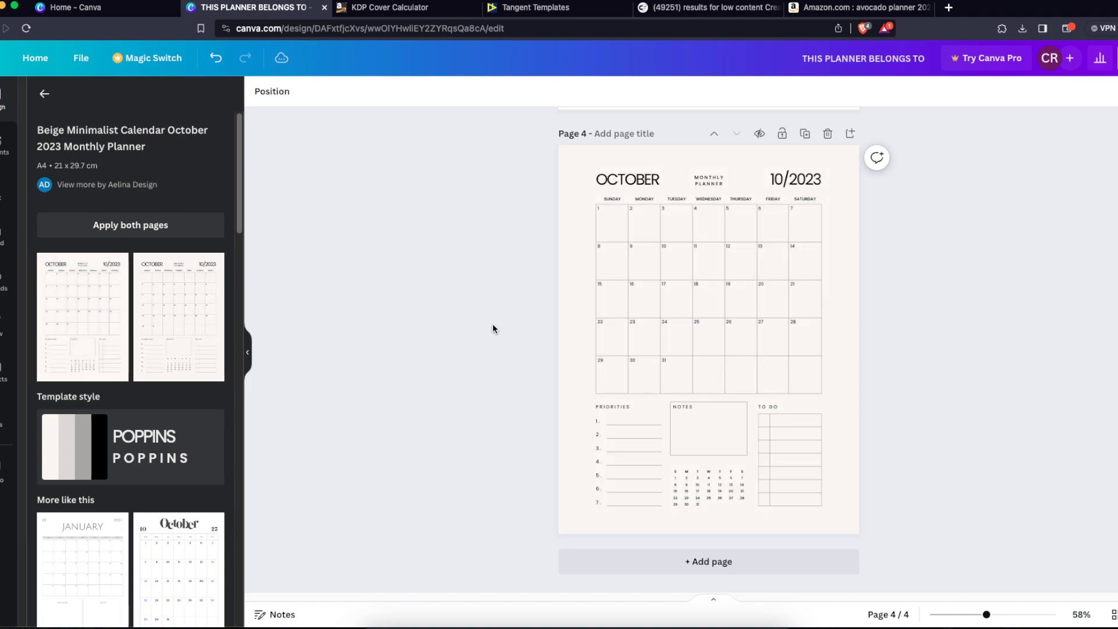
- Change the page 4 background colour to white
{"action": "left_click", "coordinate": [558, 279]}
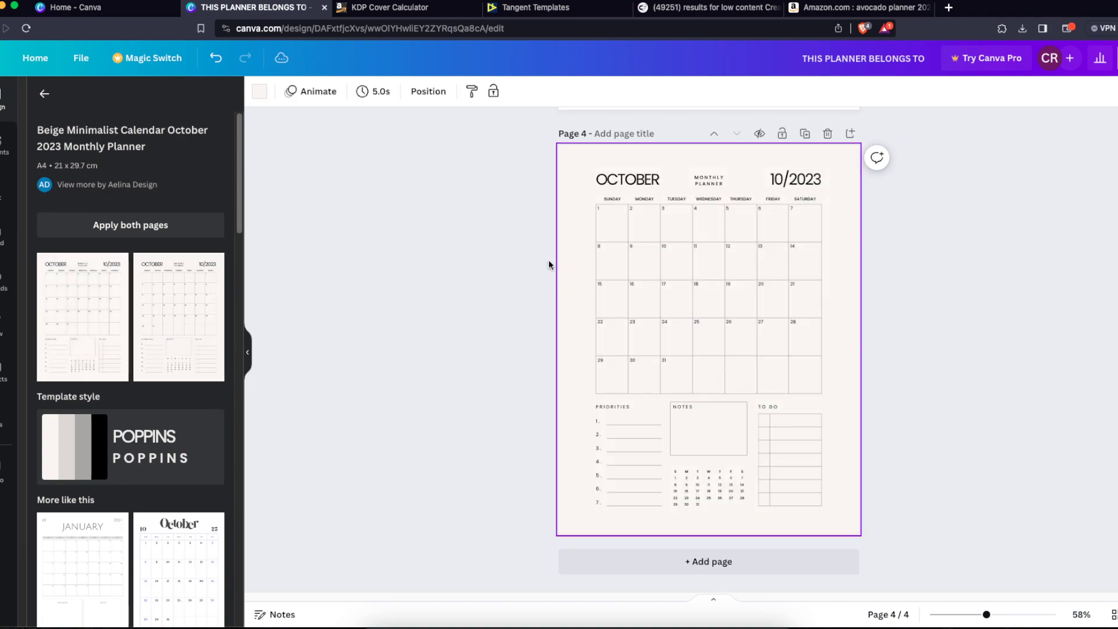
{"action": "left_click", "coordinate": [260, 93]}
{"action": "left_click", "coordinate": [387, 216]}
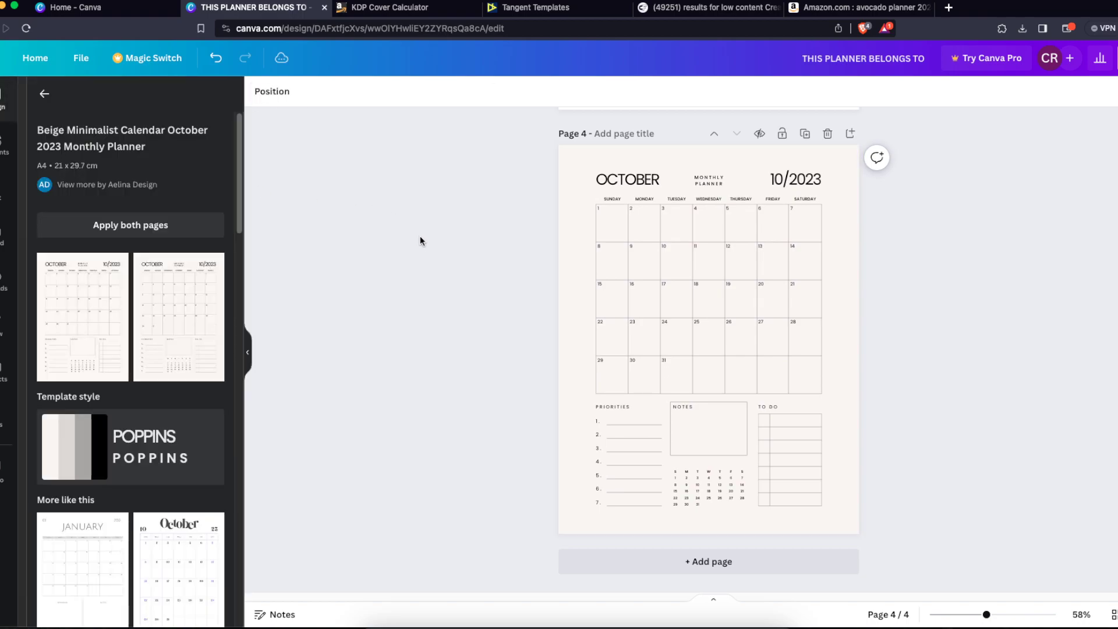
{"action": "left_click", "coordinate": [571, 243]}
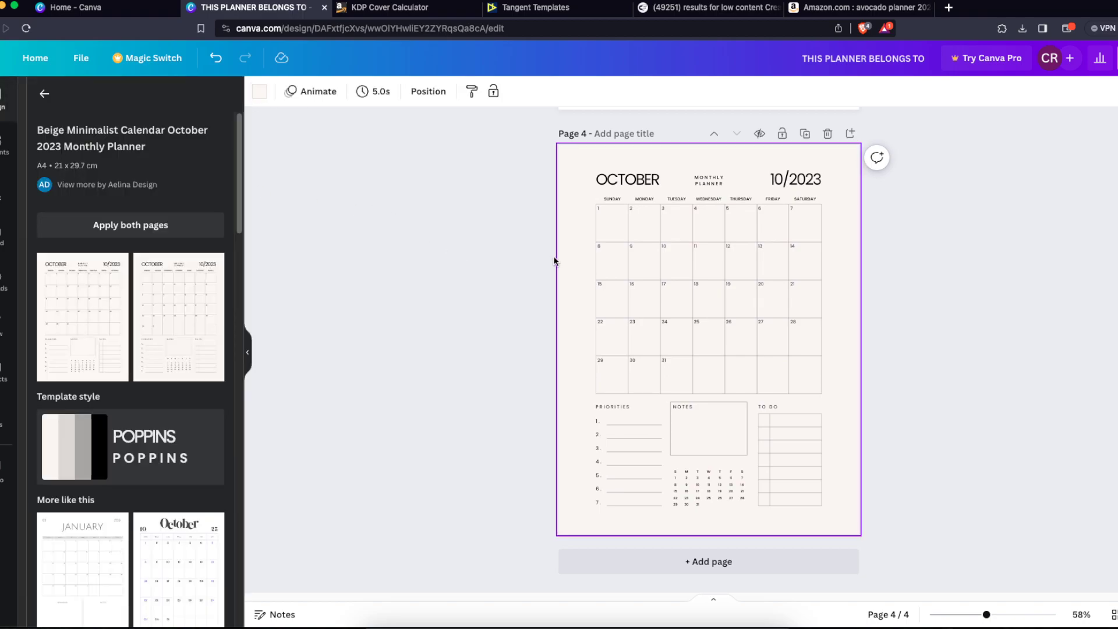
{"action": "left_click", "coordinate": [259, 93]}
{"action": "left_click", "coordinate": [170, 167]}
{"action": "left_click", "coordinate": [388, 203]}
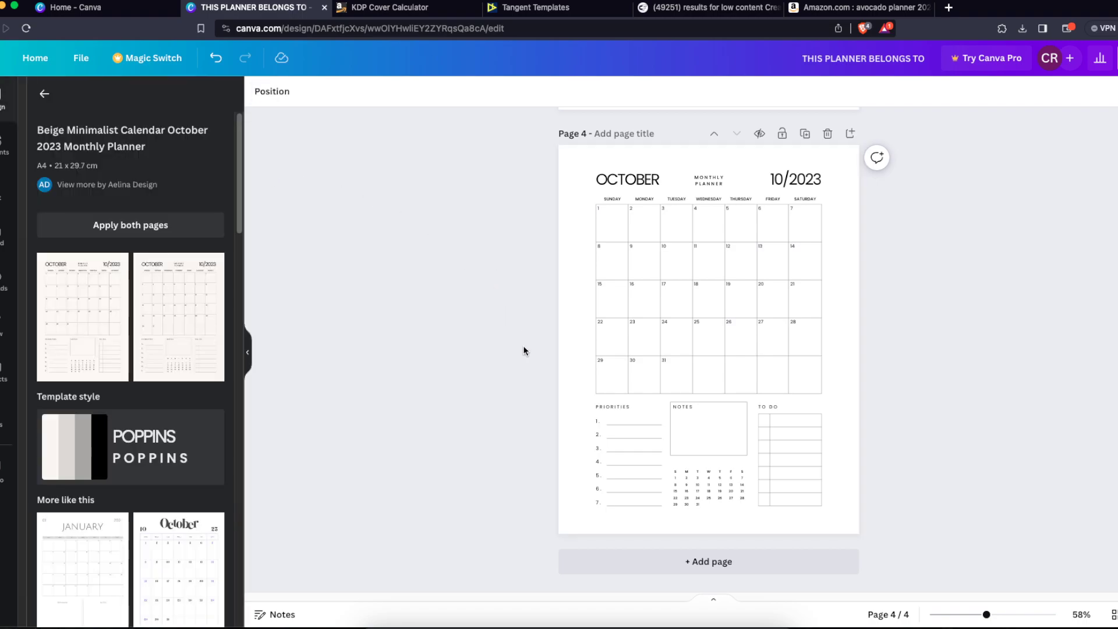
{"action": "left_click_drag", "start_coordinate": [517, 173], "coordinate": [994, 500]}
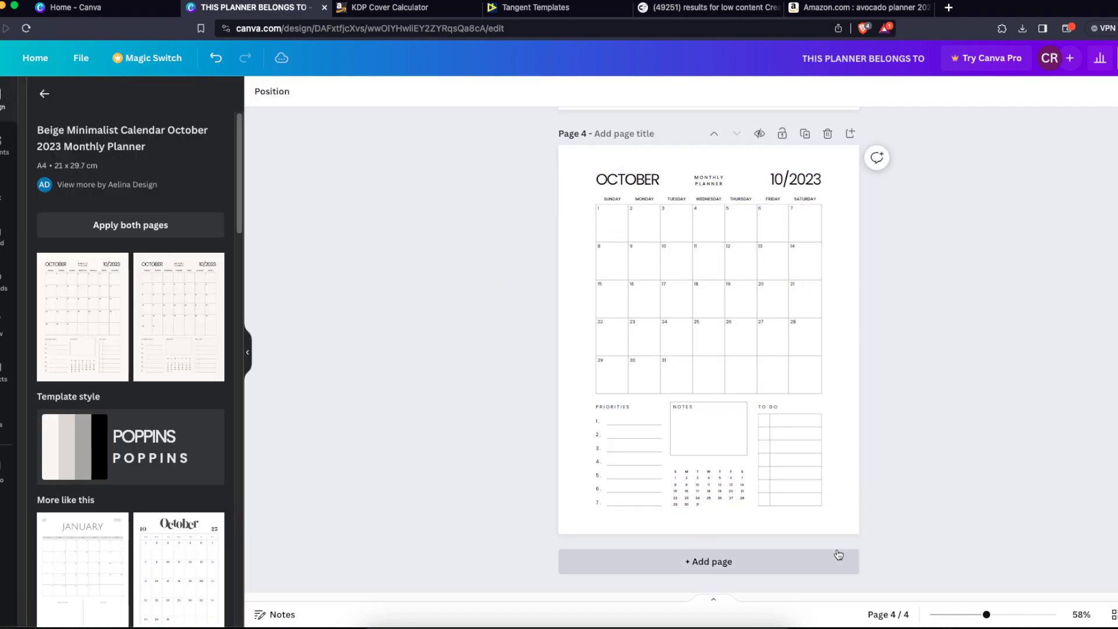
{"action": "left_click", "coordinate": [639, 184]}
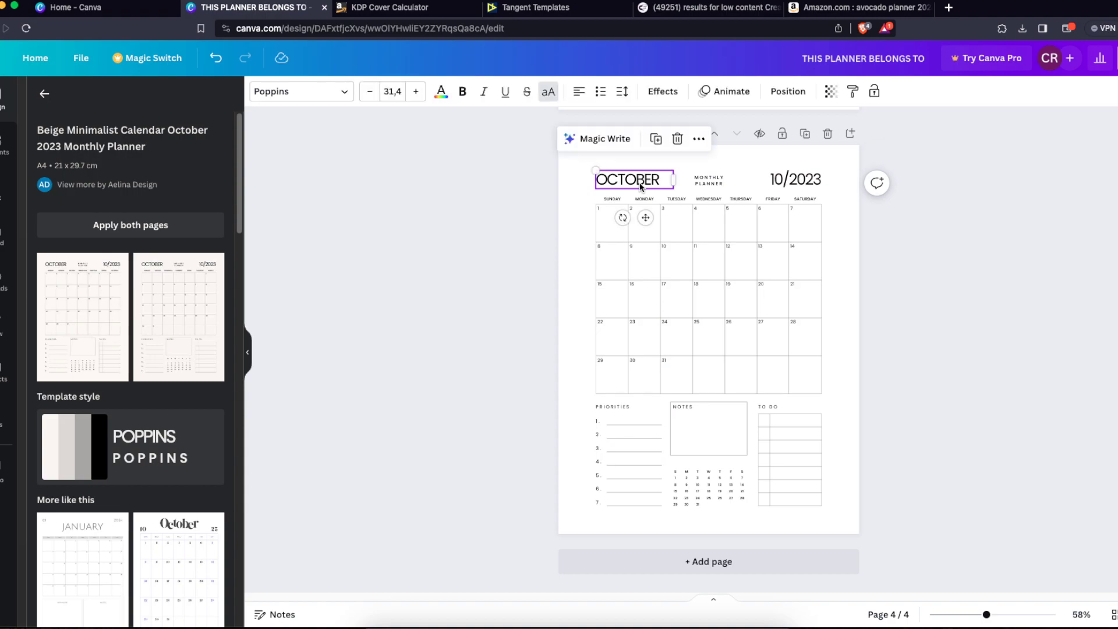
{"action": "left_click", "coordinate": [974, 335]}
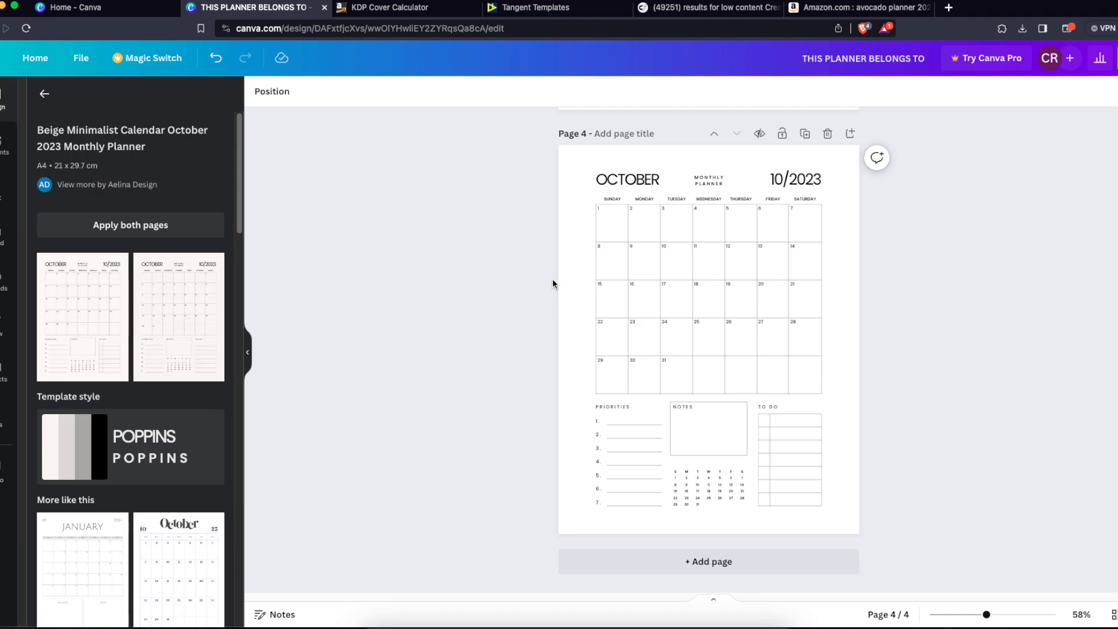
{"action": "left_click_drag", "start_coordinate": [545, 153], "coordinate": [938, 537]}
{"action": "left_click", "coordinate": [936, 533]}
- Set the OCTOBER heading's font to Bobby Jones Condensed and replace Poppins with it across the whole design
{"action": "left_click", "coordinate": [593, 182]}
{"action": "left_click", "coordinate": [597, 181]}
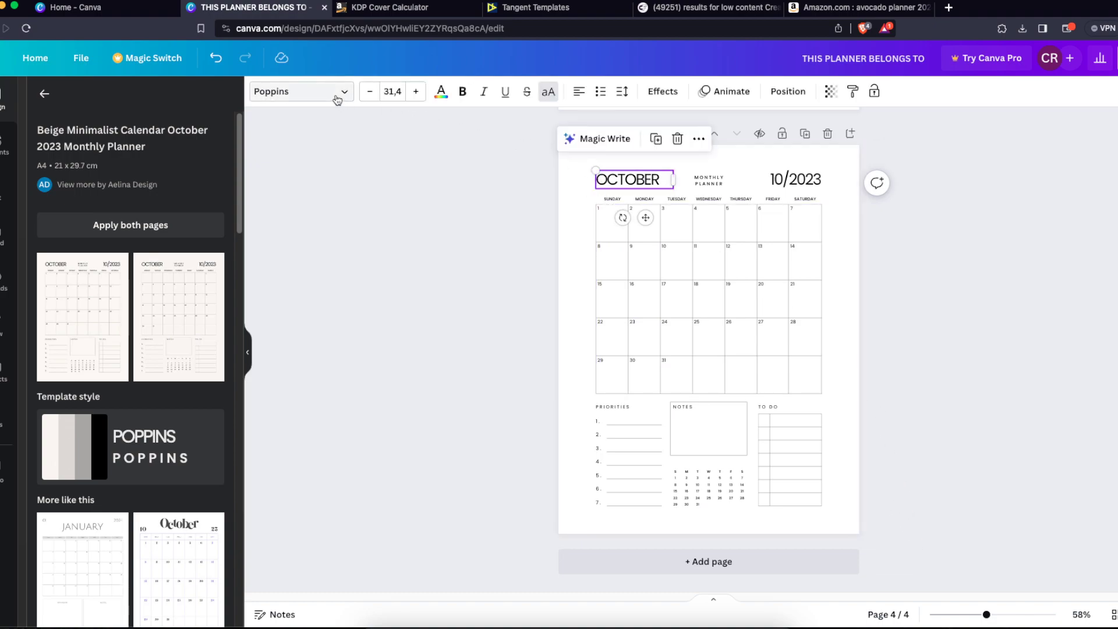
{"action": "left_click", "coordinate": [339, 93]}
{"action": "left_click", "coordinate": [136, 335]}
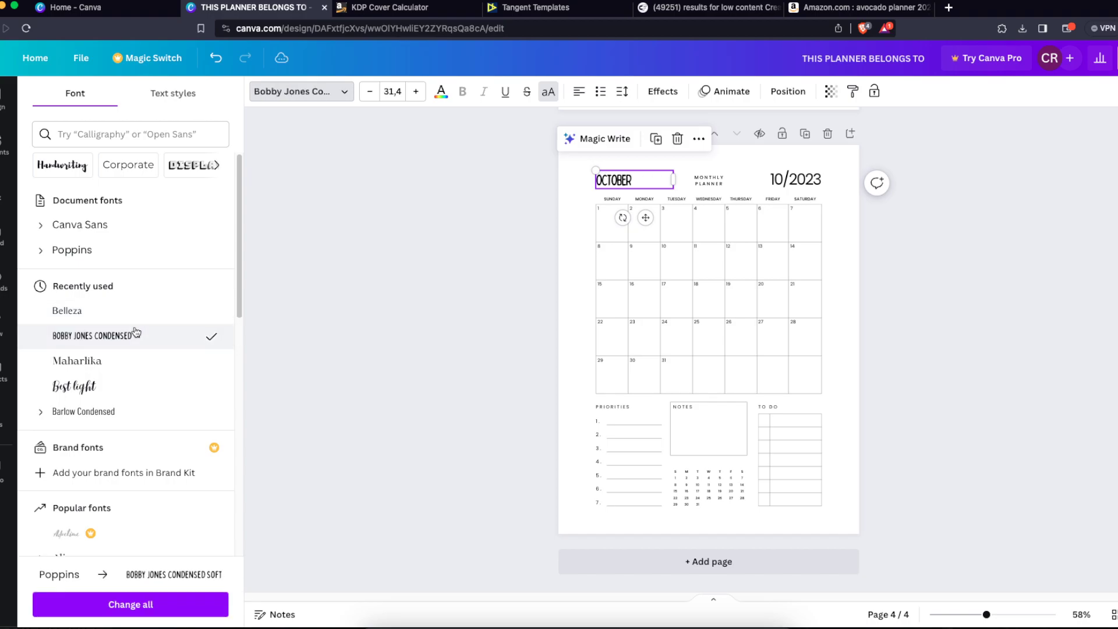
{"action": "left_click", "coordinate": [118, 603]}
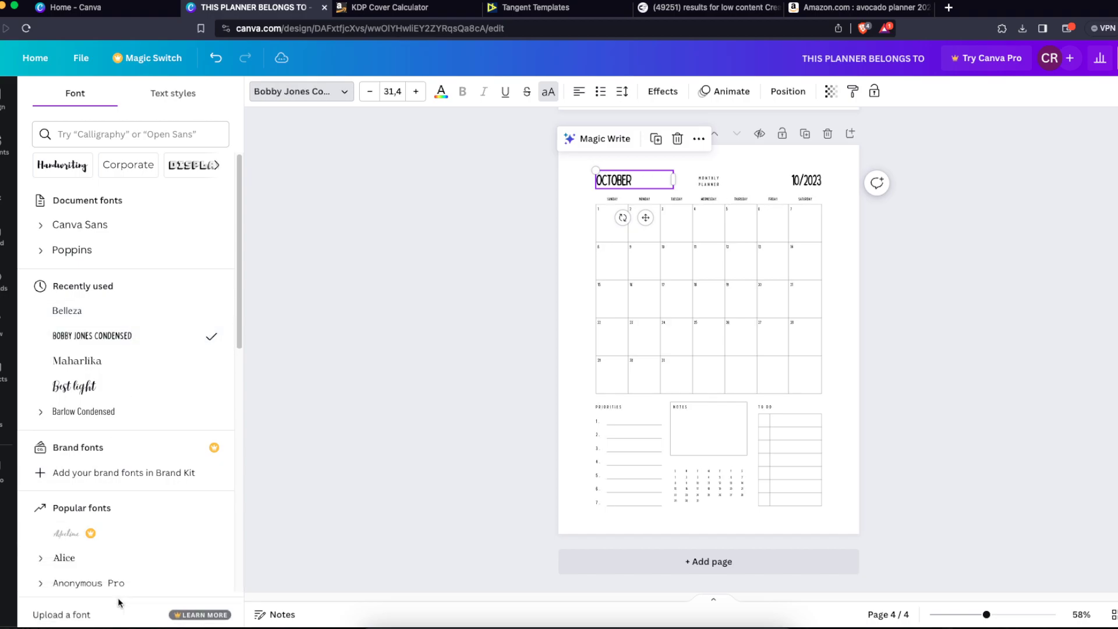
{"action": "left_click", "coordinate": [418, 418]}
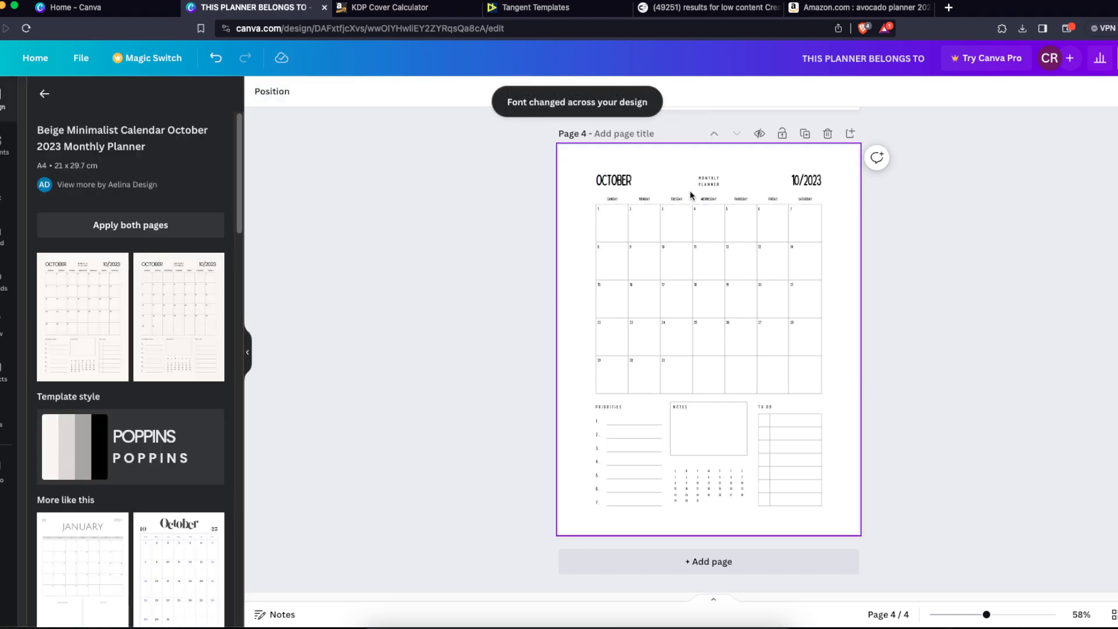
- Join MONTHLY PLANNER onto one line, enlarge it to size 18.8, and centre it between OCTOBER and 10/2023 on page 4
{"action": "left_click", "coordinate": [704, 181]}
{"action": "mouse_move", "coordinate": [739, 177]}
{"action": "left_mouse_down"}
{"action": "mouse_move", "coordinate": [819, 178]}
{"action": "mouse_move", "coordinate": [760, 178]}
{"action": "left_mouse_up"}
{"action": "left_click", "coordinate": [705, 182]}
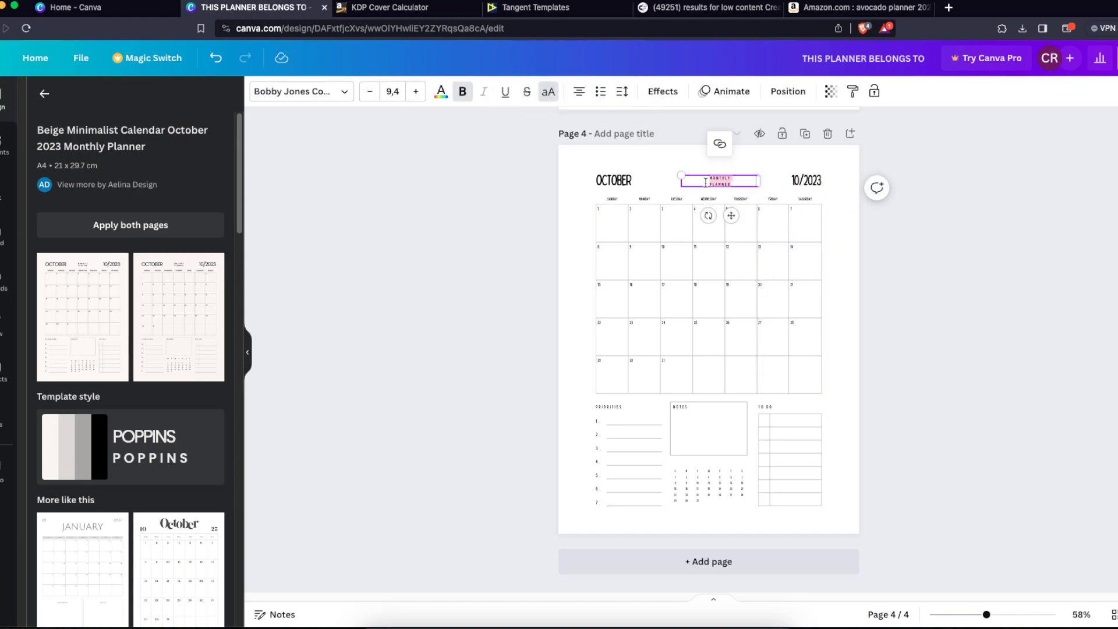
{"action": "key", "text": "BackSpace"}
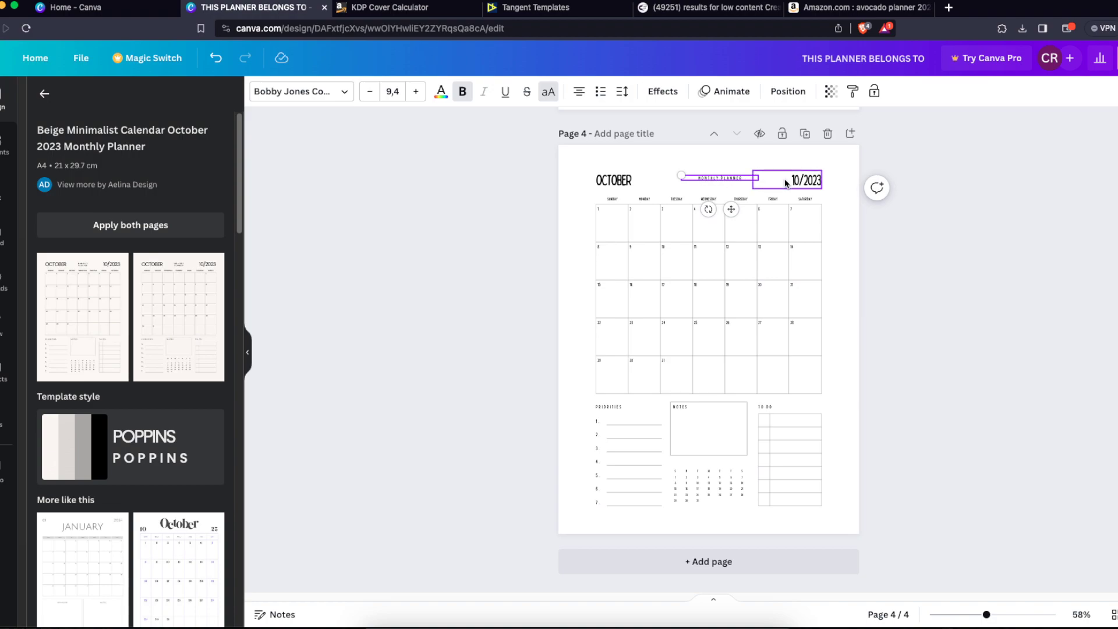
{"action": "left_click_drag", "start_coordinate": [755, 169], "coordinate": [830, 166]}
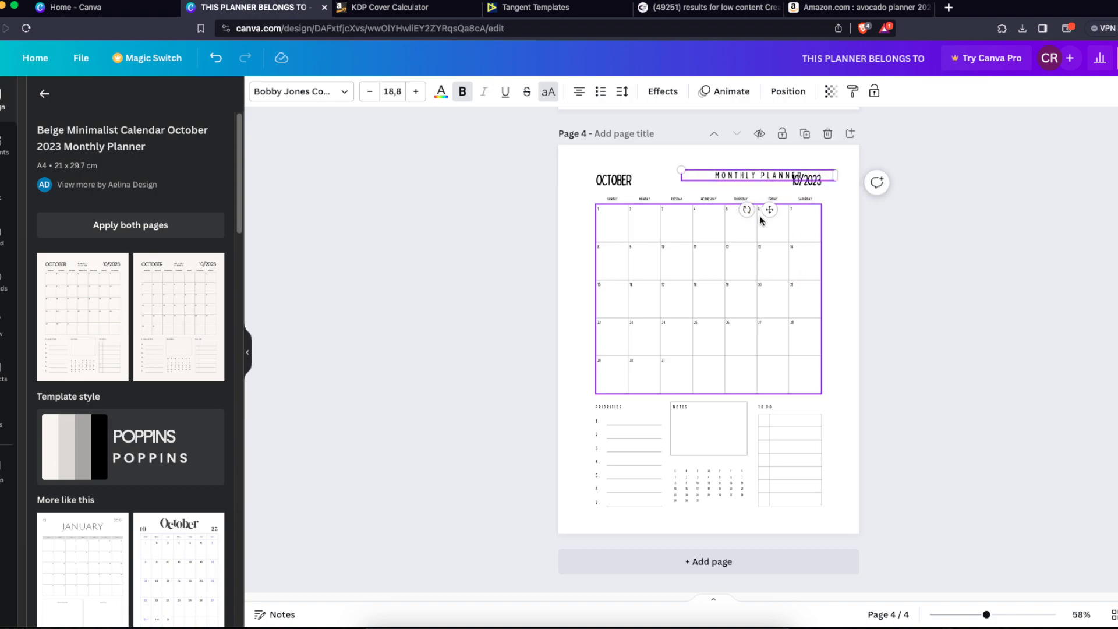
{"action": "left_click_drag", "start_coordinate": [735, 220], "coordinate": [720, 219]}
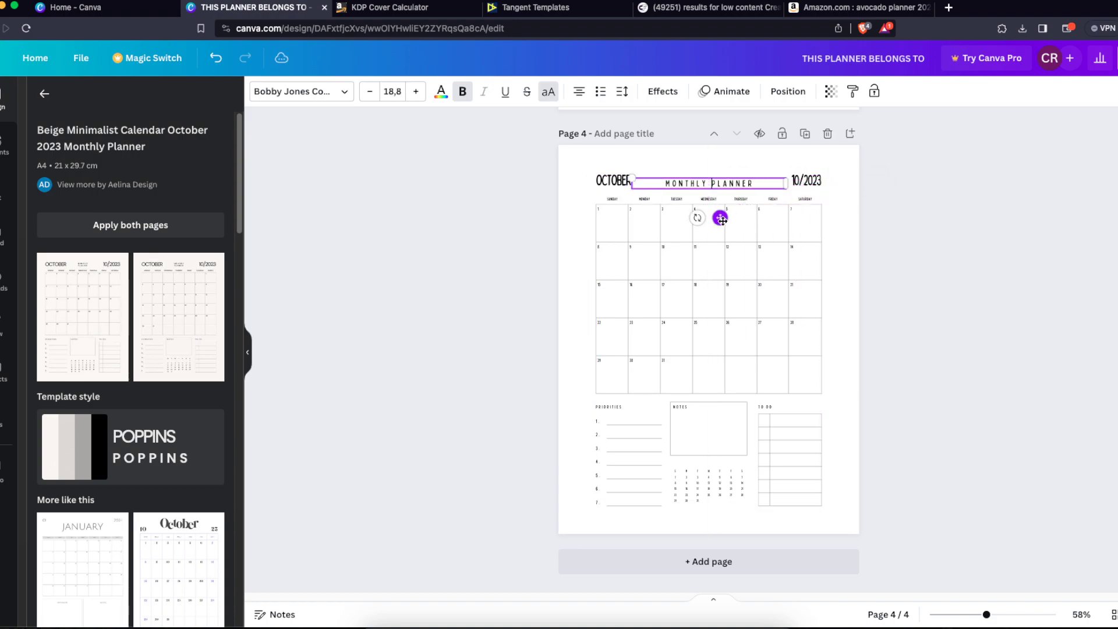
{"action": "left_click", "coordinate": [955, 260]}
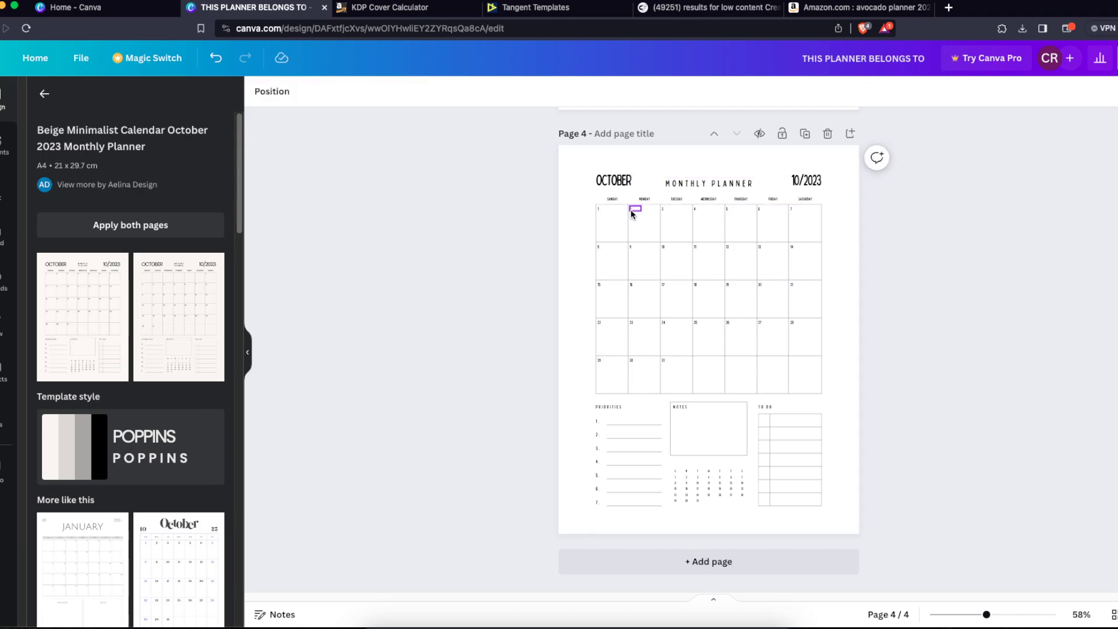
- Set the OCTOBER heading's font to Maharlika and replace Bobby Jones Condensed with it across the whole design
{"action": "left_click", "coordinate": [616, 182]}
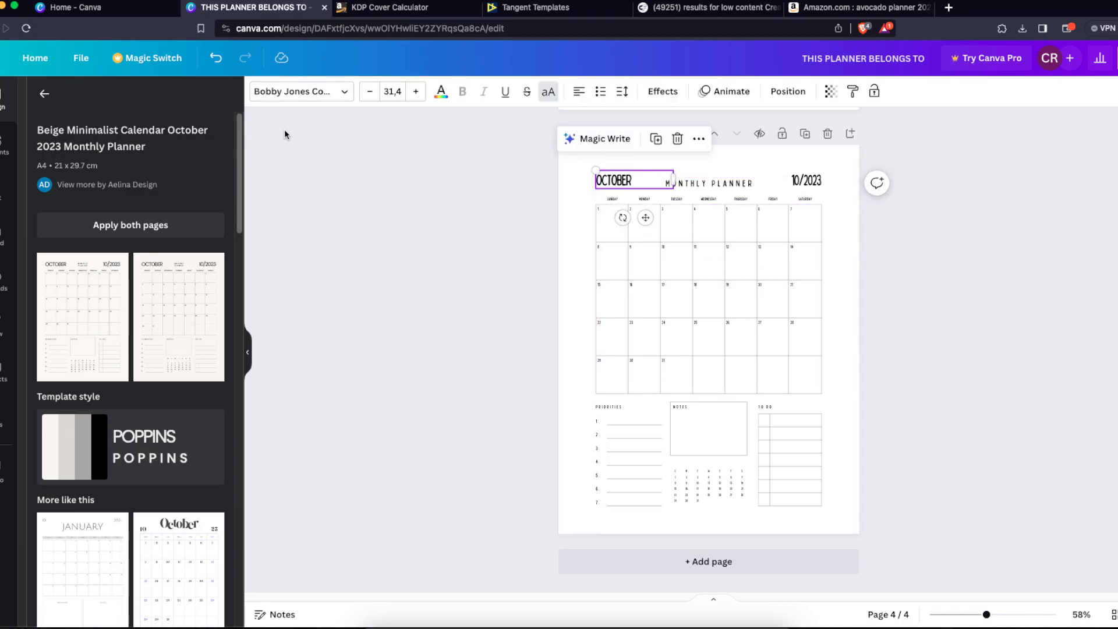
{"action": "left_click", "coordinate": [287, 92]}
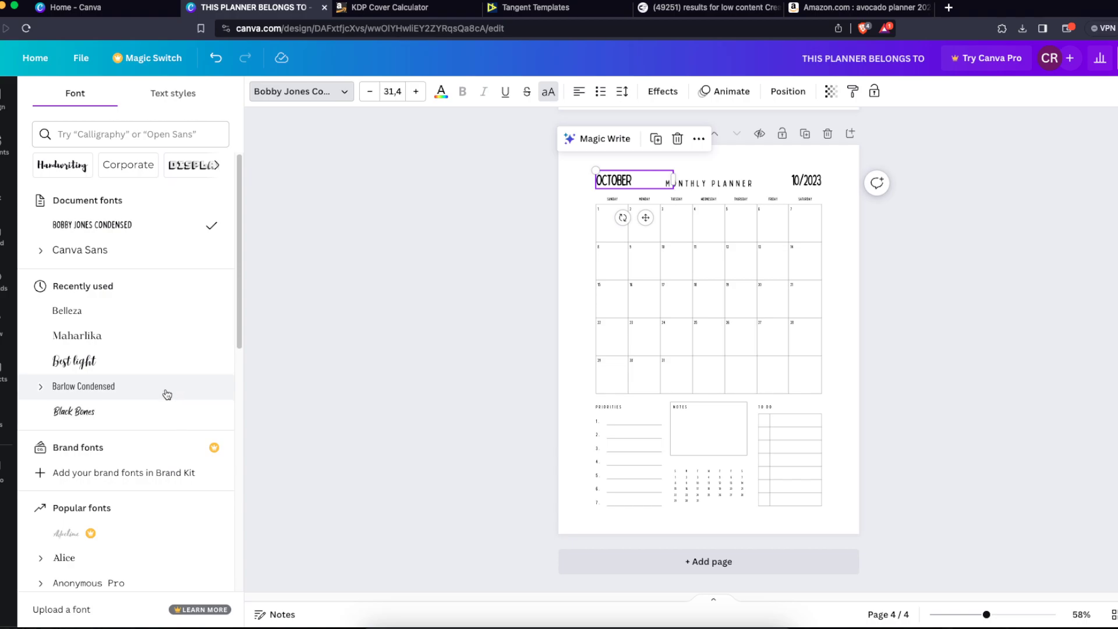
{"action": "left_click", "coordinate": [143, 345]}
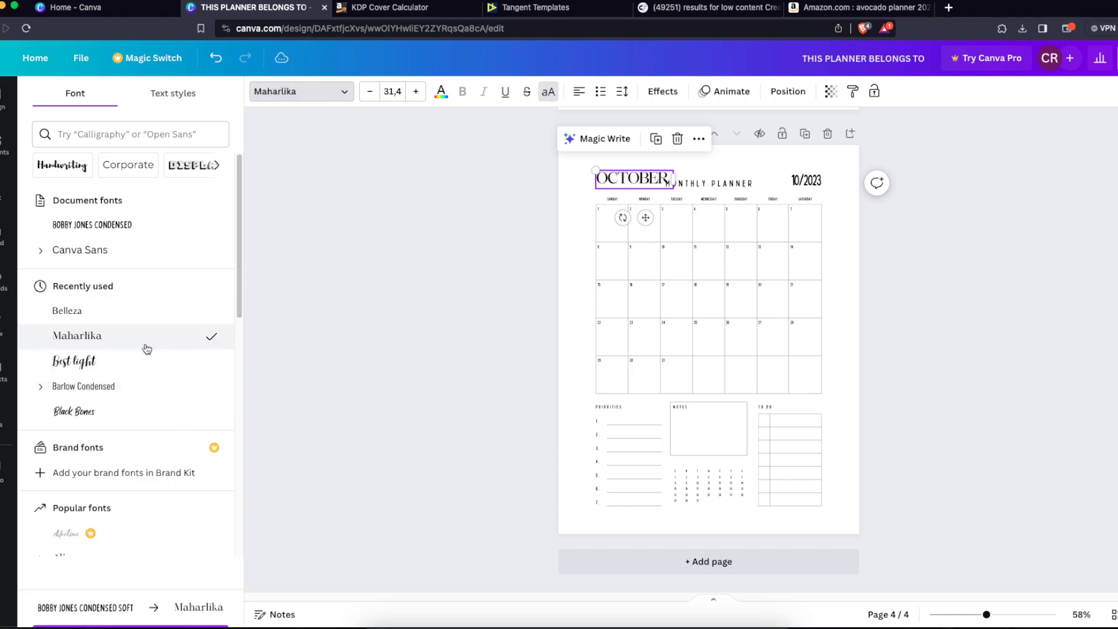
{"action": "left_click", "coordinate": [148, 600]}
{"action": "left_click", "coordinate": [423, 461]}
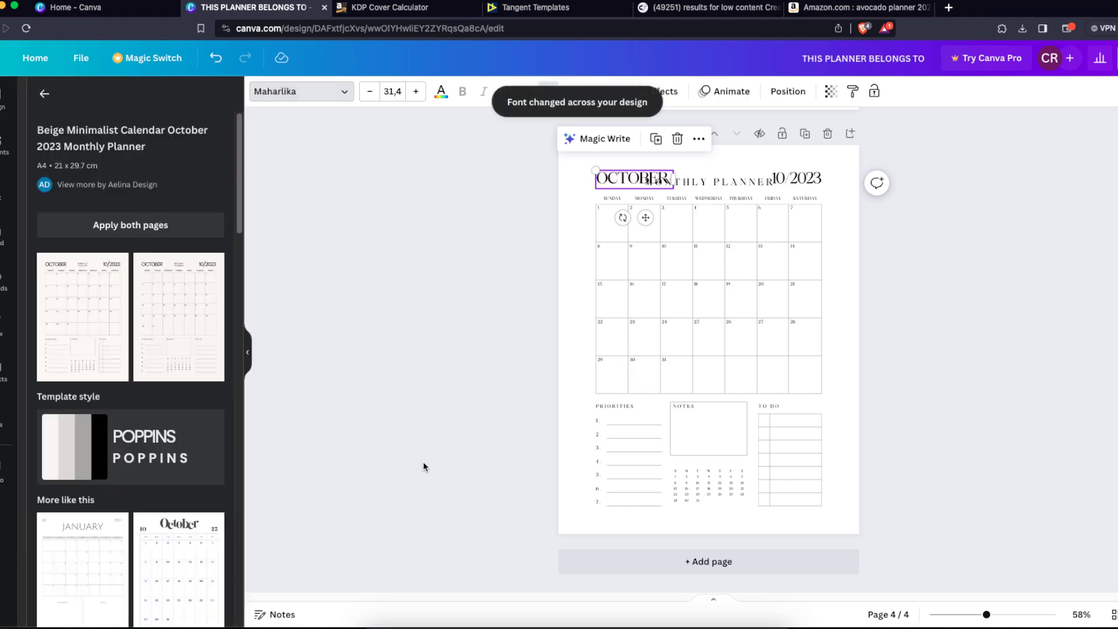
- Set the font of the MONTHLY PLANNER title to Canva Sans
{"action": "left_click", "coordinate": [749, 182]}
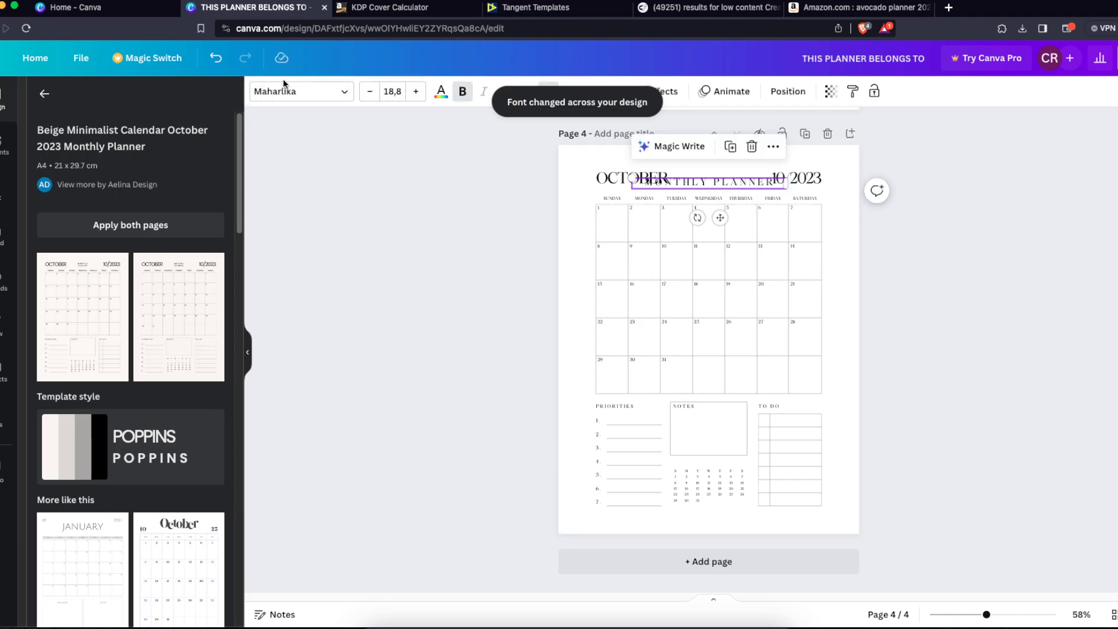
{"action": "left_click", "coordinate": [286, 91]}
{"action": "left_click", "coordinate": [79, 225]}
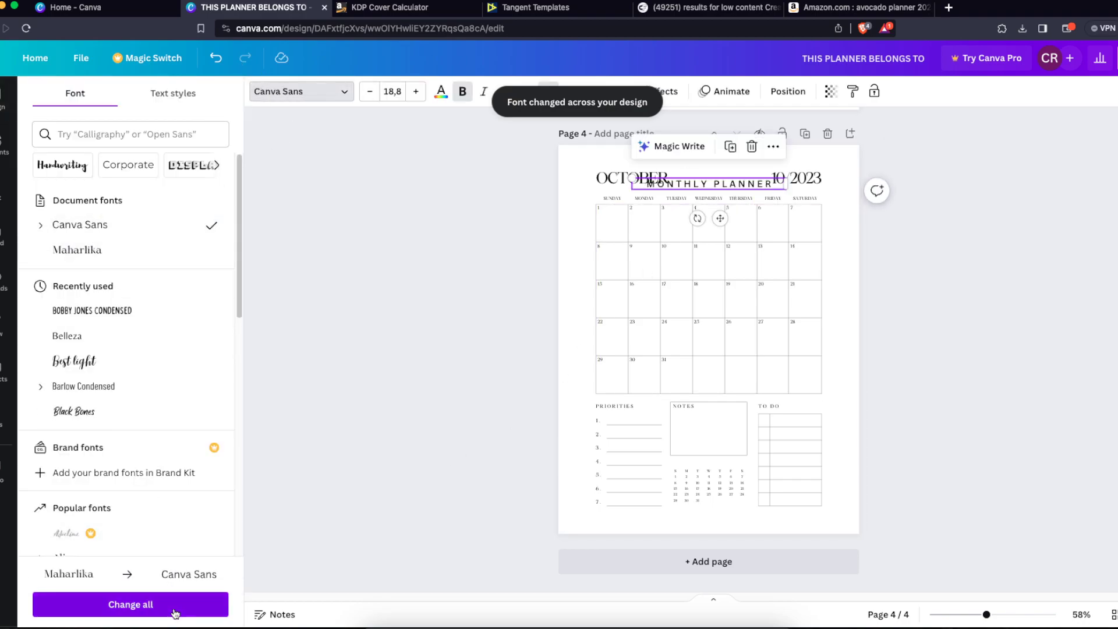
- Try Canva Sans on the OCTOBER heading, then set its font back to Maharlika
{"action": "left_click", "coordinate": [630, 178]}
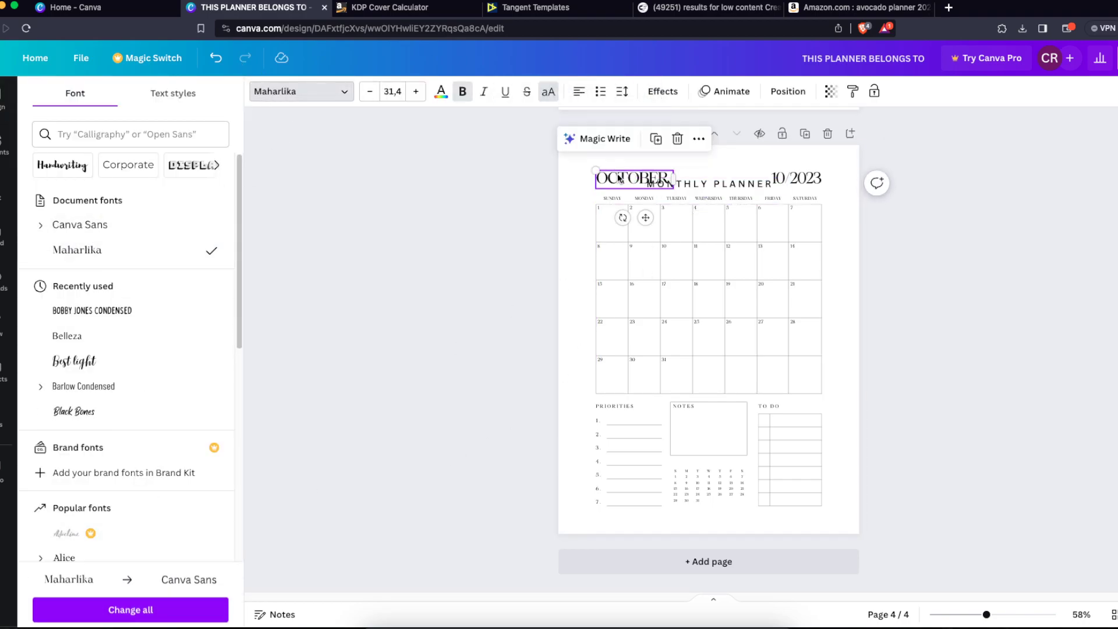
{"action": "left_click", "coordinate": [109, 224]}
{"action": "left_click", "coordinate": [117, 250]}
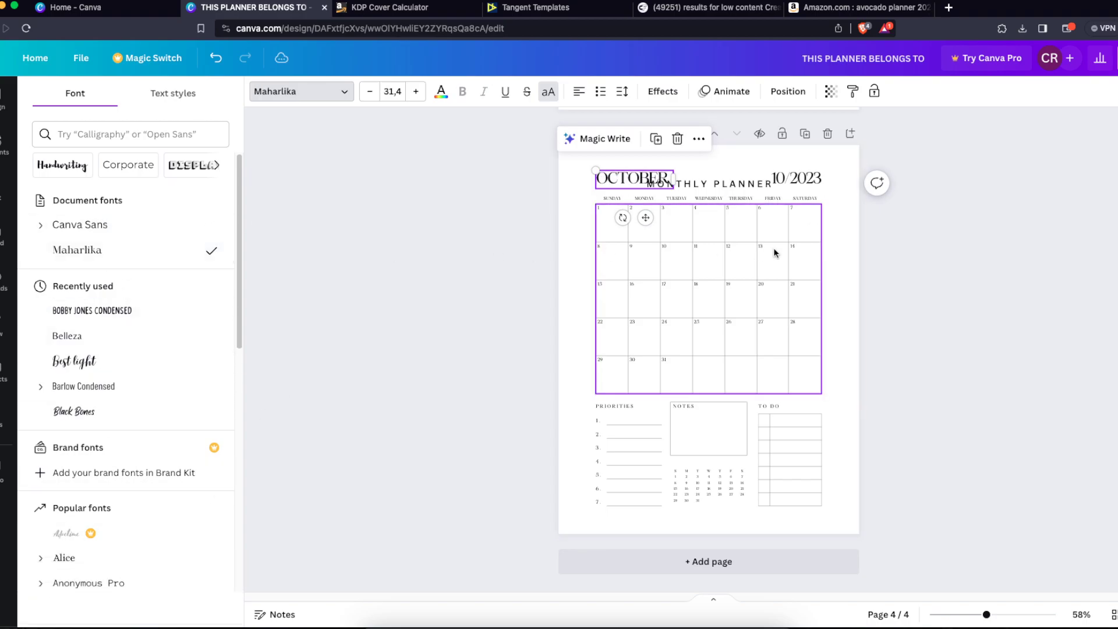
- Narrow the MONTHLY PLANNER text box so the title wraps onto two lines between OCTOBER and 10/2023
{"action": "left_click", "coordinate": [805, 183]}
{"action": "left_click", "coordinate": [737, 186]}
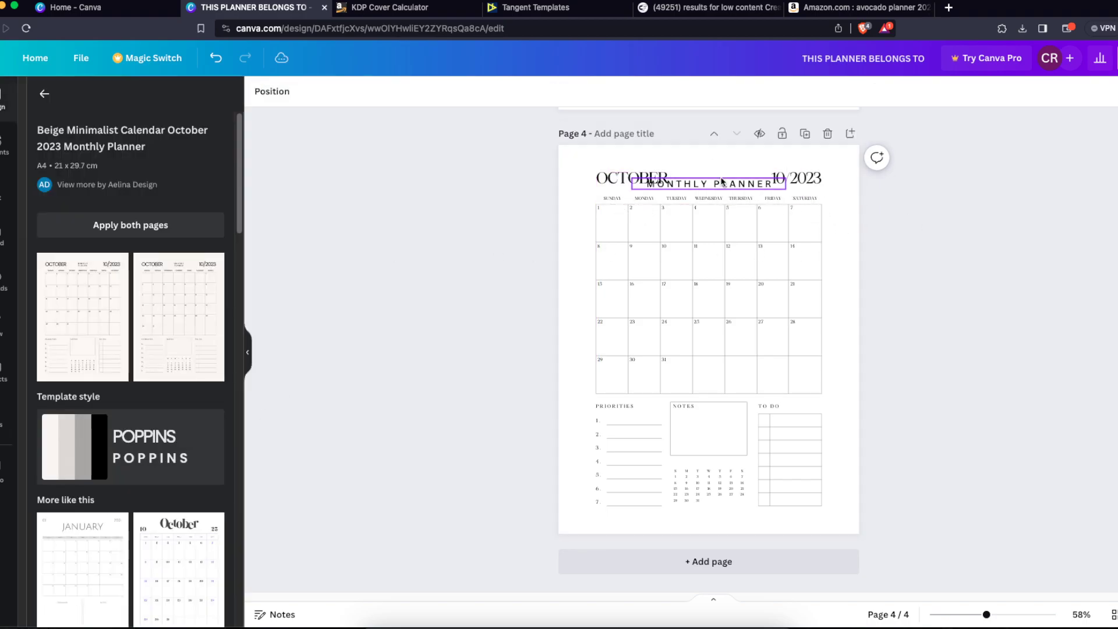
{"action": "left_click", "coordinate": [711, 176]}
{"action": "left_click_drag", "start_coordinate": [790, 184], "coordinate": [736, 185]}
{"action": "left_click", "coordinate": [962, 238]}
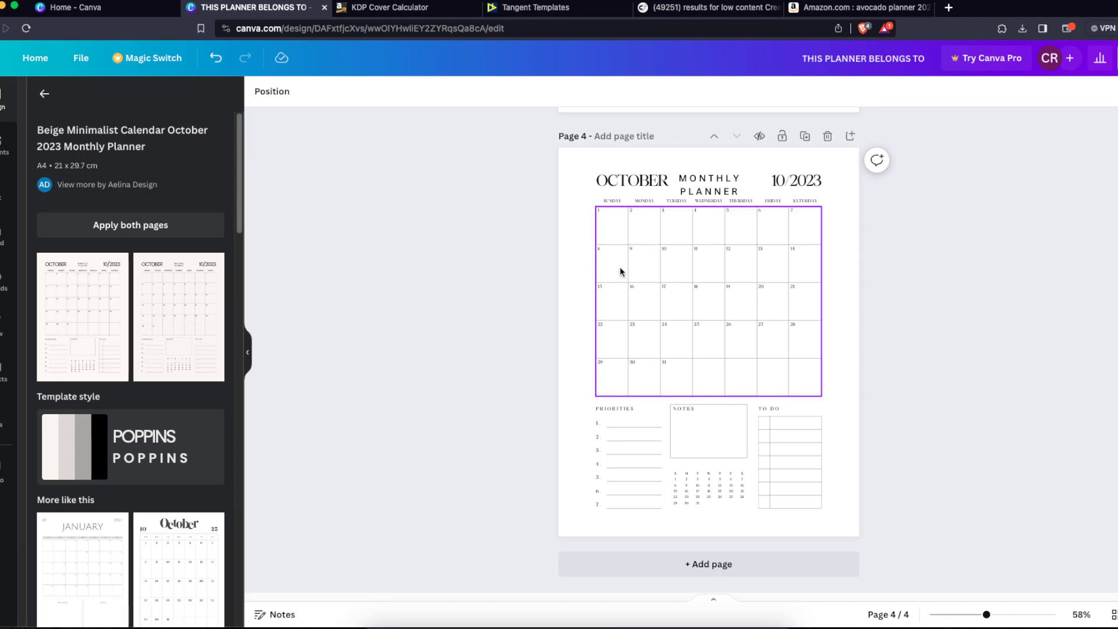
- Search the elements for FLOWERS and limit the results to graphics
{"action": "left_click", "coordinate": [4, 142]}
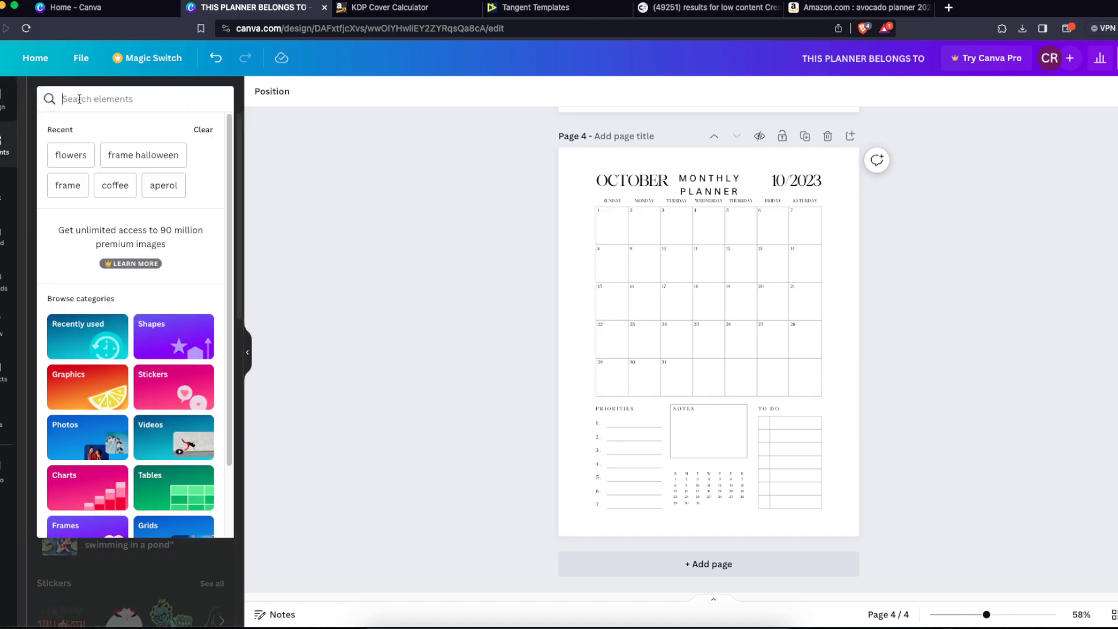
{"action": "left_click", "coordinate": [79, 99]}
{"action": "type", "text": "FLOWERS"}
{"action": "key", "text": "Return"}
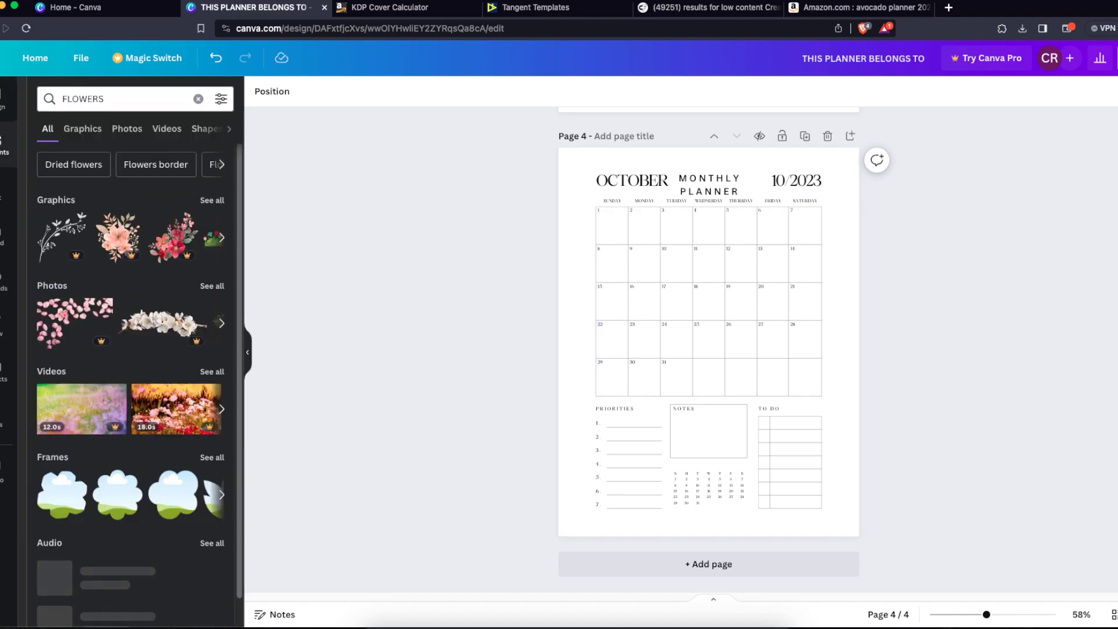
{"action": "scroll", "coordinate": [184, 337], "scroll_direction": "down", "scroll_amount": 1}
{"action": "left_click", "coordinate": [83, 128]}
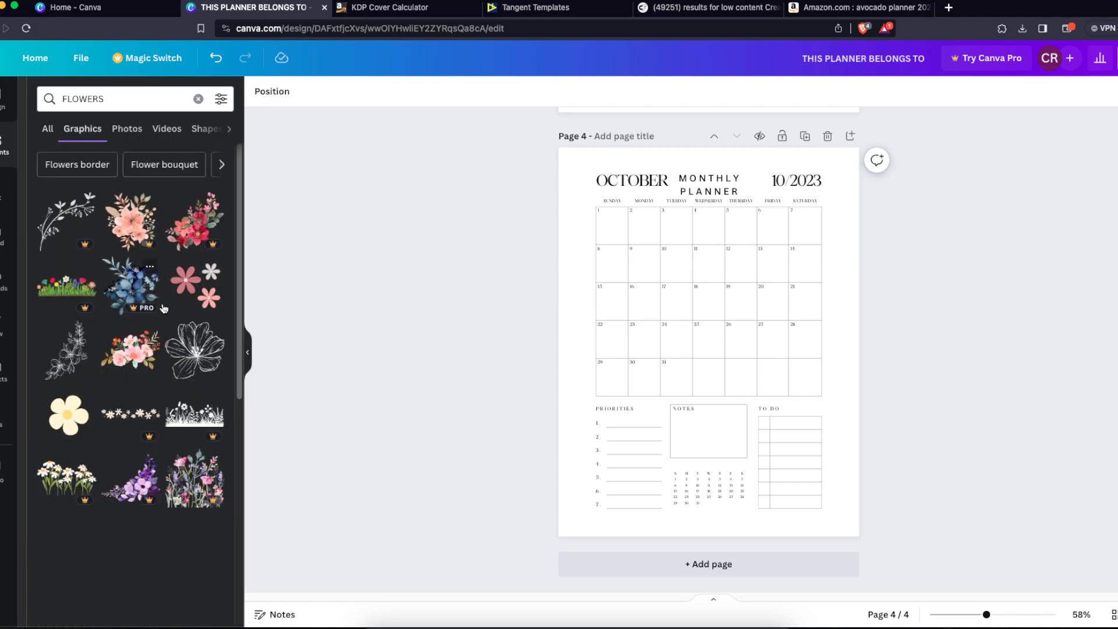
- Add the horizontal floral branch graphic to page 4, shrink it, and place it just beside the TO DO heading
{"action": "scroll", "coordinate": [184, 409], "scroll_direction": "down", "scroll_amount": 5}
{"action": "left_click", "coordinate": [195, 343]}
{"action": "left_click_drag", "start_coordinate": [733, 329], "coordinate": [820, 406]}
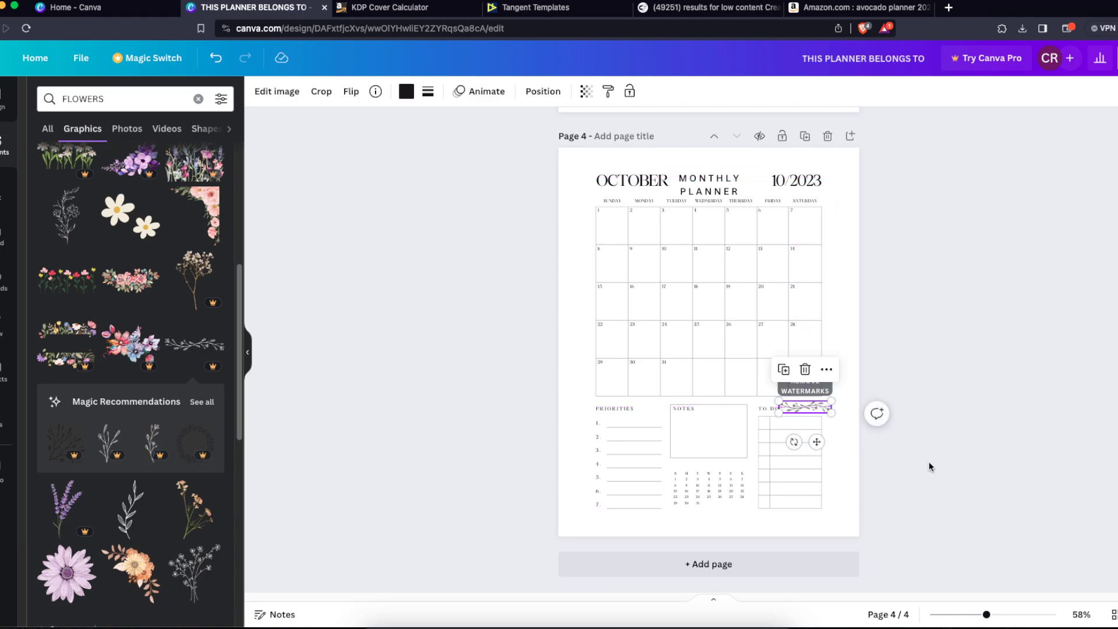
{"action": "left_click_drag", "start_coordinate": [822, 412], "coordinate": [809, 407]}
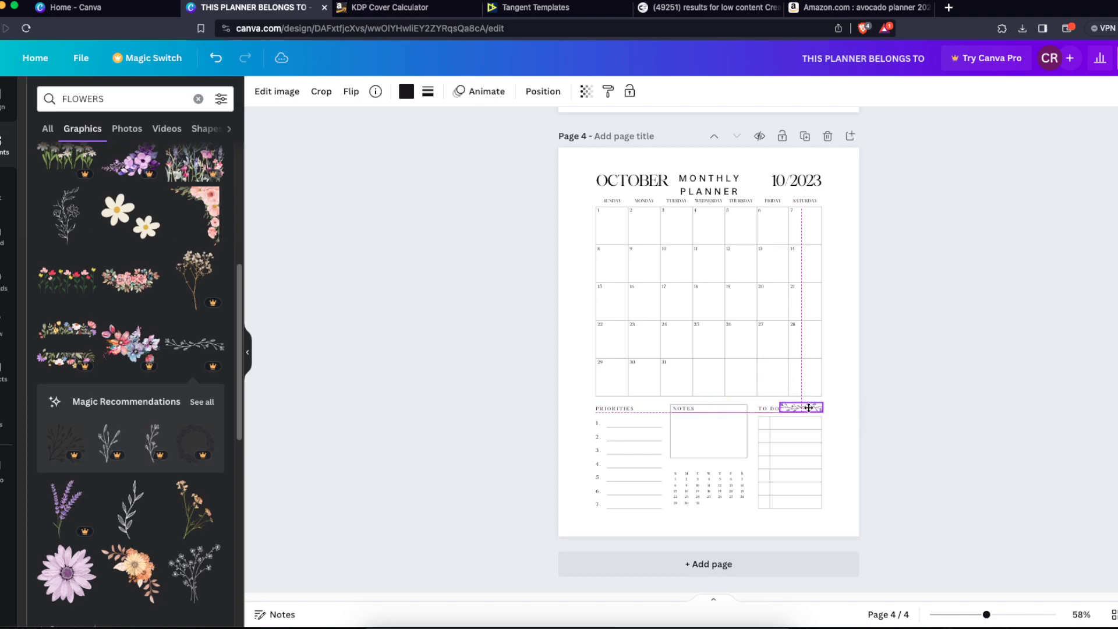
{"action": "left_click", "coordinate": [790, 412]}
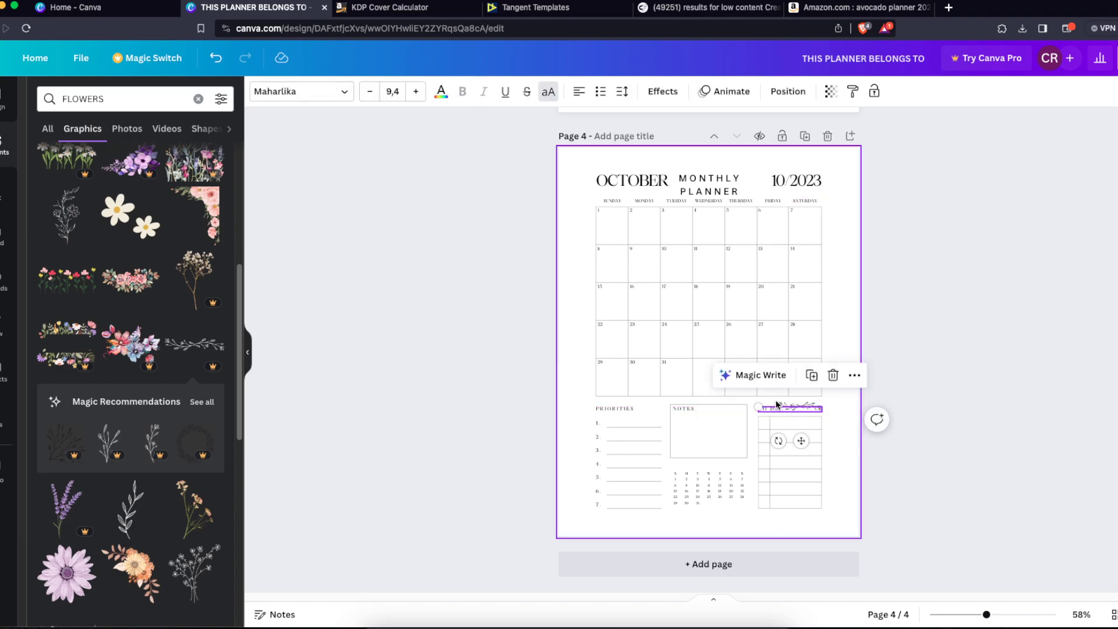
{"action": "left_click", "coordinate": [791, 405]}
{"action": "left_click_drag", "start_coordinate": [779, 409], "coordinate": [786, 408]}
{"action": "left_click", "coordinate": [916, 436]}
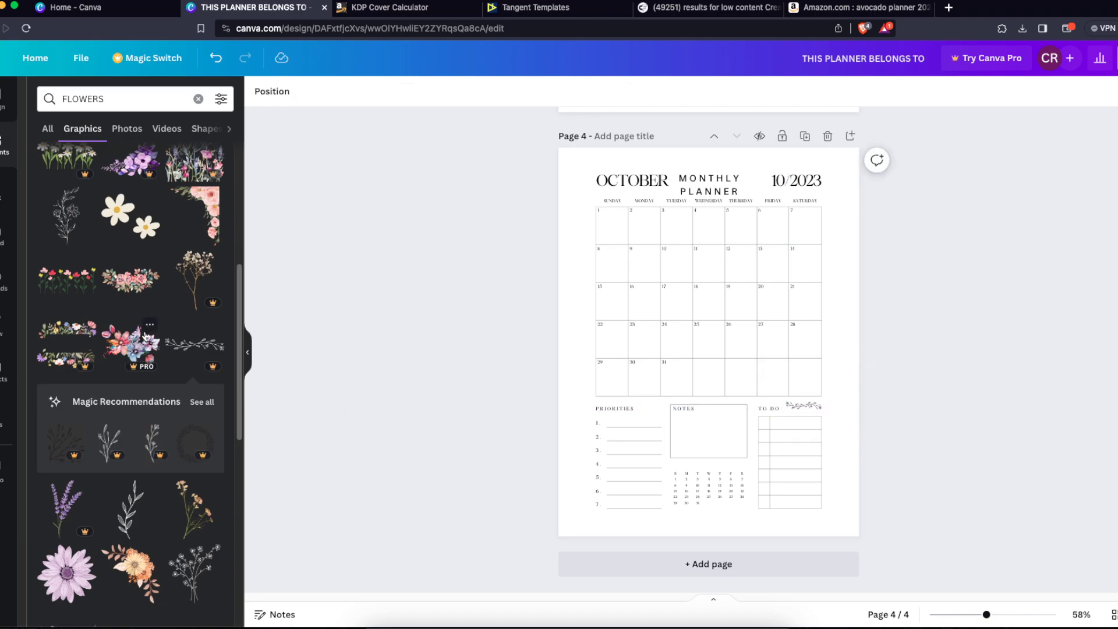
- Add a rounded square over the OCTOBER area of page 4, filled light grey with a solid border of weight 3
{"action": "scroll", "coordinate": [227, 411], "scroll_direction": "up", "scroll_amount": 10}
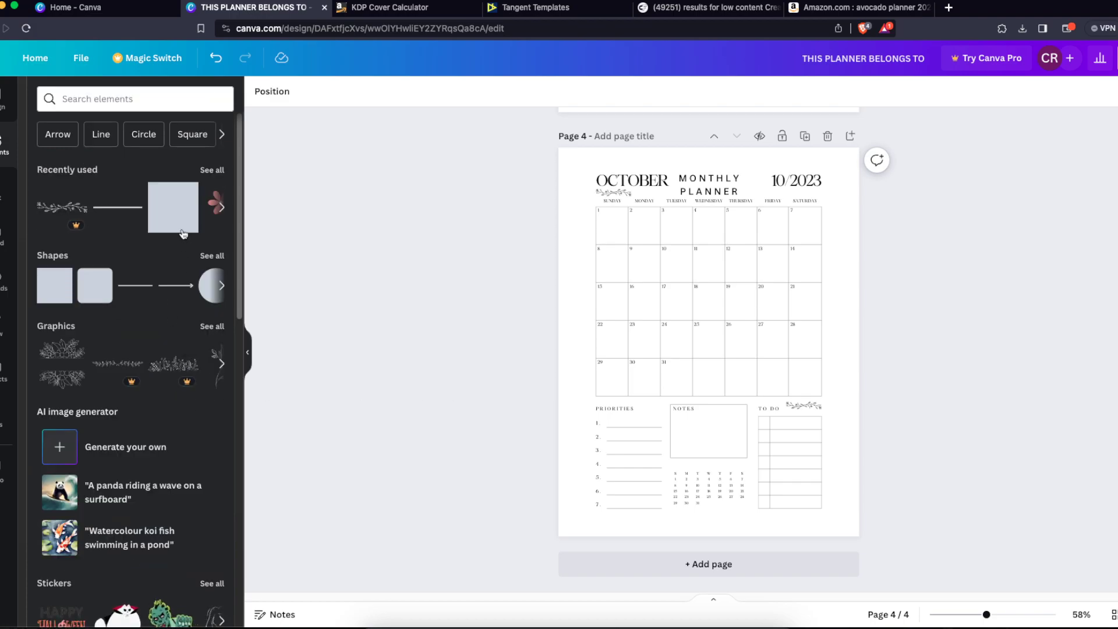
{"action": "left_click", "coordinate": [108, 296]}
{"action": "left_click_drag", "start_coordinate": [716, 347], "coordinate": [632, 211]}
{"action": "left_click", "coordinate": [322, 91]}
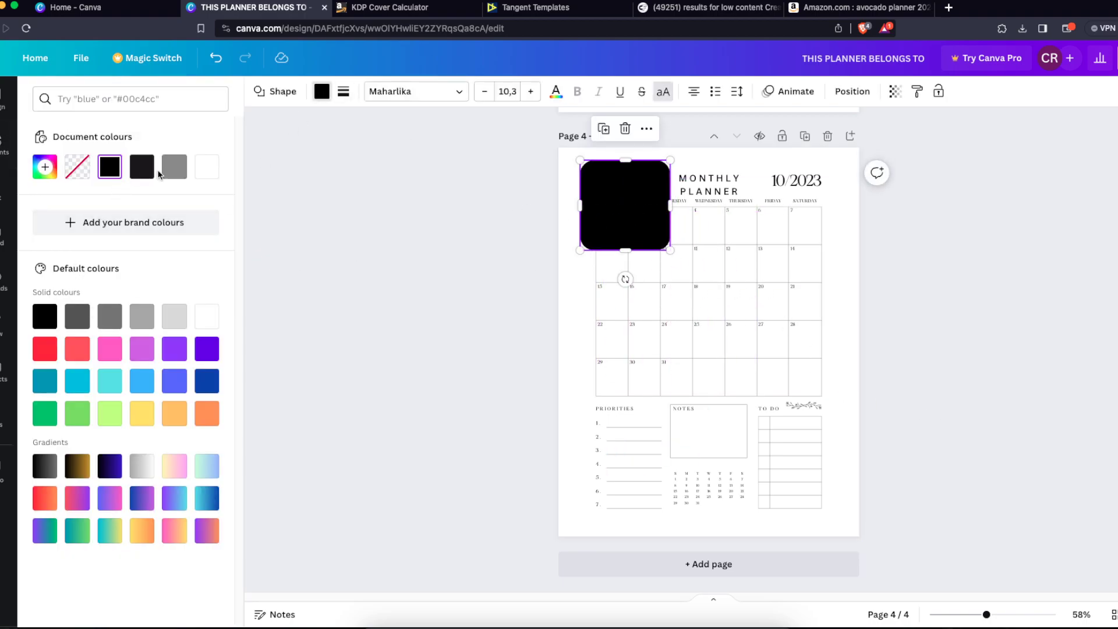
{"action": "left_click", "coordinate": [207, 317]}
{"action": "left_click", "coordinate": [174, 316]}
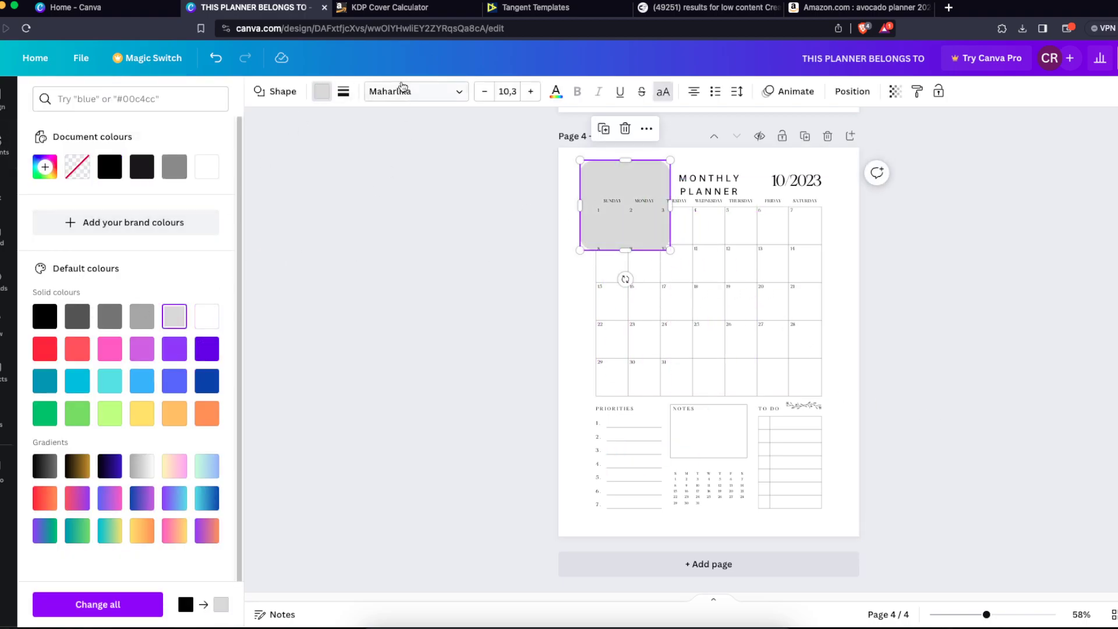
{"action": "left_click", "coordinate": [343, 92]}
{"action": "left_click_drag", "start_coordinate": [344, 172], "coordinate": [384, 172]}
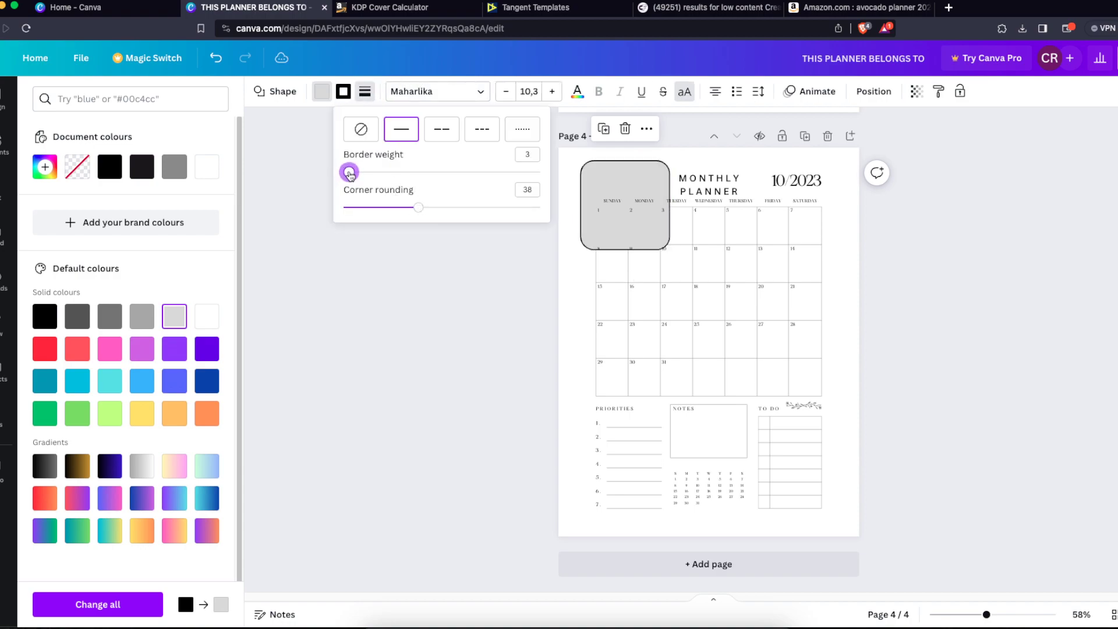
- Stretch the rounded shape to about 7.2 × 10.3 in around the planner content and send it behind all other elements
{"action": "left_click_drag", "start_coordinate": [670, 205], "coordinate": [835, 205]}
{"action": "left_click_drag", "start_coordinate": [824, 251], "coordinate": [815, 524]}
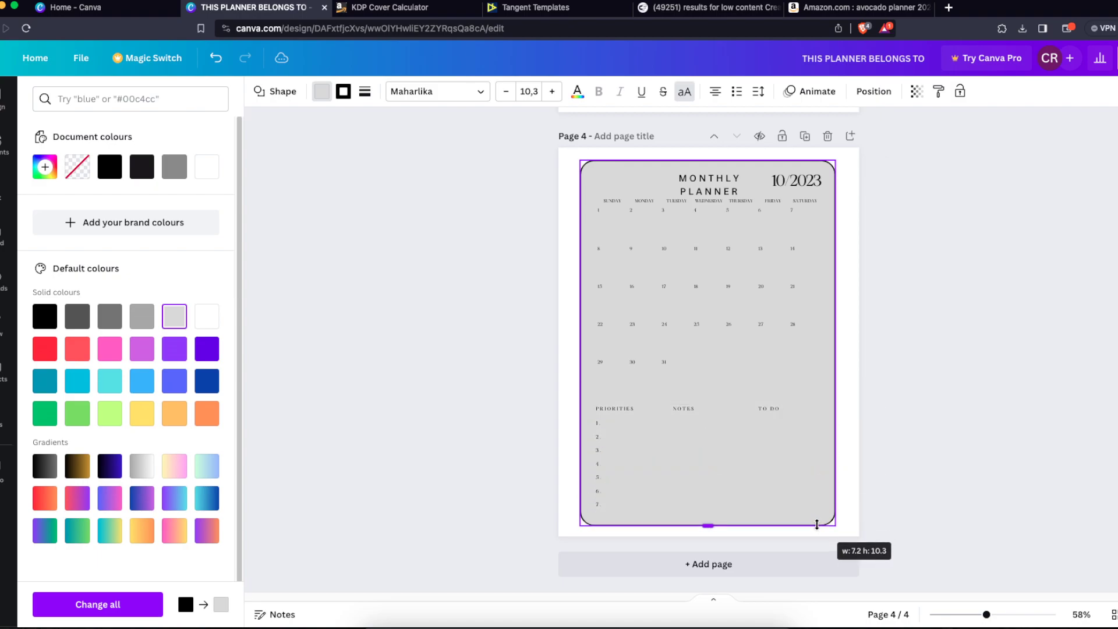
{"action": "left_click_drag", "start_coordinate": [811, 422], "coordinate": [809, 414]}
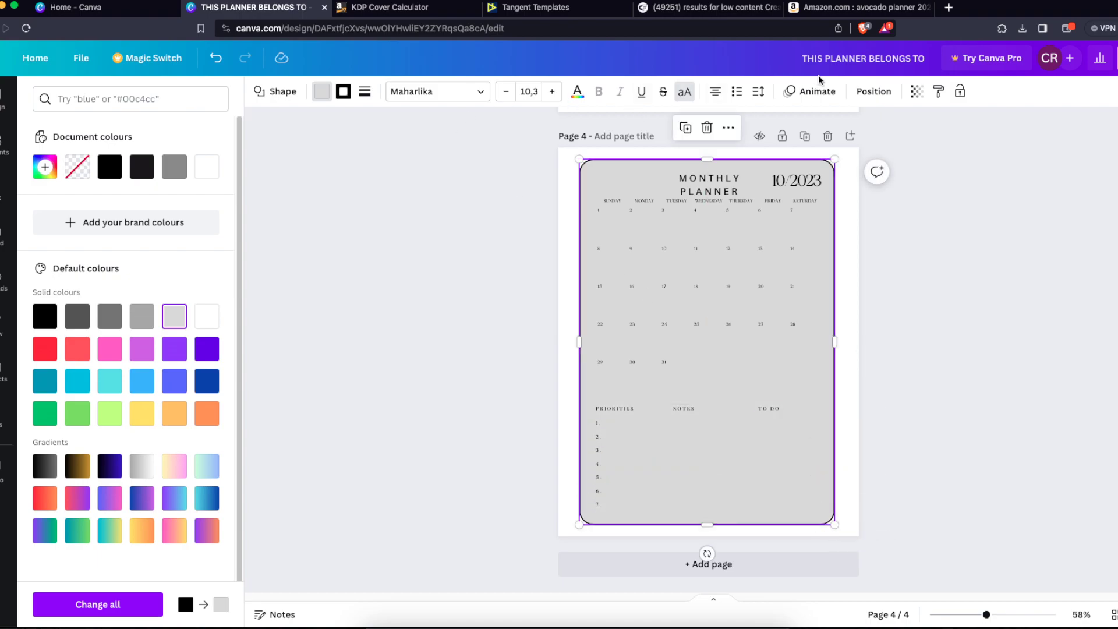
{"action": "left_click", "coordinate": [874, 91]}
{"action": "left_click", "coordinate": [195, 155]}
{"action": "left_click", "coordinate": [457, 239]}
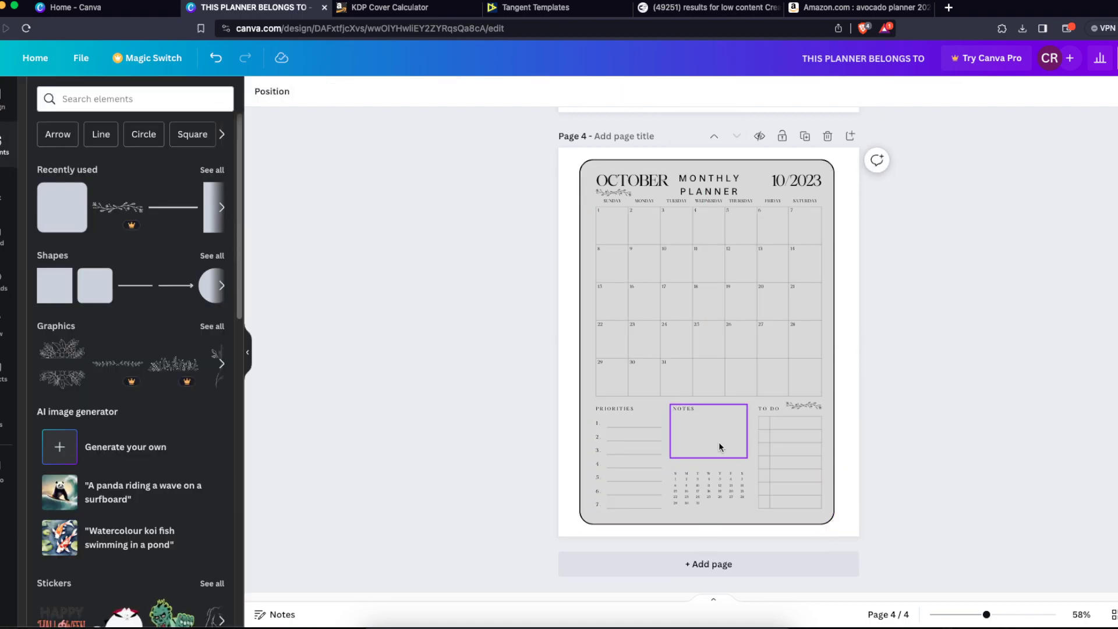
- Change the rounded frame's fill to a custom near-white colour
{"action": "left_click", "coordinate": [830, 526]}
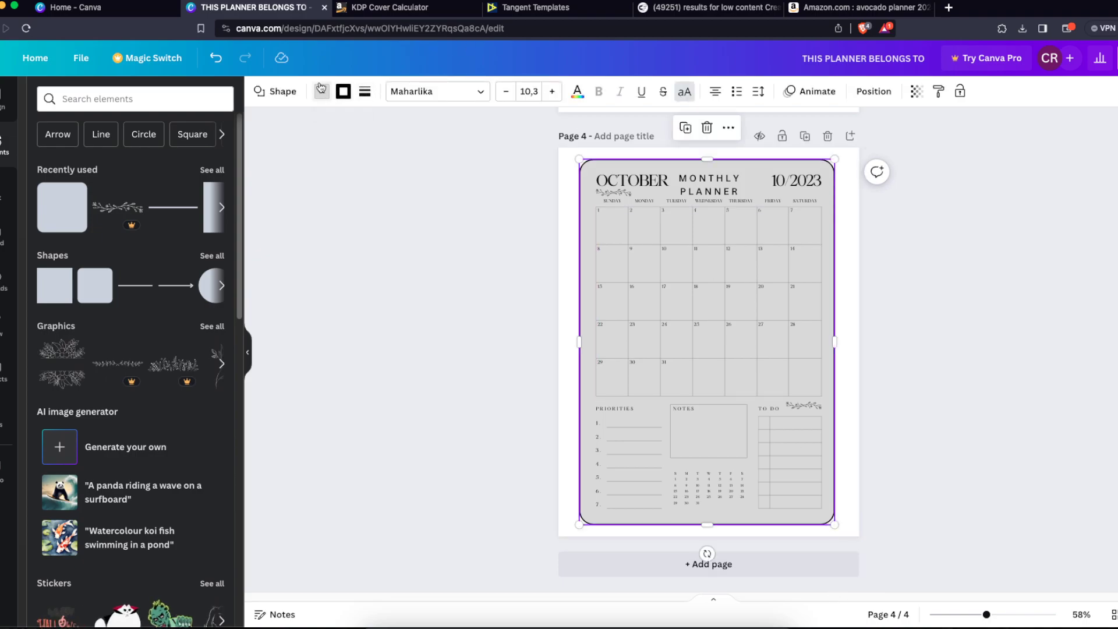
{"action": "left_click", "coordinate": [321, 90]}
{"action": "left_click", "coordinate": [44, 166]}
{"action": "left_click_drag", "start_coordinate": [47, 235], "coordinate": [43, 225]}
{"action": "left_click", "coordinate": [410, 301]}
{"action": "left_click", "coordinate": [410, 303]}
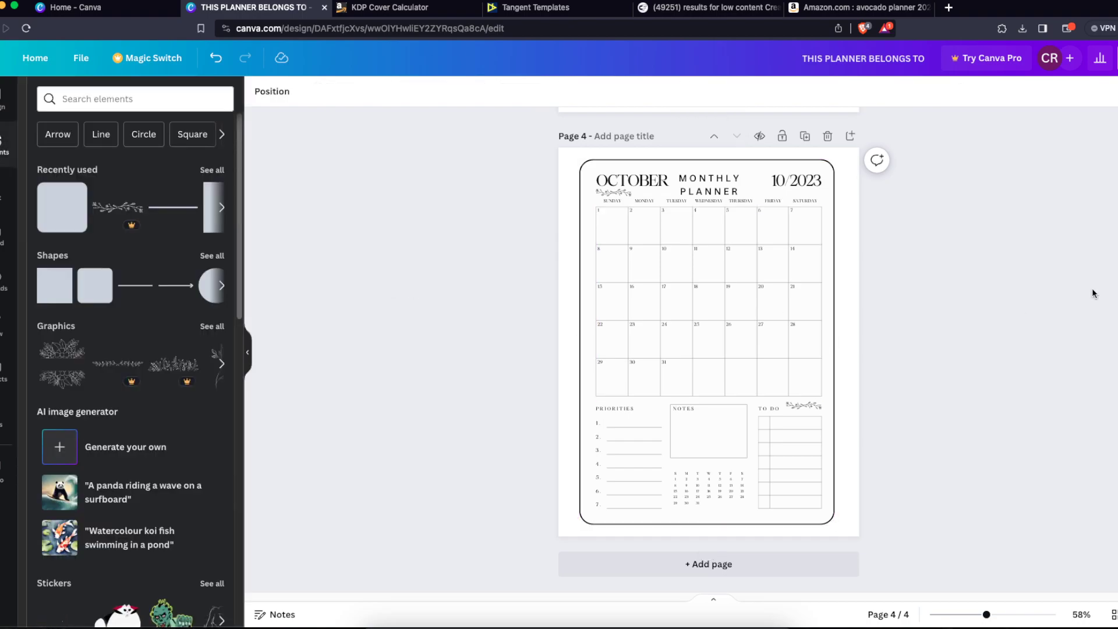
- Add page 5 and apply the Beige Minimalist Daily Planner template found by searching the templates for DAILY PLANNER
{"action": "left_click", "coordinate": [821, 578]}
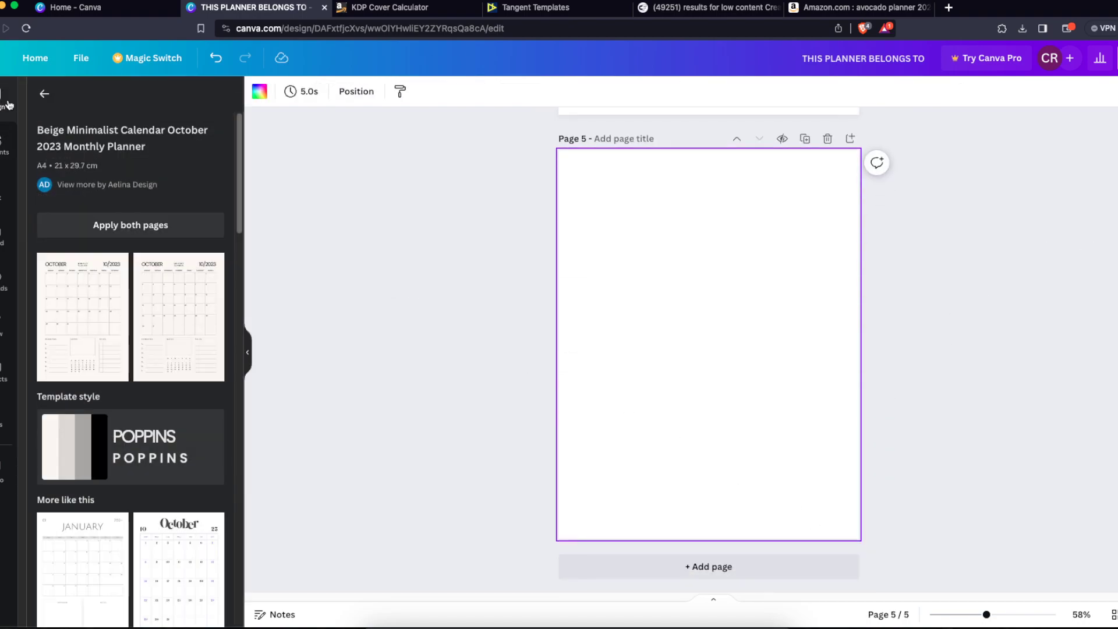
{"action": "left_click", "coordinate": [42, 94]}
{"action": "left_click", "coordinate": [105, 98]}
{"action": "type", "text": "DAILY PLANNER"}
{"action": "key", "text": "Return"}
{"action": "left_click", "coordinate": [81, 274]}
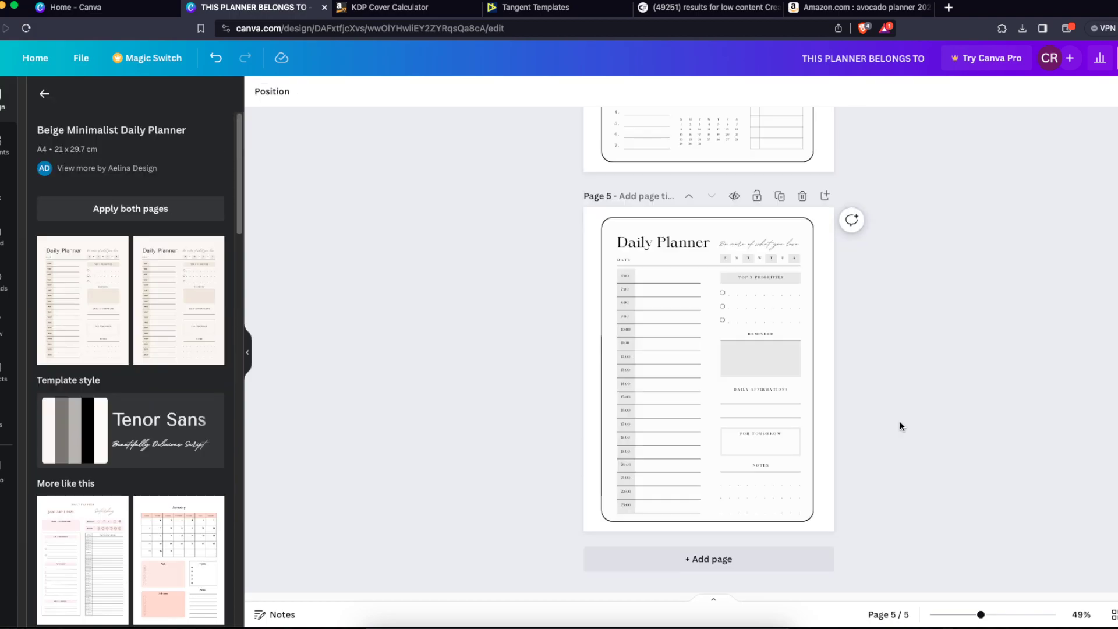
- Place a copy of page 4's floral branch above the tagline on page 5, keeping the original beside TO DO
{"action": "left_click_drag", "start_coordinate": [560, 218], "coordinate": [899, 519]}
{"action": "left_click", "coordinate": [899, 520]}
{"action": "scroll", "coordinate": [873, 466], "scroll_direction": "up", "scroll_amount": 4}
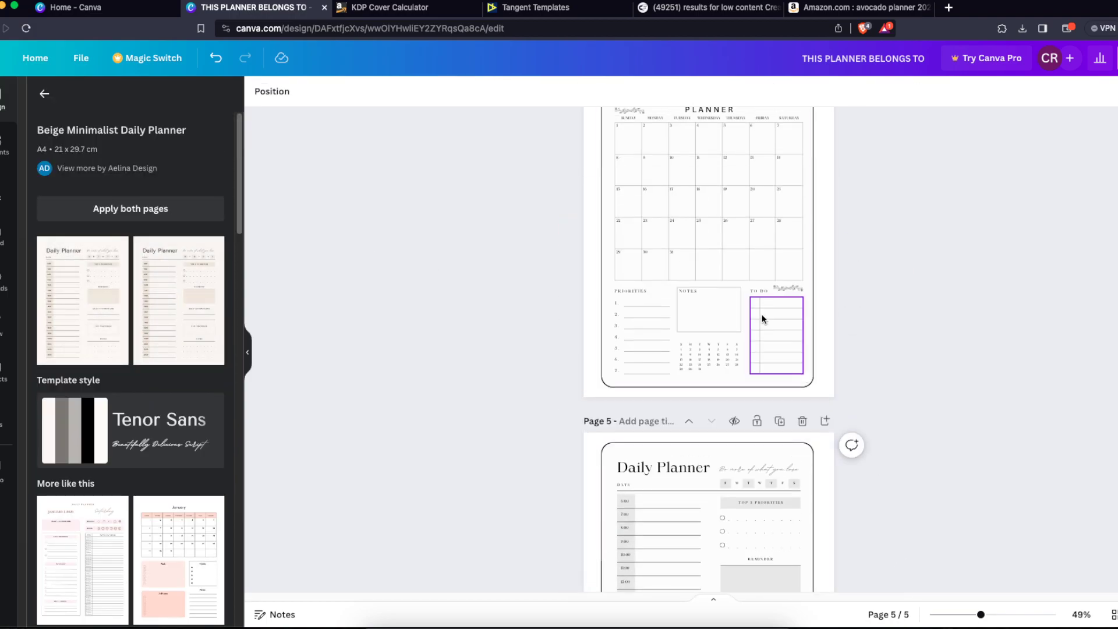
{"action": "left_click", "coordinate": [794, 287]}
{"action": "left_click_drag", "start_coordinate": [803, 314], "coordinate": [802, 487]}
{"action": "key", "text": "super+z"}
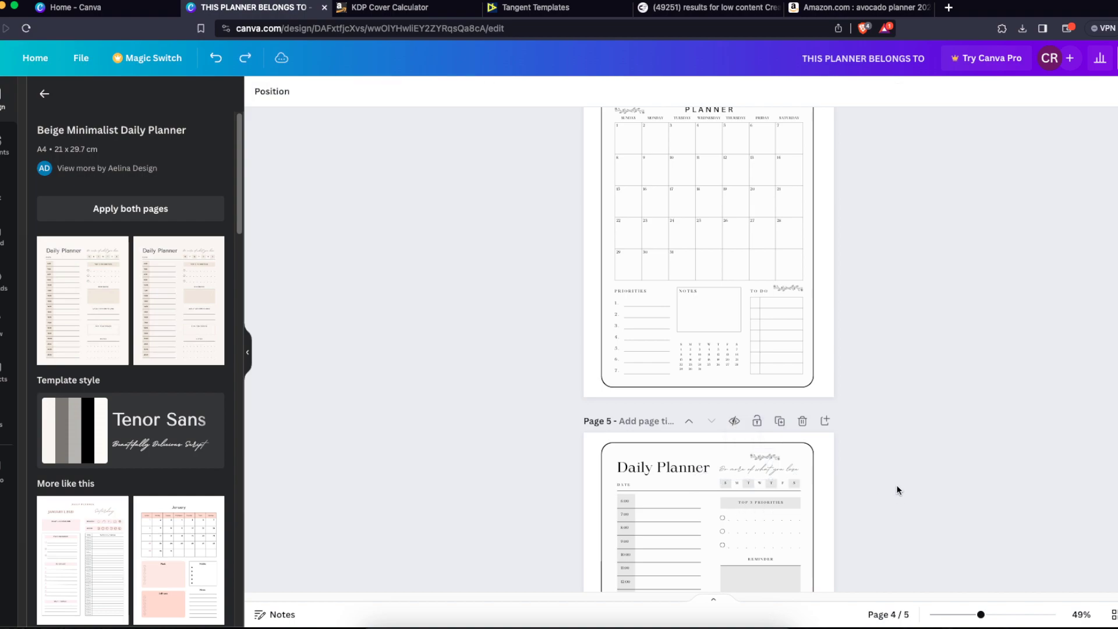
- Nudge the floral branch on page 5 slightly so that it sits centred above the tagline
{"action": "left_click", "coordinate": [772, 458]}
{"action": "left_click_drag", "start_coordinate": [775, 489], "coordinate": [767, 487]}
{"action": "left_click", "coordinate": [909, 496]}
{"action": "scroll", "coordinate": [912, 500], "scroll_direction": "down", "scroll_amount": 5}
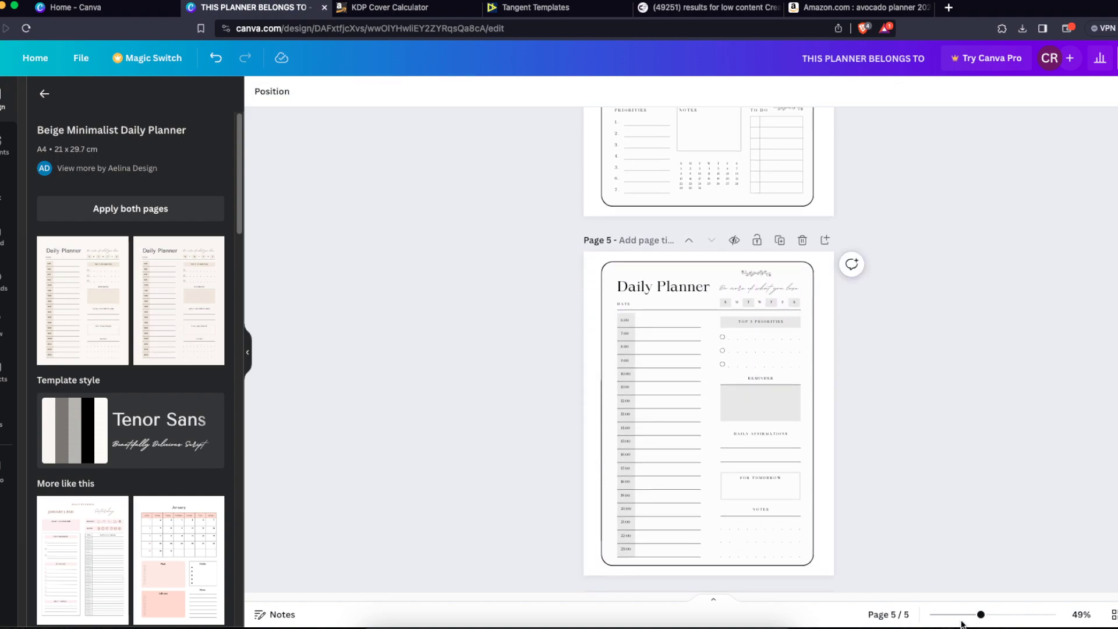
- Duplicate page 5's floral branch and place the copy centred between the reminder box and the DAILY AFFIRMATIONS heading
{"action": "left_click_drag", "start_coordinate": [982, 616], "coordinate": [994, 614]}
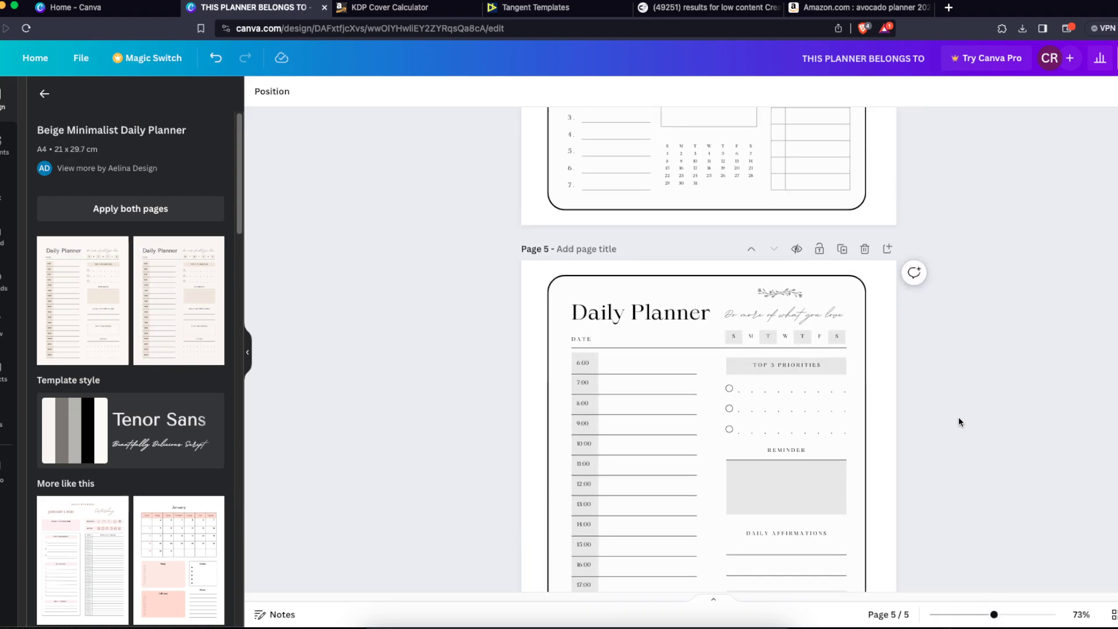
{"action": "left_click", "coordinate": [782, 317]}
{"action": "key", "text": "super+d"}
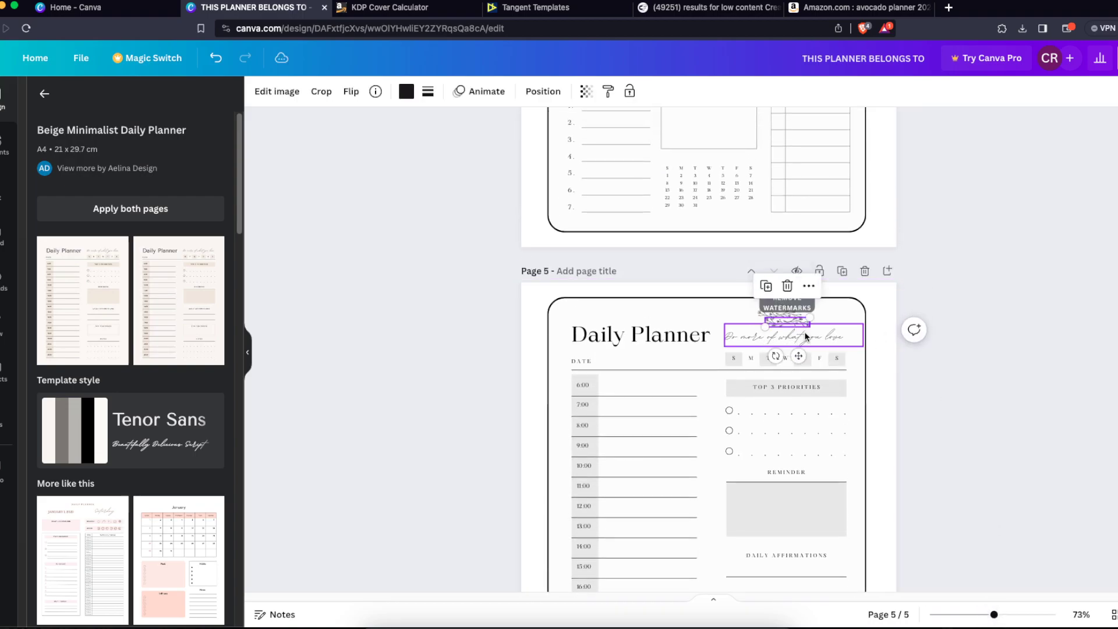
{"action": "left_click_drag", "start_coordinate": [799, 328], "coordinate": [781, 460]}
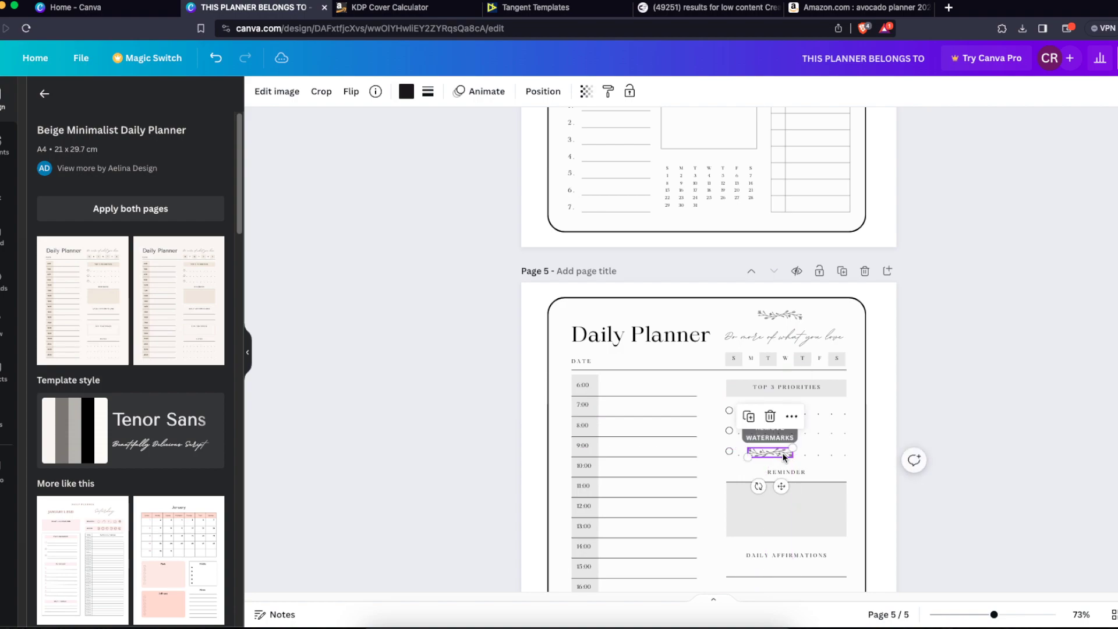
{"action": "scroll", "coordinate": [785, 441], "scroll_direction": "down", "scroll_amount": 4}
{"action": "scroll", "coordinate": [784, 441], "scroll_direction": "down", "scroll_amount": 1}
{"action": "left_click_drag", "start_coordinate": [785, 280], "coordinate": [800, 373]}
{"action": "left_click", "coordinate": [945, 380]}
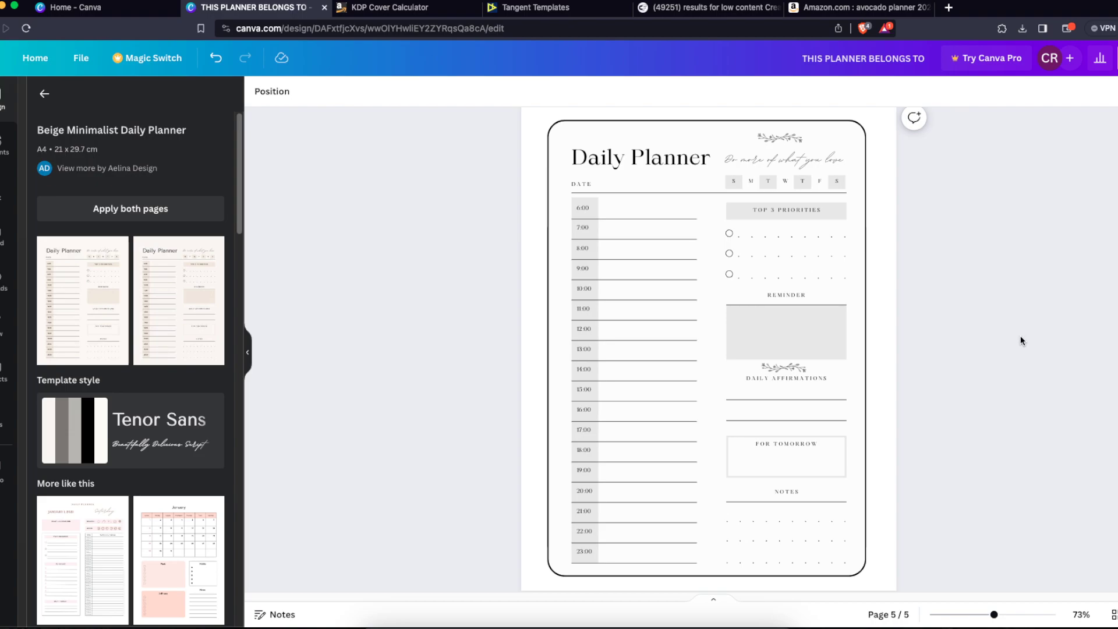
- Duplicate the Daily Planner page 5 and show all pages of the design as a grid
{"action": "left_click_drag", "start_coordinate": [994, 615], "coordinate": [980, 615]}
{"action": "scroll", "coordinate": [914, 460], "scroll_direction": "down", "scroll_amount": 2}
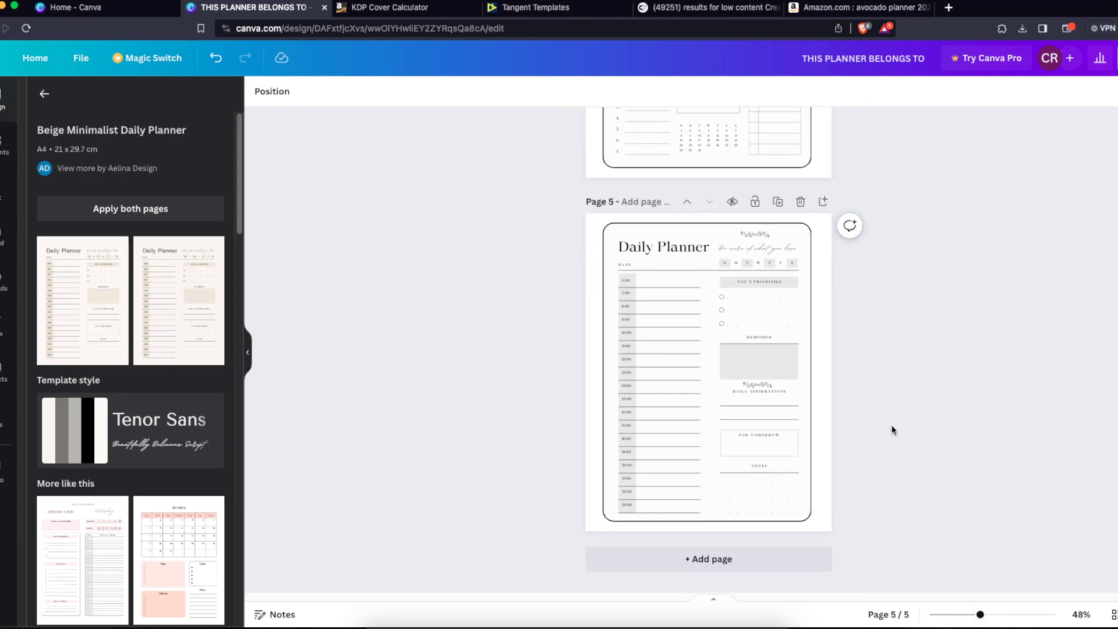
{"action": "left_click", "coordinate": [780, 202]}
{"action": "left_click", "coordinate": [1114, 614]}
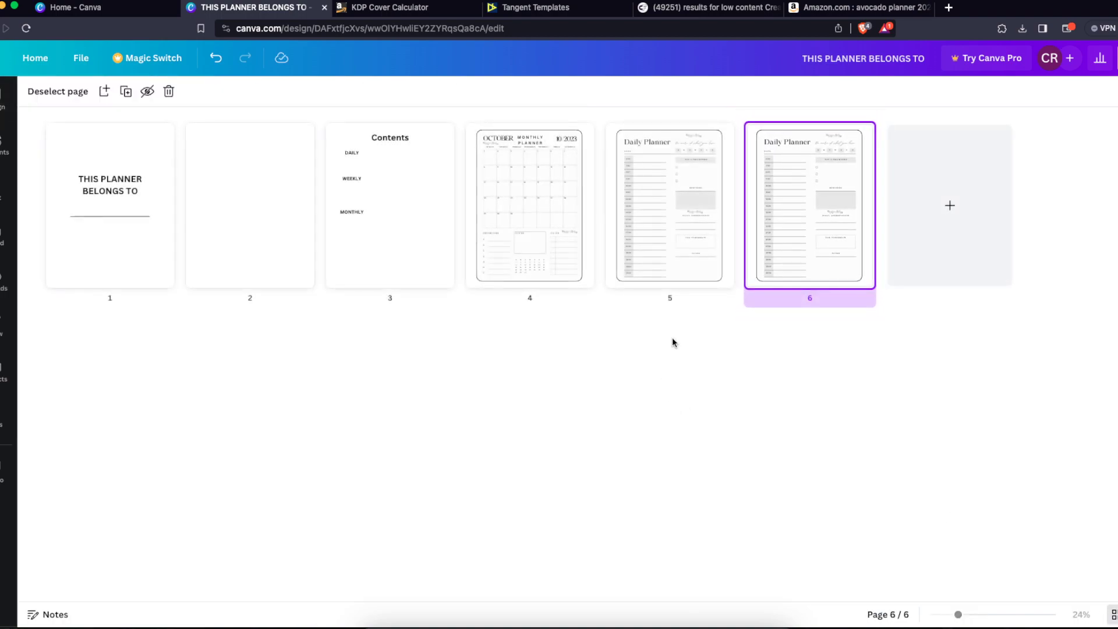
- Duplicate Daily Planner page 6 nine times in the page grid so the design has 15 pages
{"action": "left_click", "coordinate": [1114, 614]}
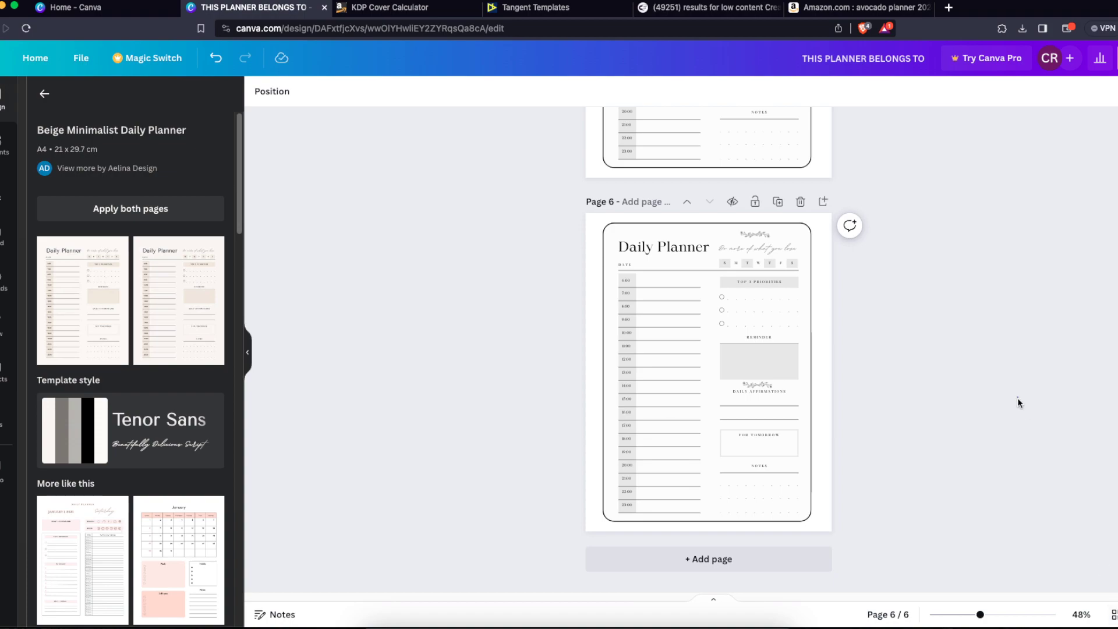
{"action": "left_click", "coordinate": [1113, 614]}
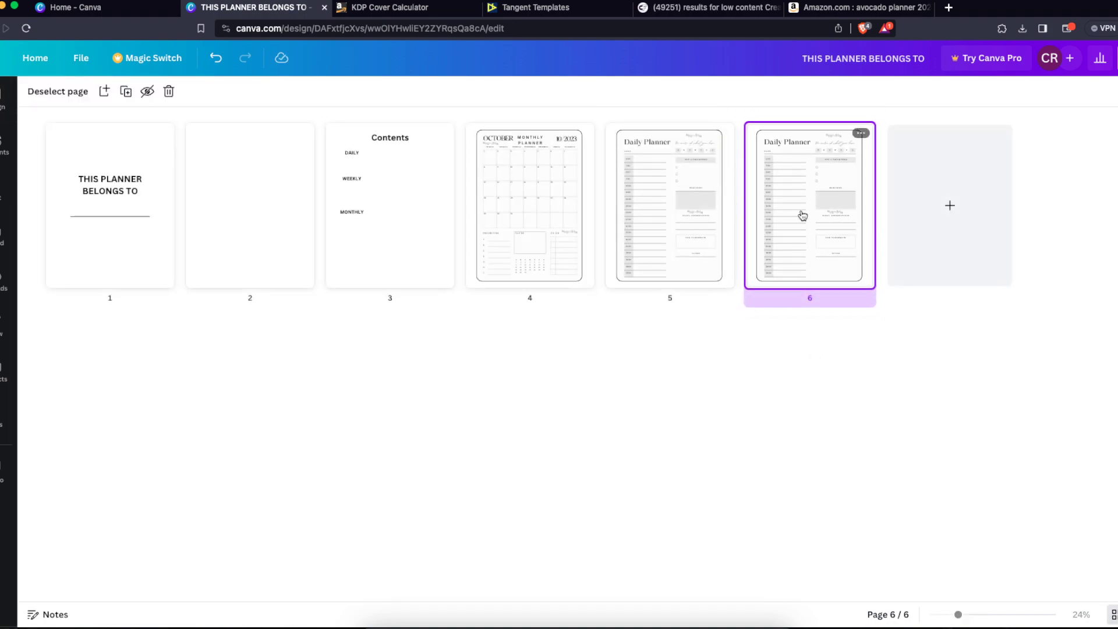
{"action": "left_click", "coordinate": [860, 134]}
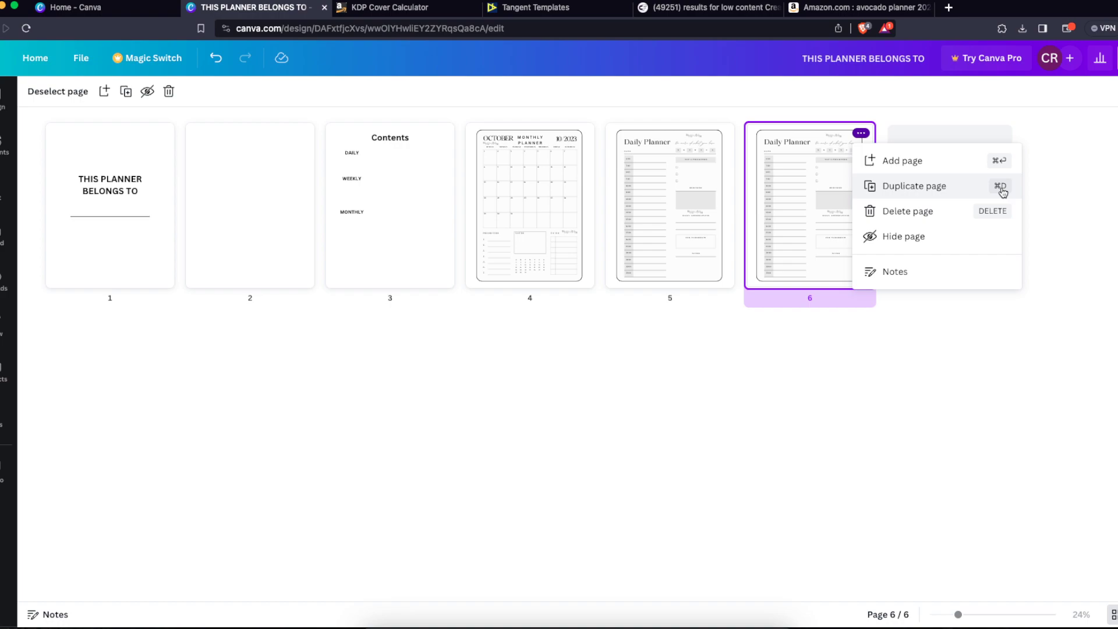
{"action": "left_click", "coordinate": [1013, 328]}
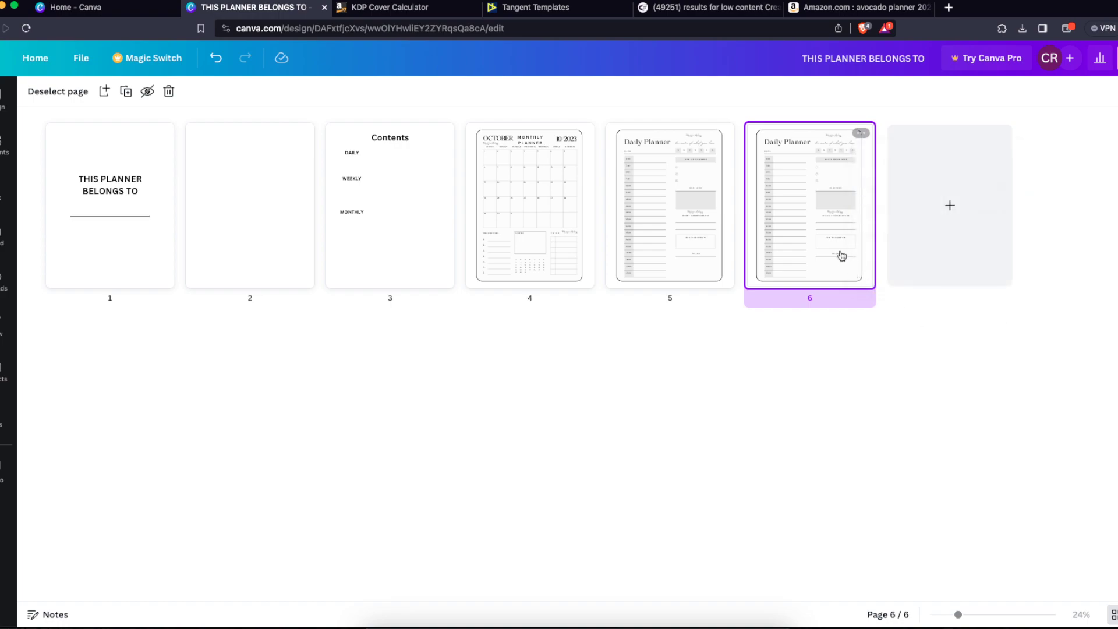
{"action": "key", "text": "super+d"}
{"action": "key", "text": "super+d"}
{"action": "key", "text": "super+d"}
{"action": "key", "text": "super+d"}
{"action": "key", "text": "super+d"}
{"action": "key", "text": "super+d"}
{"action": "key", "text": "super+d"}
{"action": "key", "text": "super+d"}
{"action": "key", "text": "super+d"}
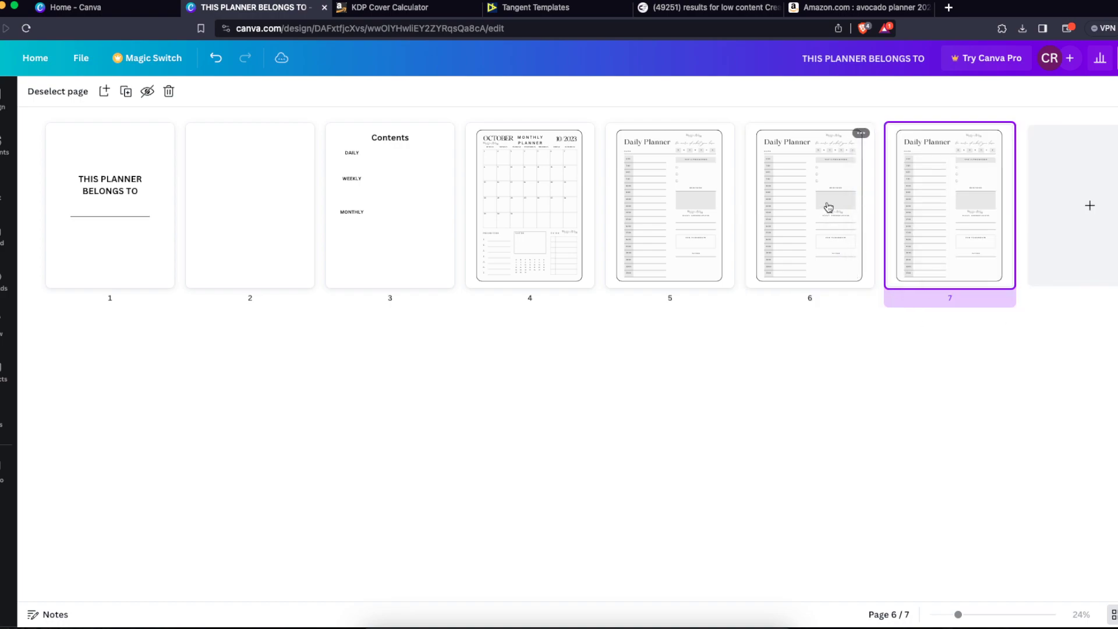
- Open page 4 from the page grid and review the monthly and daily planner layouts on pages 4 and 5
{"action": "left_click", "coordinate": [515, 204]}
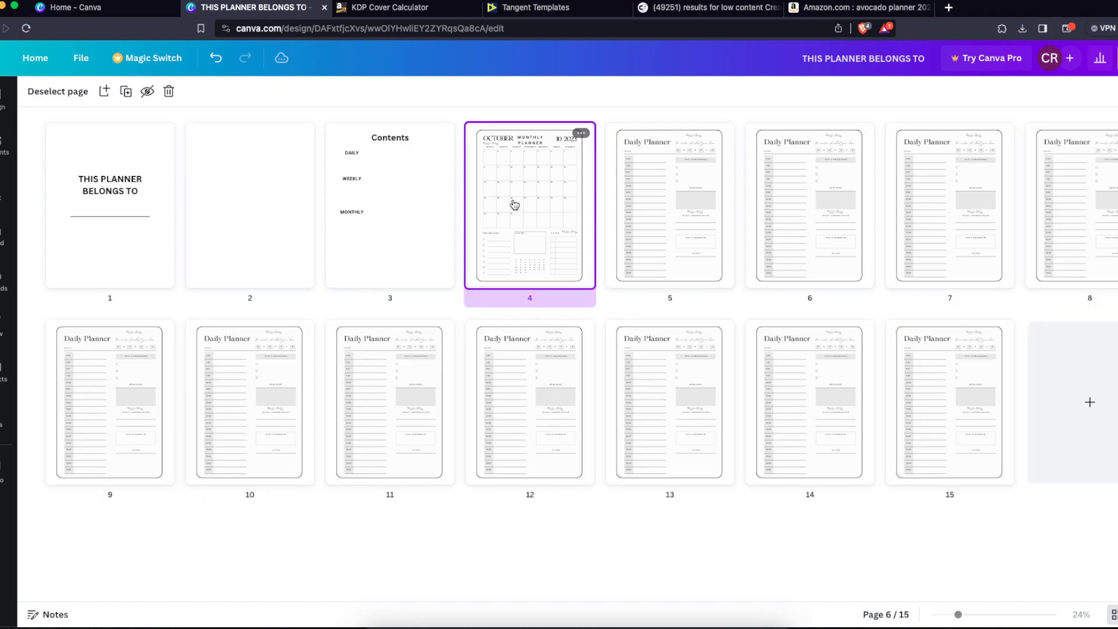
{"action": "double_click", "coordinate": [540, 204]}
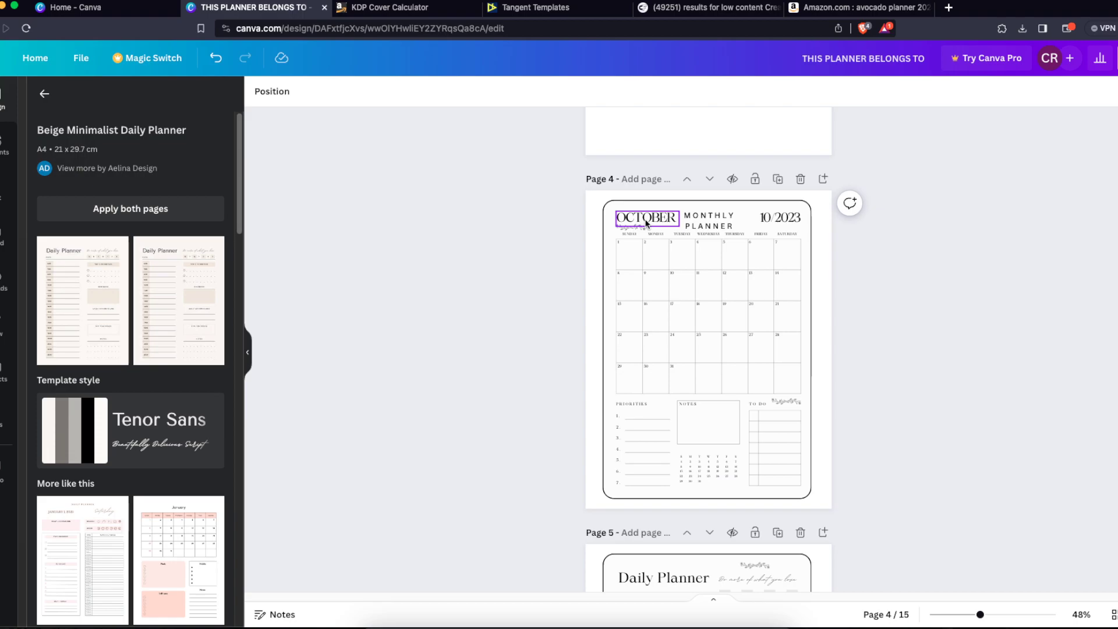
{"action": "left_click_drag", "start_coordinate": [559, 200], "coordinate": [907, 518]}
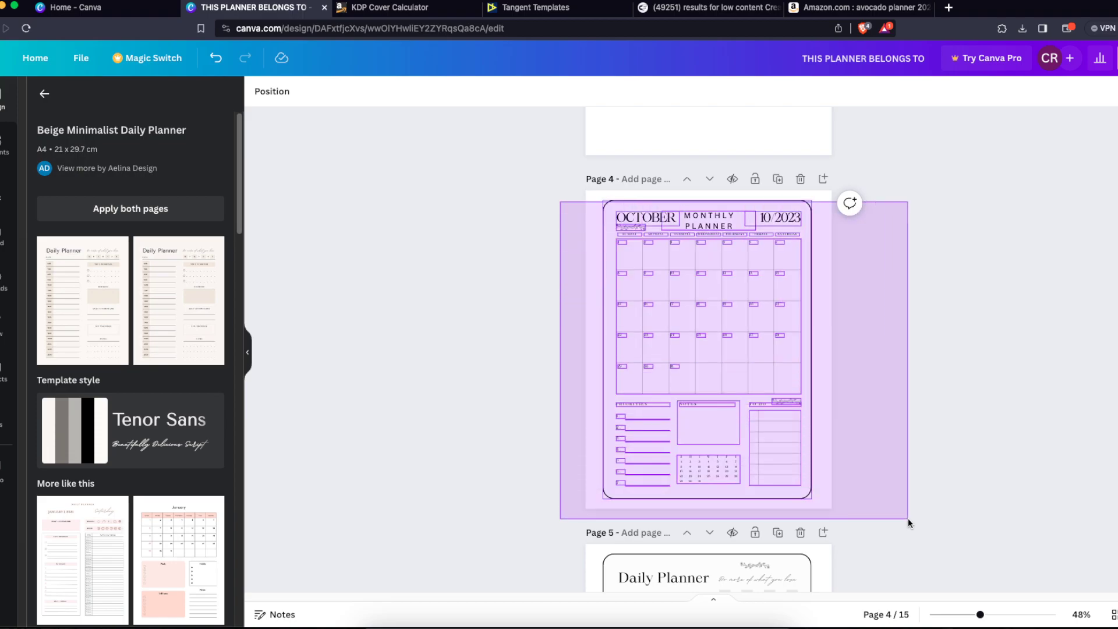
{"action": "scroll", "coordinate": [892, 451], "scroll_direction": "up", "scroll_amount": 8}
{"action": "scroll", "coordinate": [892, 451], "scroll_direction": "down", "scroll_amount": 6}
{"action": "scroll", "coordinate": [892, 452], "scroll_direction": "up", "scroll_amount": 1}
{"action": "scroll", "coordinate": [892, 452], "scroll_direction": "down", "scroll_amount": 9}
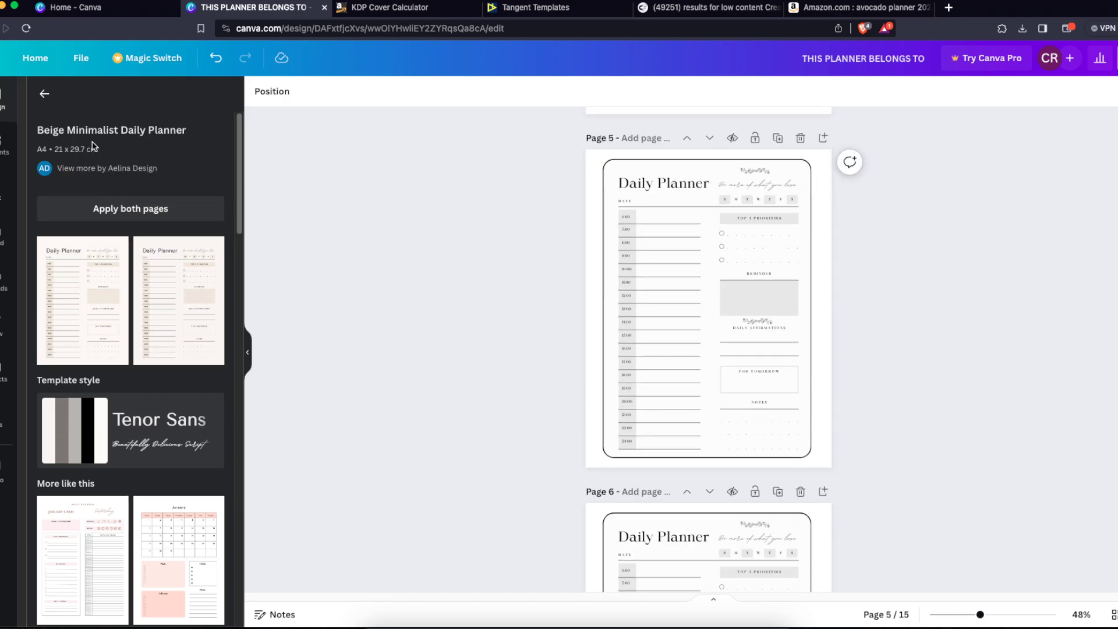
- Search the templates for WEEKLY PLANNER and add a blank page directly after page 5
{"action": "left_click", "coordinate": [45, 94]}
{"action": "double_click", "coordinate": [69, 98]}
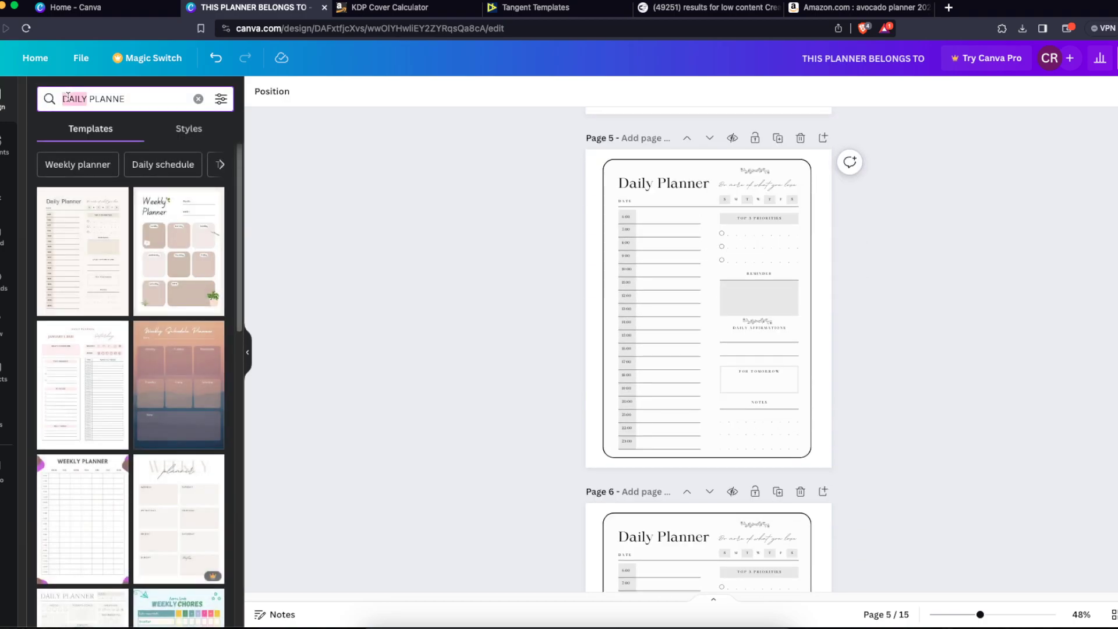
{"action": "type", "text": "WEEKLY"}
{"action": "key", "text": "Return"}
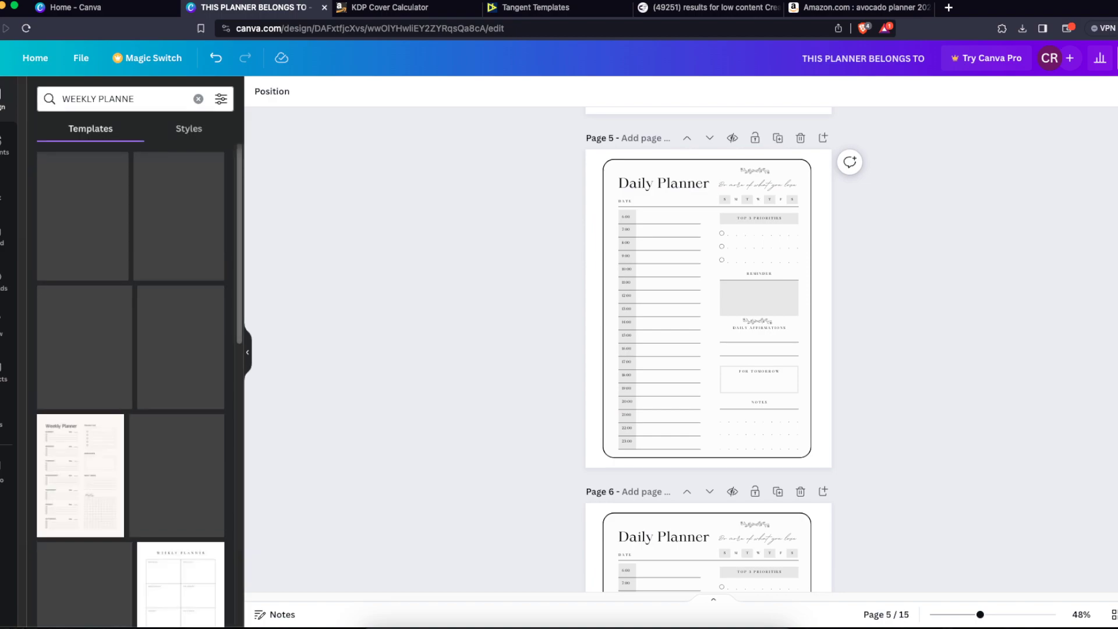
{"action": "left_click", "coordinate": [154, 96]}
{"action": "type", "text": "R"}
{"action": "key", "text": "BackSpace"}
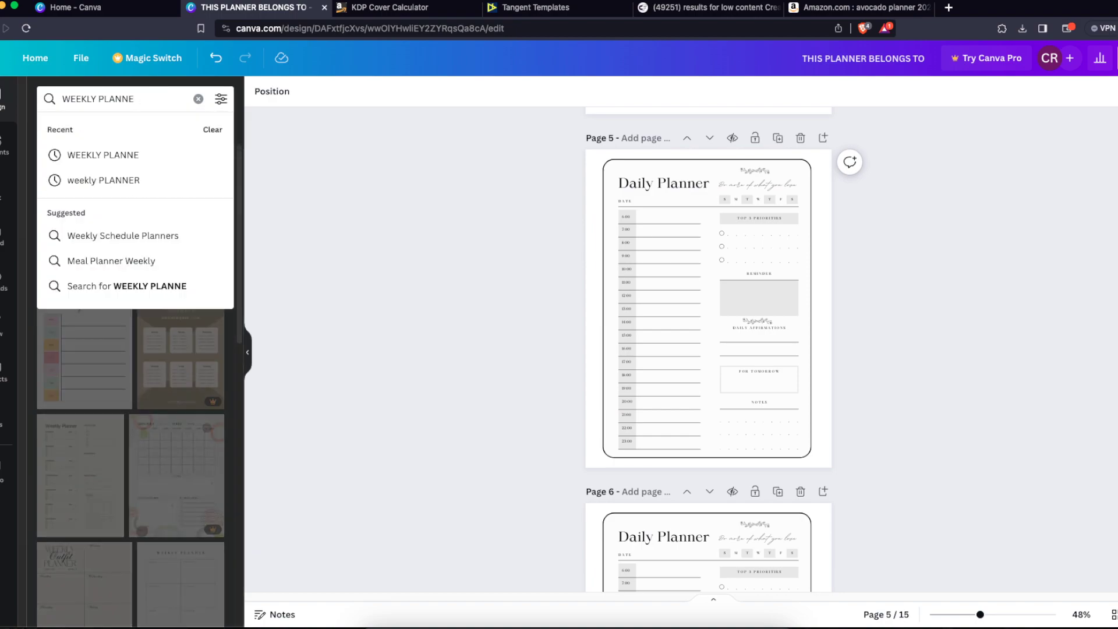
{"action": "type", "text": "R"}
{"action": "key", "text": "Return"}
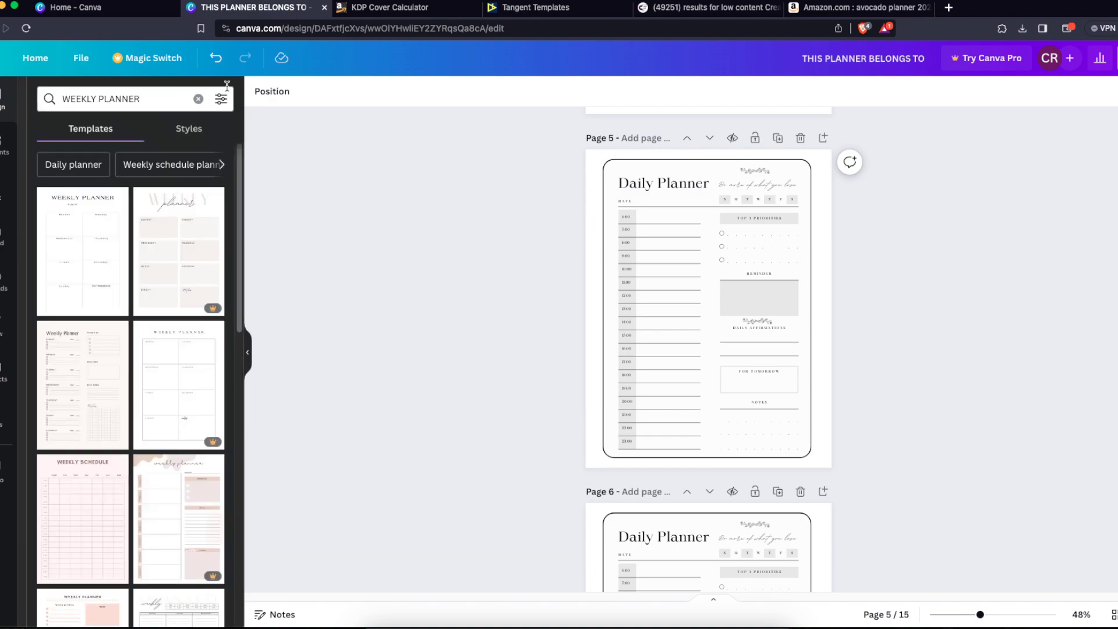
{"action": "left_click", "coordinate": [822, 138]}
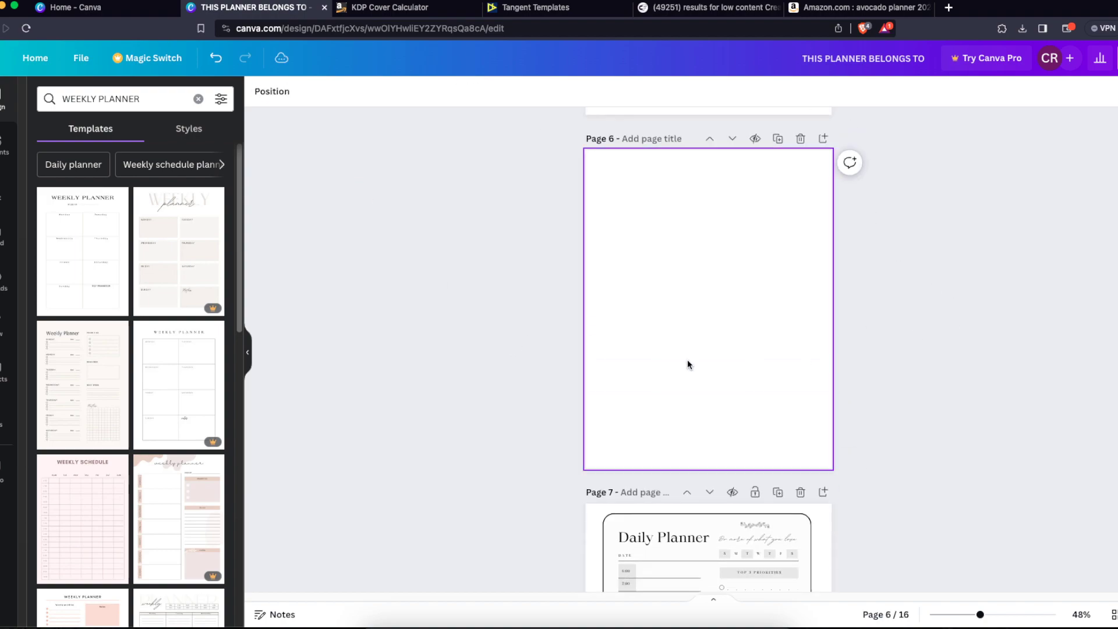
{"action": "left_click", "coordinate": [710, 345]}
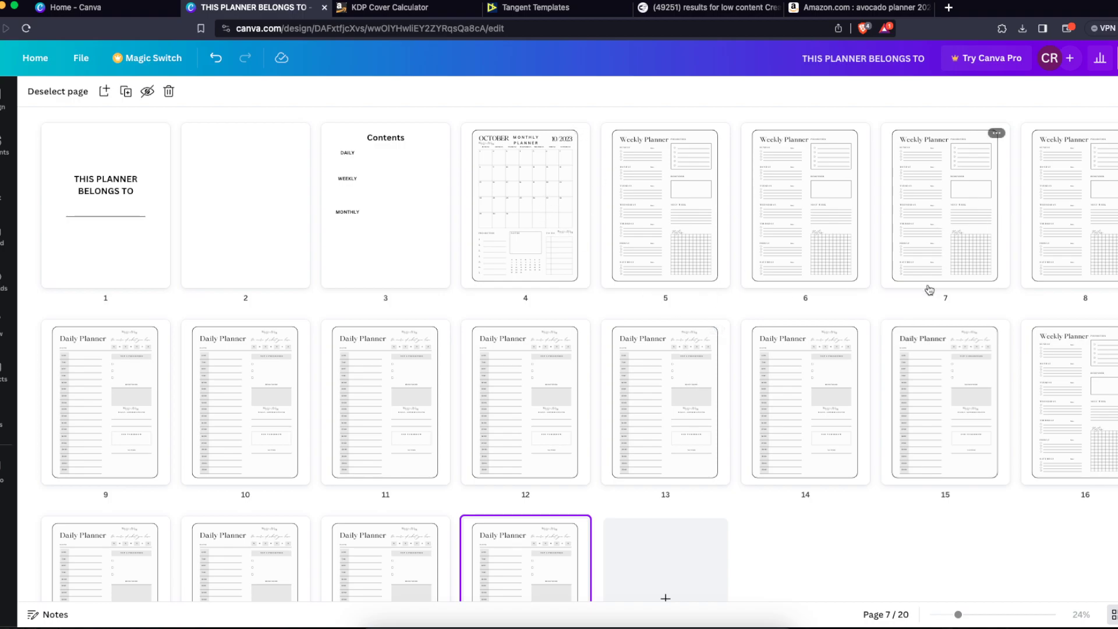
- Move the three Weekly Planner pages following page 5 behind the first run of Daily Planner pages, leaving one weekly page at page 5
{"action": "left_click", "coordinate": [517, 202]}
{"action": "left_click", "coordinate": [665, 188]}
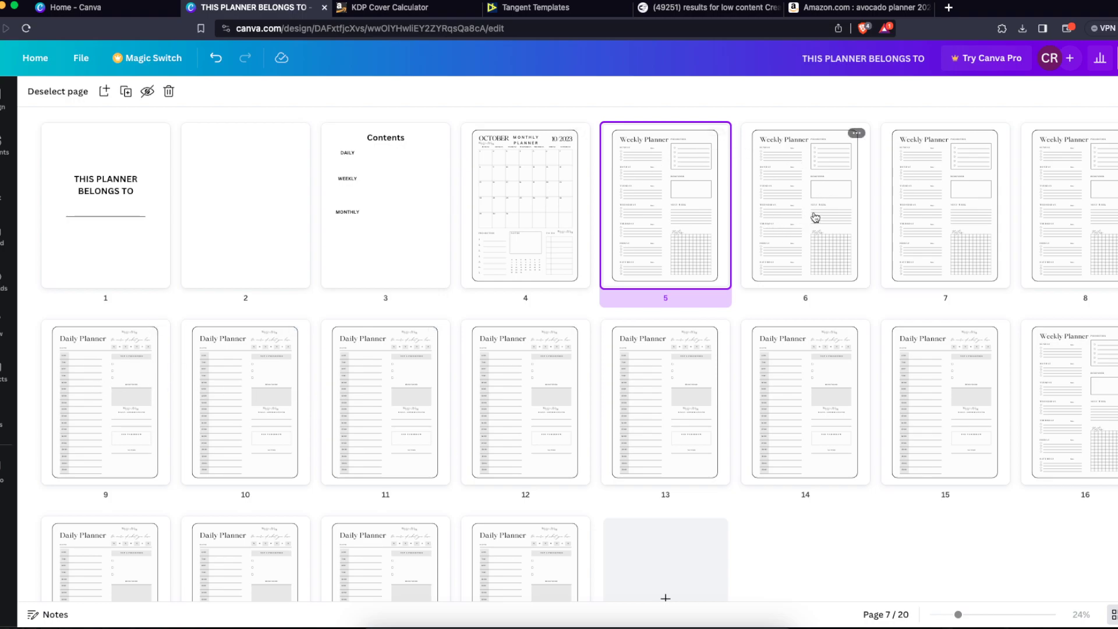
{"action": "scroll", "coordinate": [815, 218], "scroll_direction": "down", "scroll_amount": 3}
{"action": "left_click_drag", "start_coordinate": [811, 214], "coordinate": [47, 546]}
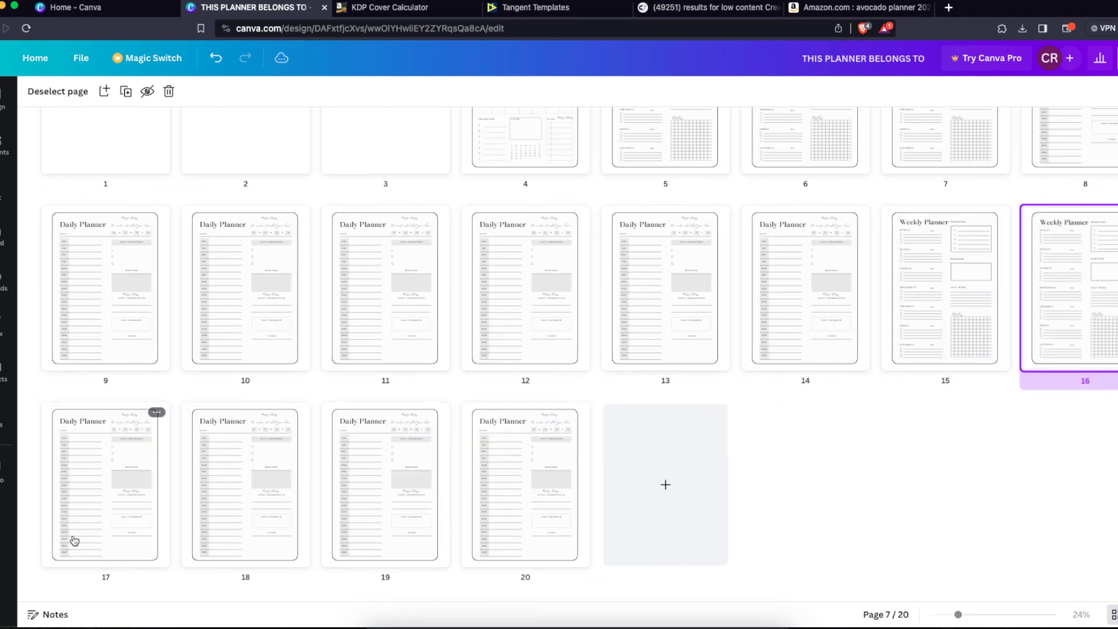
{"action": "scroll", "coordinate": [965, 346], "scroll_direction": "up", "scroll_amount": 2}
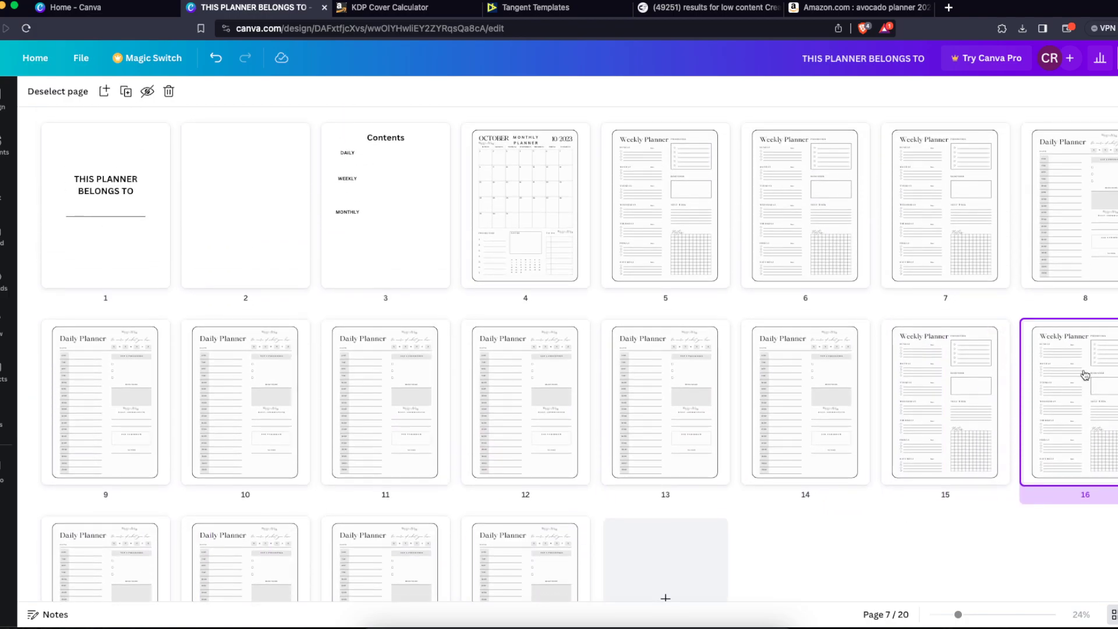
{"action": "left_click_drag", "start_coordinate": [843, 215], "coordinate": [974, 389]}
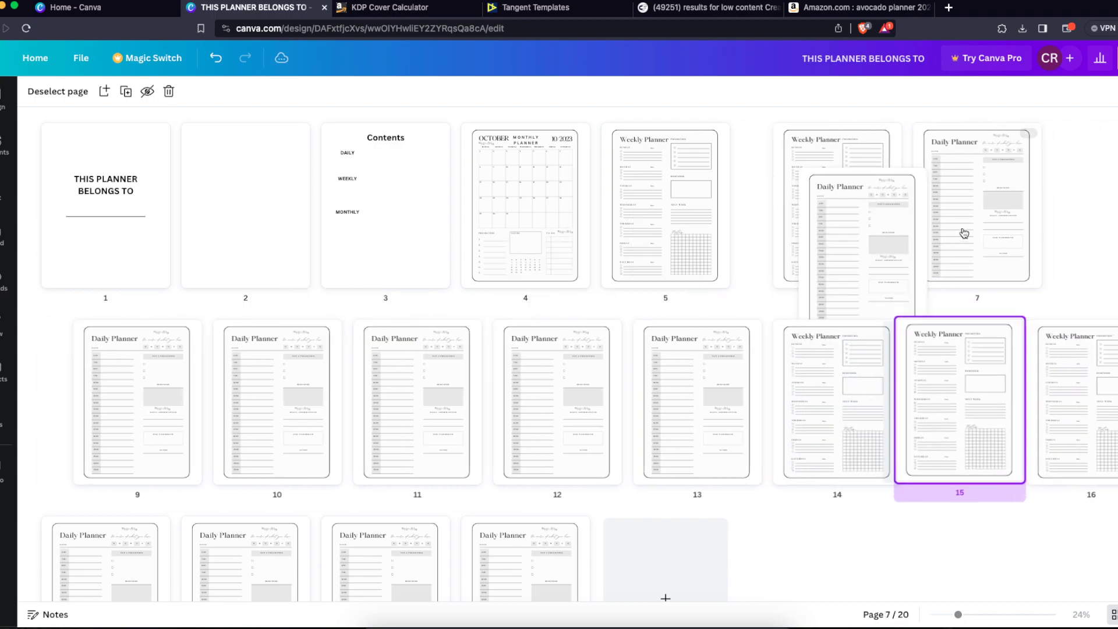
{"action": "left_click_drag", "start_coordinate": [843, 215], "coordinate": [593, 337]}
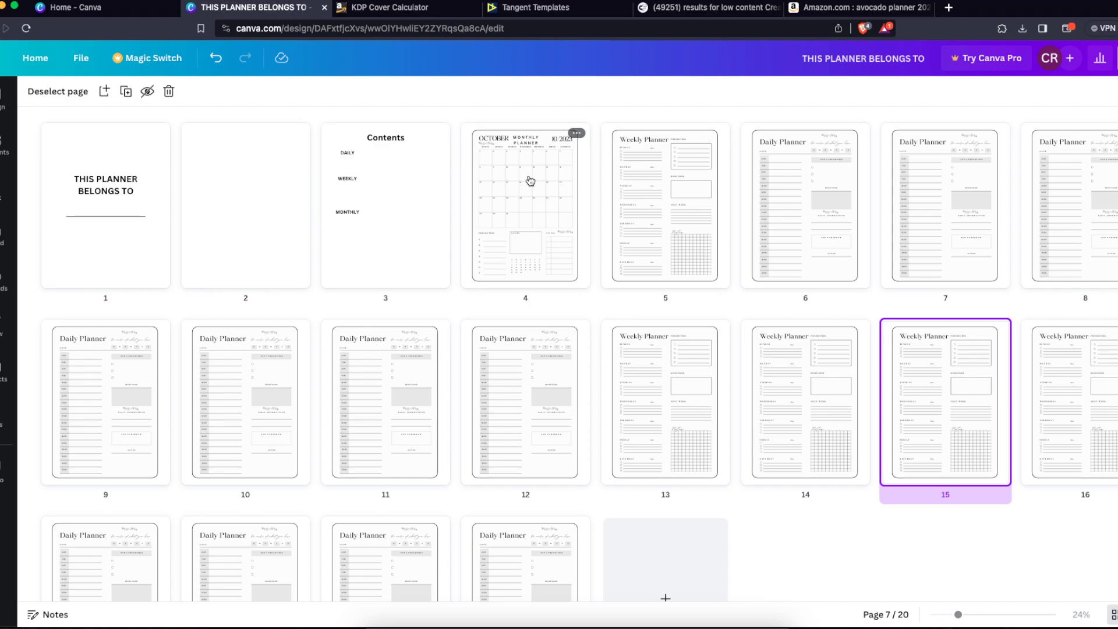
- Open the download settings for the design and set the file type to PDF Print
{"action": "left_click", "coordinate": [1115, 58]}
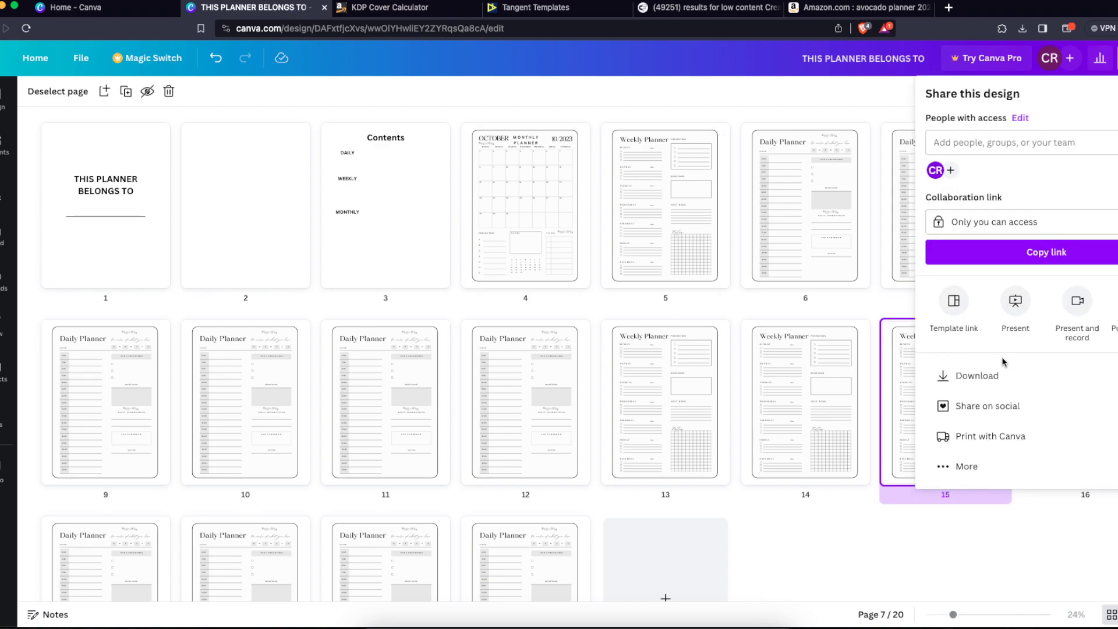
{"action": "left_click", "coordinate": [938, 370]}
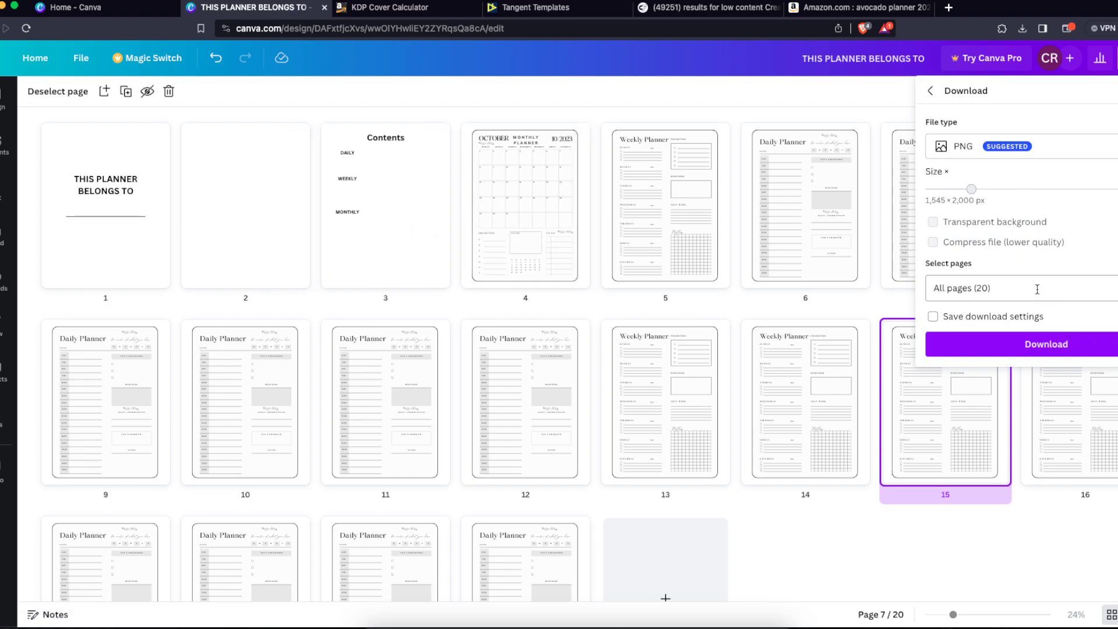
{"action": "left_click", "coordinate": [1002, 147]}
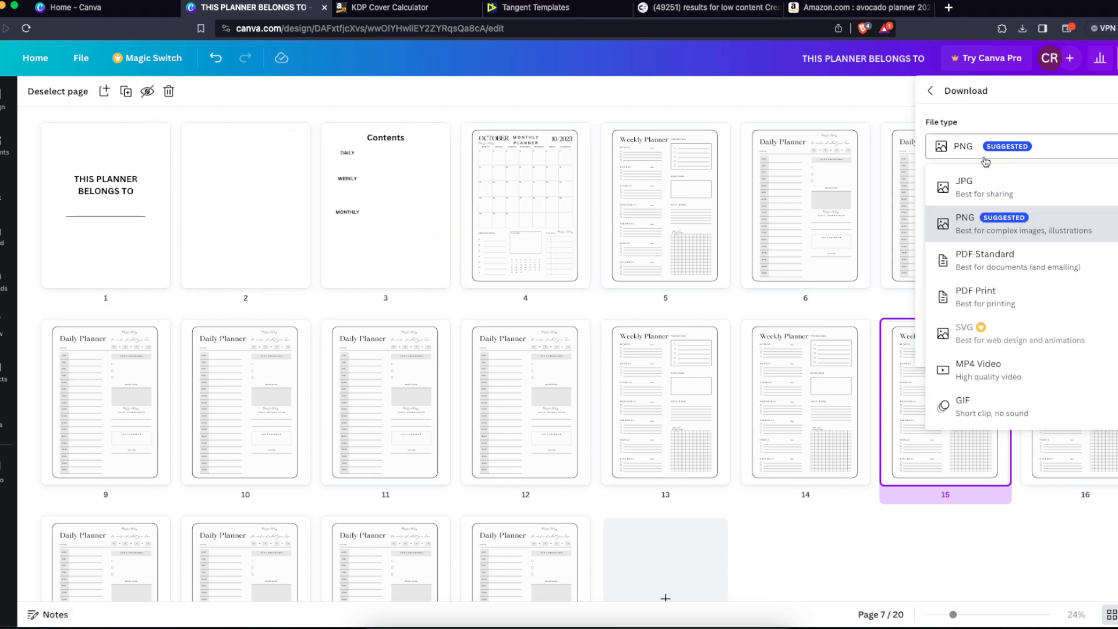
{"action": "left_click", "coordinate": [975, 297]}
- Try to set the download's colour profile to CMYK and dismiss the upgrade offer
{"action": "left_click", "coordinate": [980, 303]}
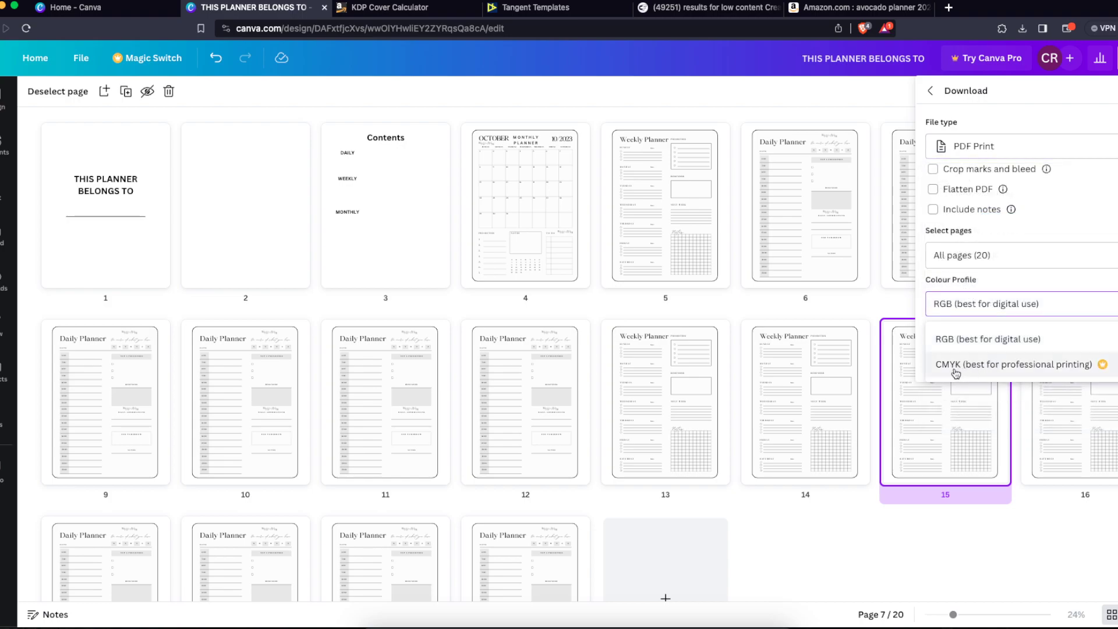
{"action": "left_click", "coordinate": [1001, 366]}
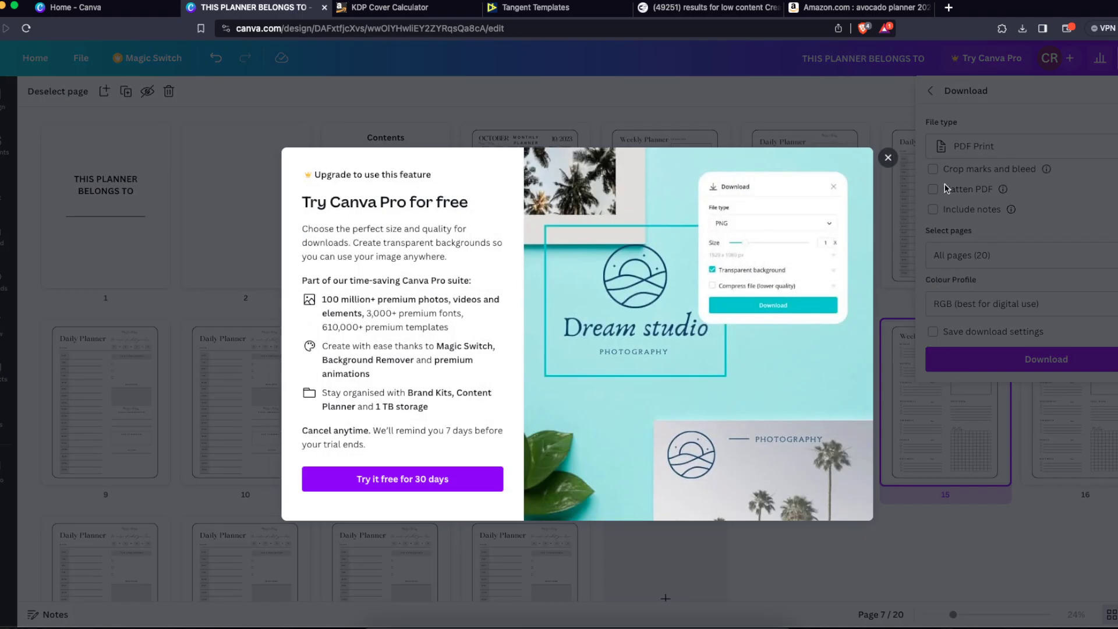
{"action": "left_click", "coordinate": [888, 158]}
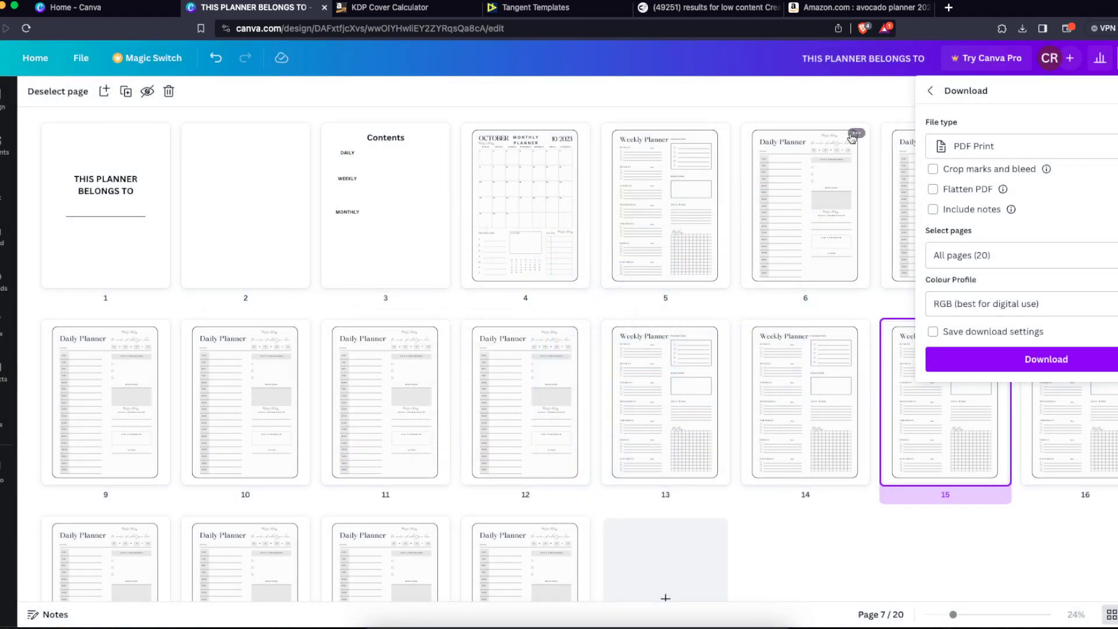